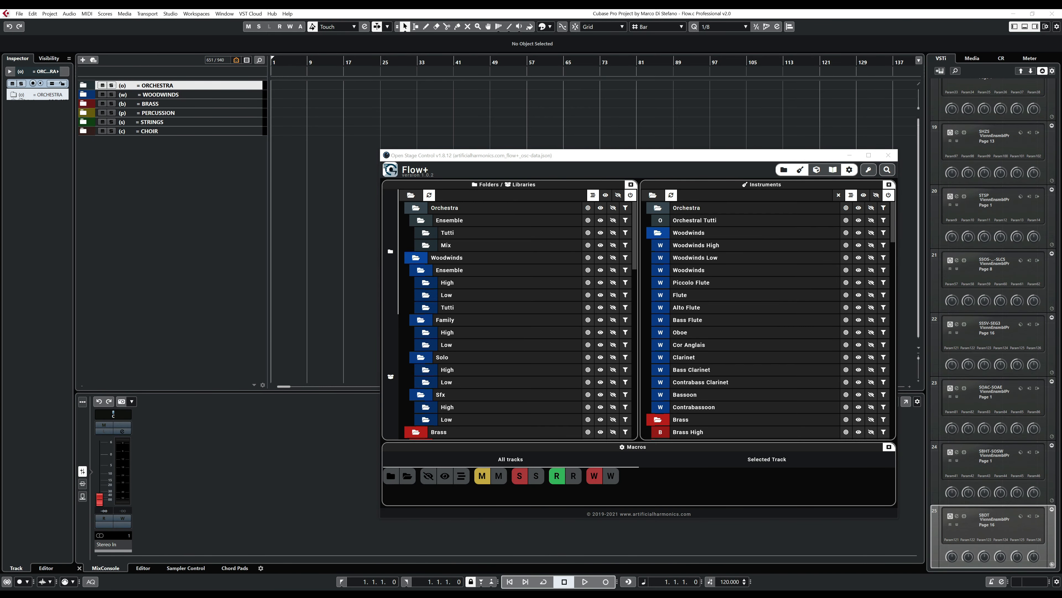
# - In Vienna Ensemble Pro Server, add a new instance and place it directly below SBDT British Drama Toolkit
pyautogui.moveTo(562, 591); pyautogui.dragTo(422, 182)
pyautogui.doubleClick(422, 182)
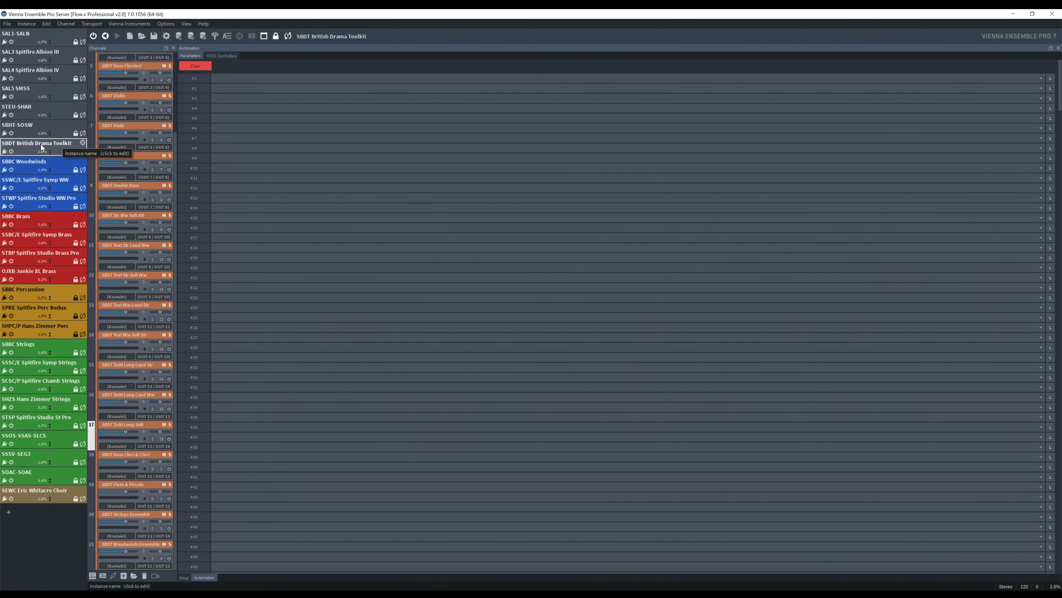
pyautogui.click(8, 514)
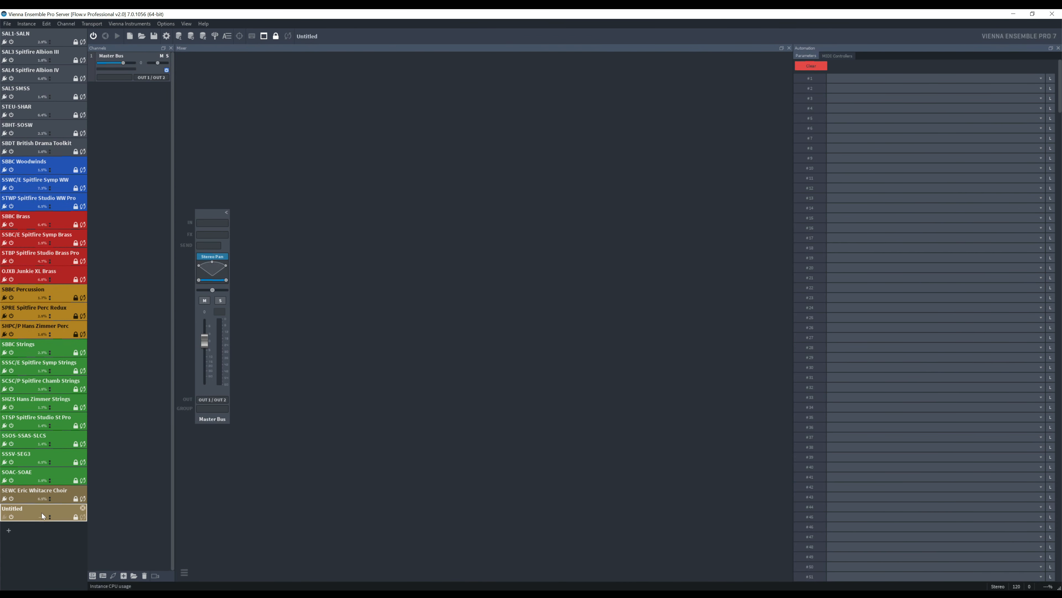
pyautogui.moveTo(46, 403); pyautogui.dragTo(38, 163)
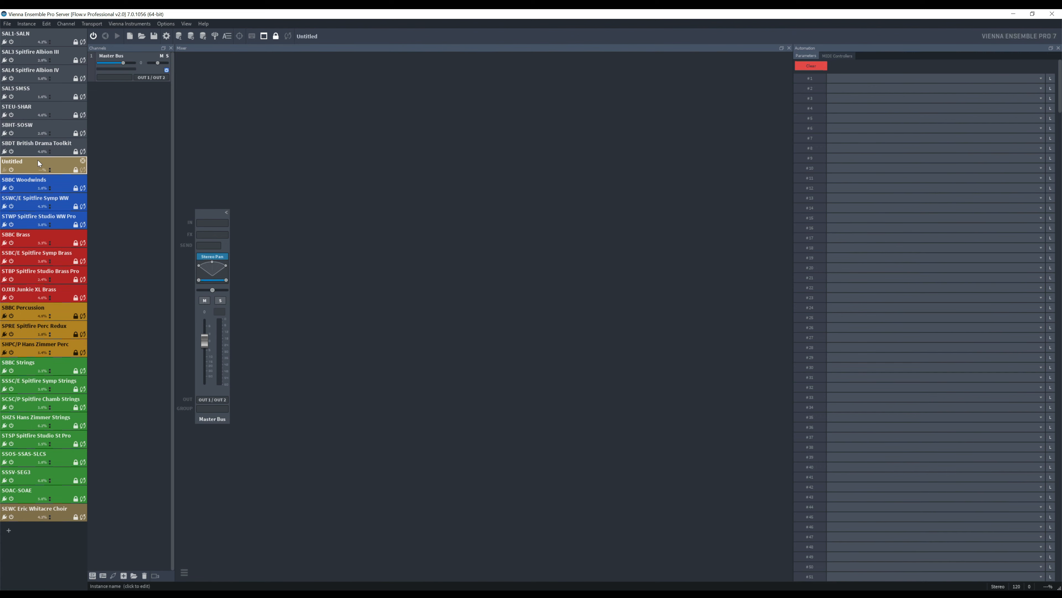
# - Rename the untitled instance as SARO Spitfire Abbey Road One
pyautogui.click(39, 162)
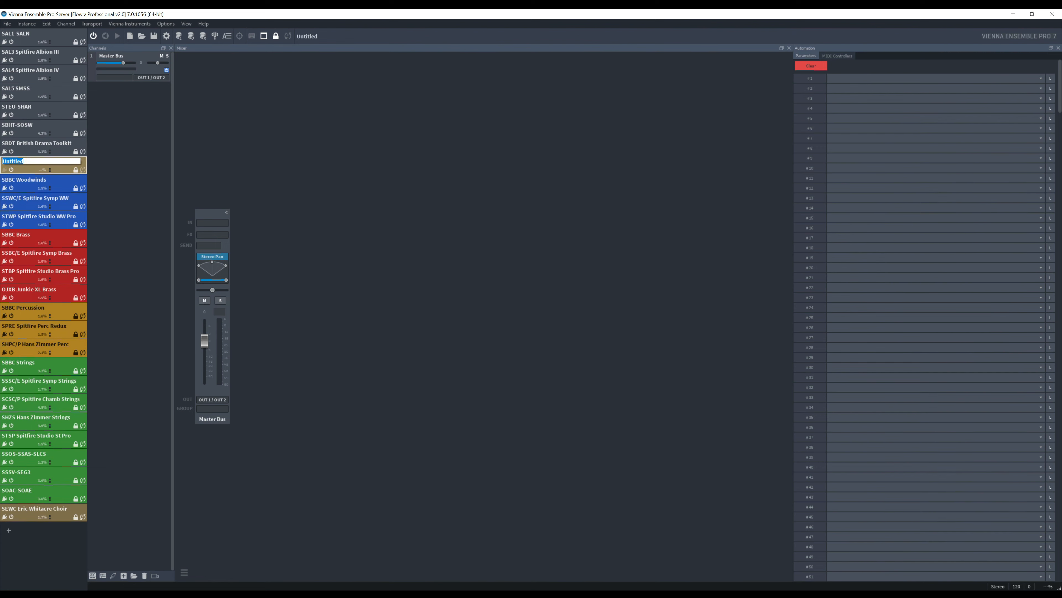
pyautogui.write('SARO Spitfire Abbey Road One')
pyautogui.press('Return')
# - Set the color of the SARO Spitfire Abbey Road One instance to the dark grey of the instances above it
pyautogui.rightClick(46, 163)
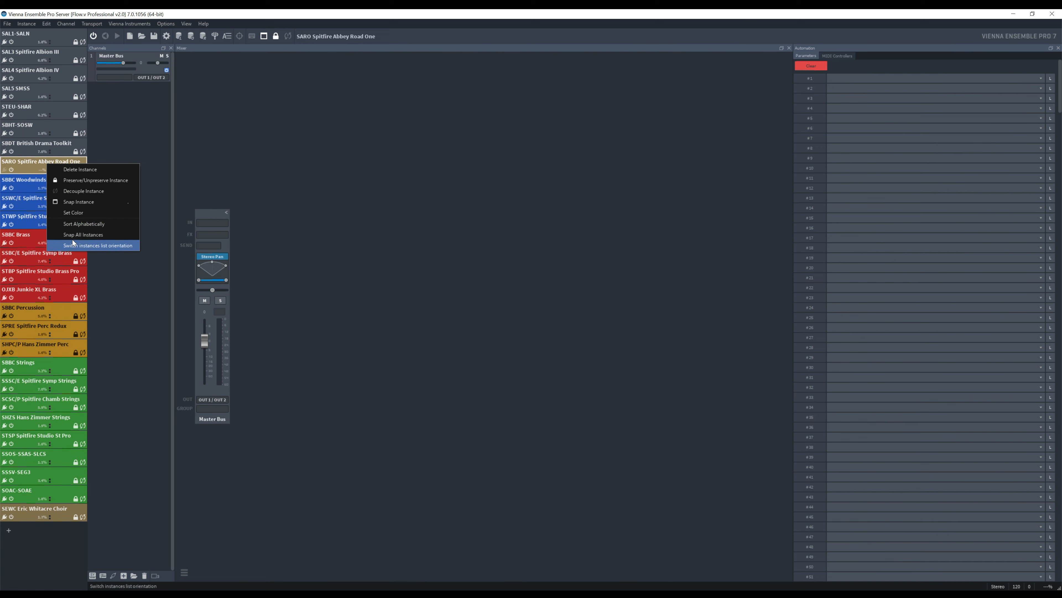
pyautogui.click(78, 212)
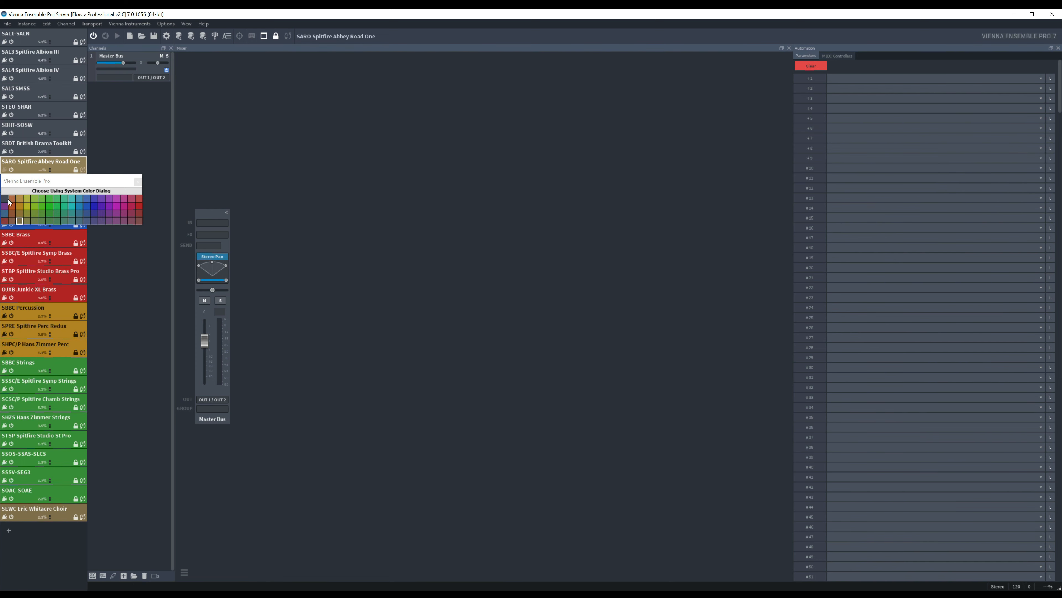
pyautogui.click(138, 181)
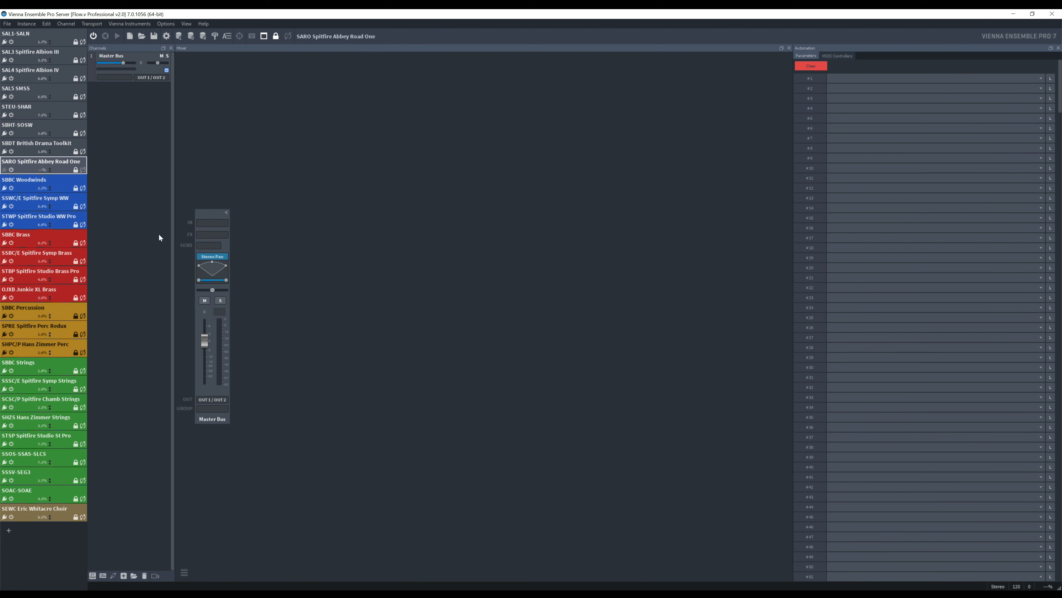
# - Add two channels to the instance, routing Channel 1 to OUT 1 / OUT 2 and Channel 2 to OUT 3 / OUT 4
pyautogui.click(124, 575)
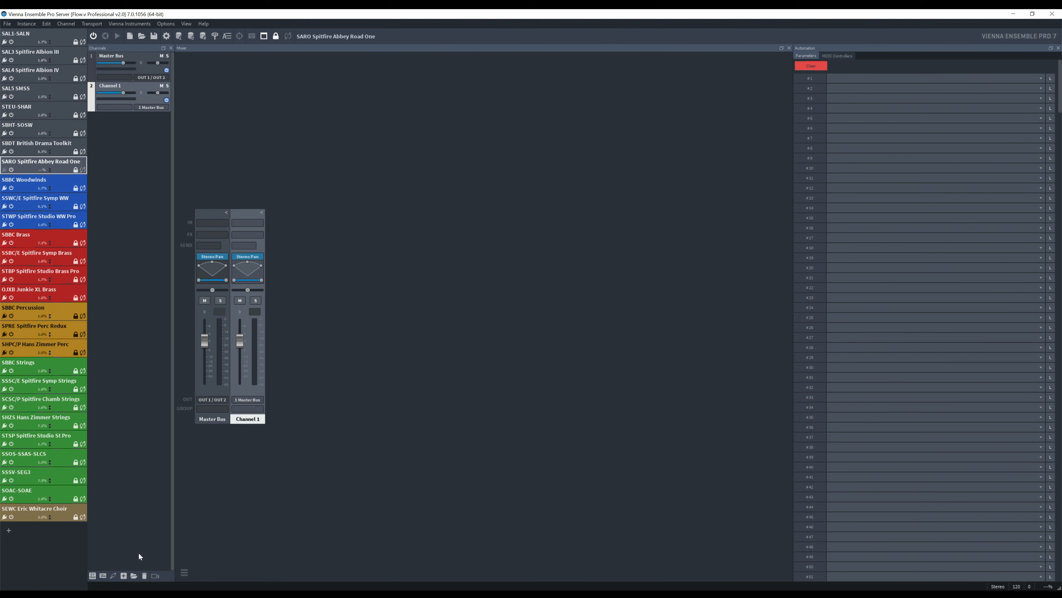
pyautogui.click(125, 576)
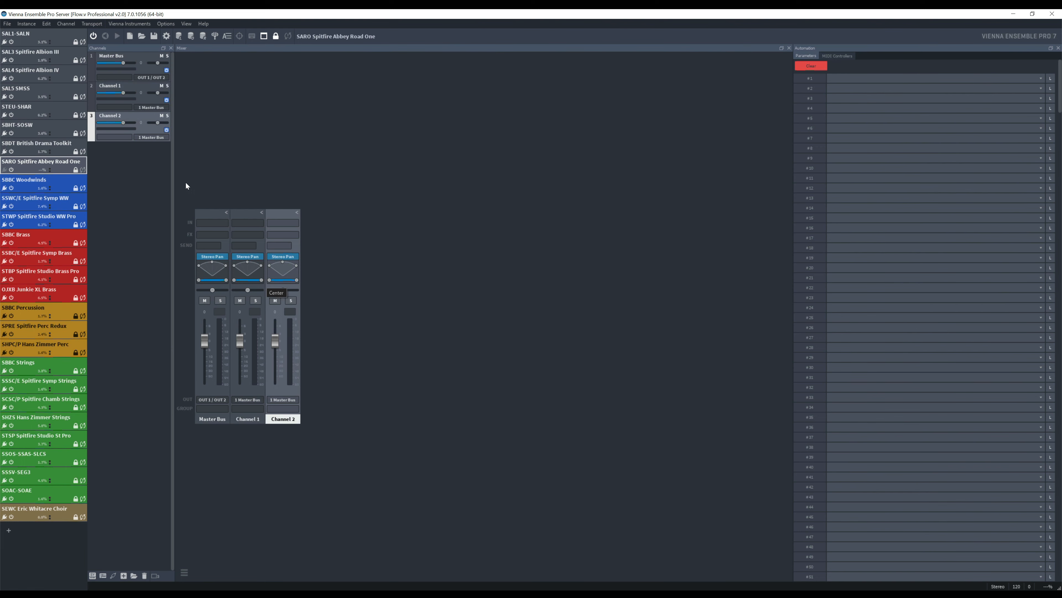
pyautogui.click(164, 109)
pyautogui.moveTo(184, 137)
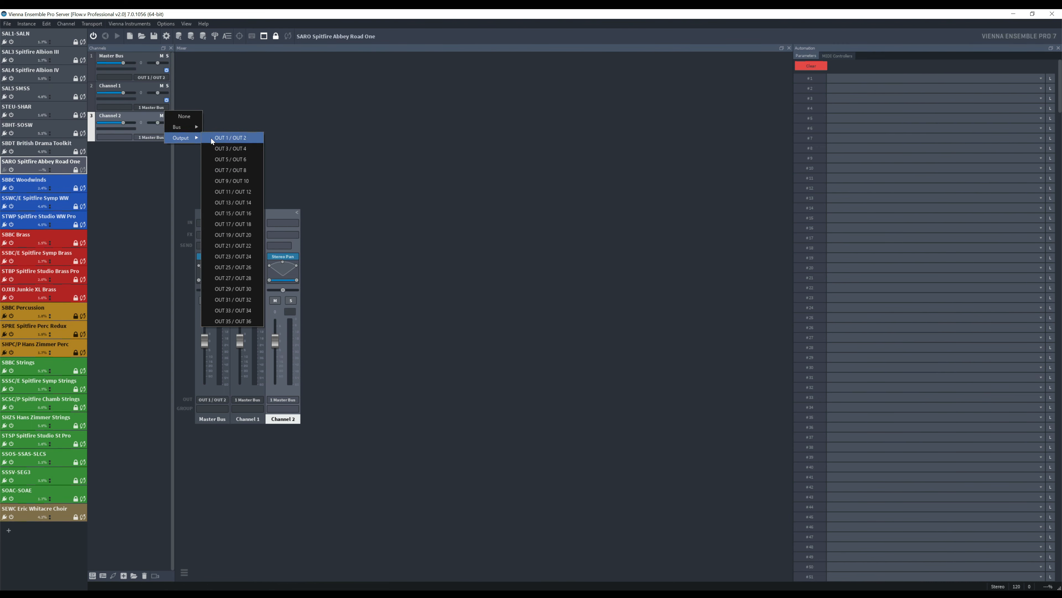
pyautogui.click(210, 138)
pyautogui.click(167, 136)
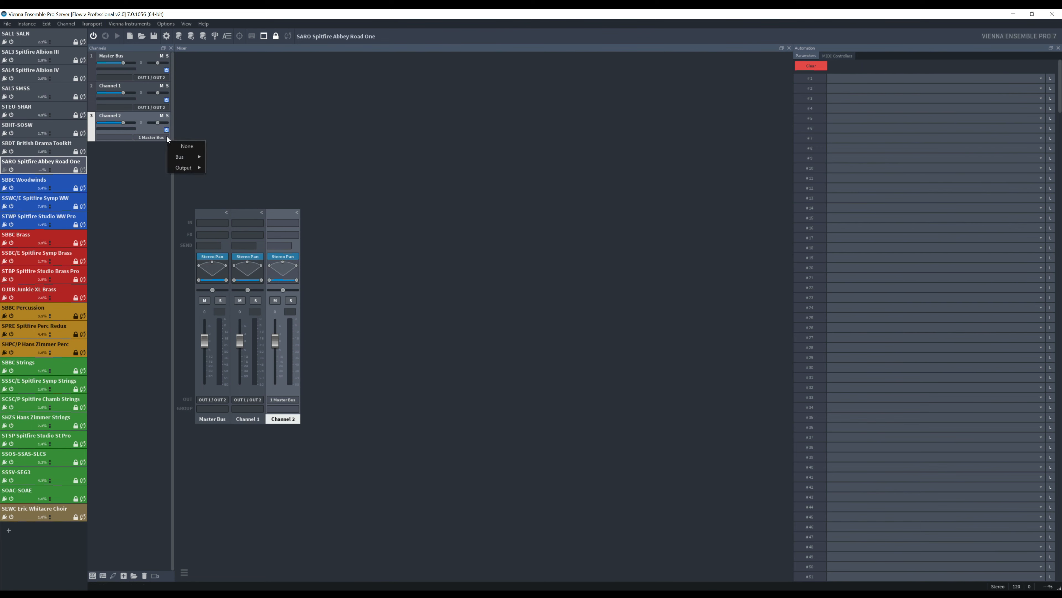
pyautogui.moveTo(184, 168)
pyautogui.click(231, 180)
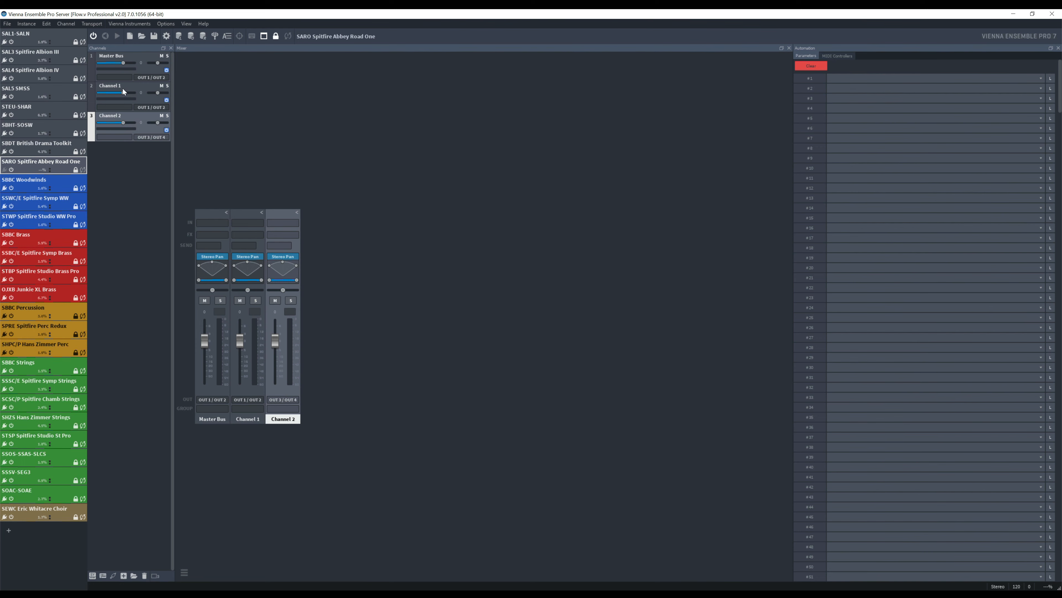
# - Insert Spitfire Audio's Abbey Road One as the instrument on Channel 1 and load its Orchestra preset
pyautogui.click(121, 107)
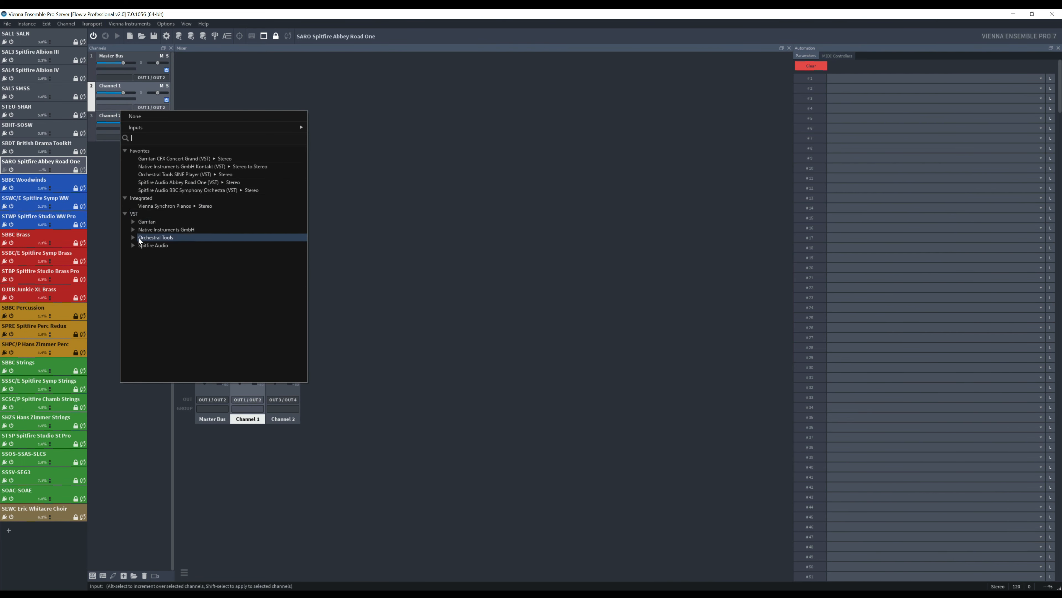
pyautogui.click(133, 246)
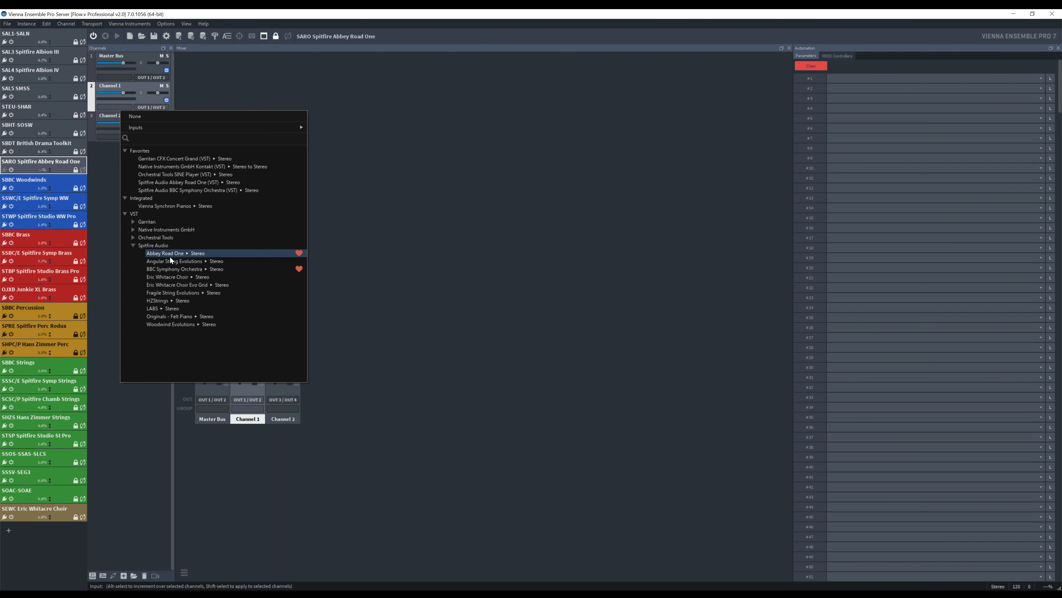
pyautogui.click(180, 255)
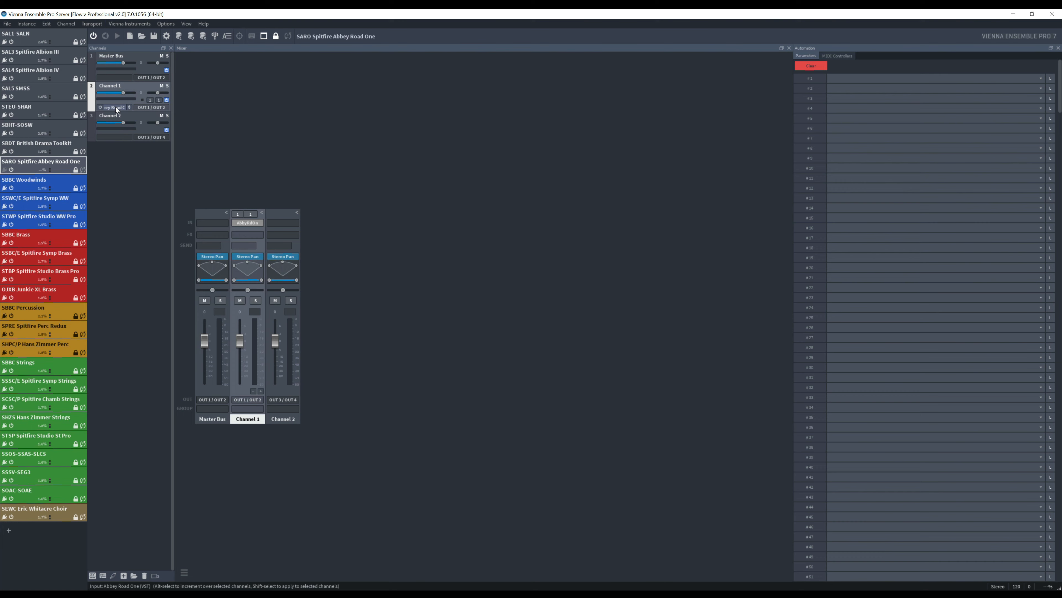
pyautogui.click(116, 107)
pyautogui.click(398, 111)
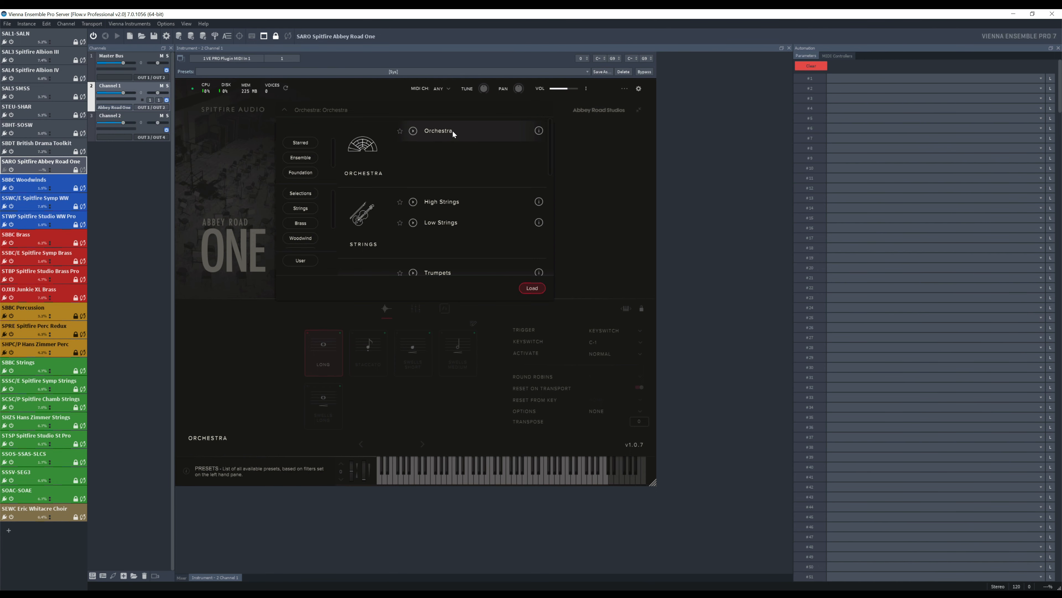
pyautogui.click(531, 289)
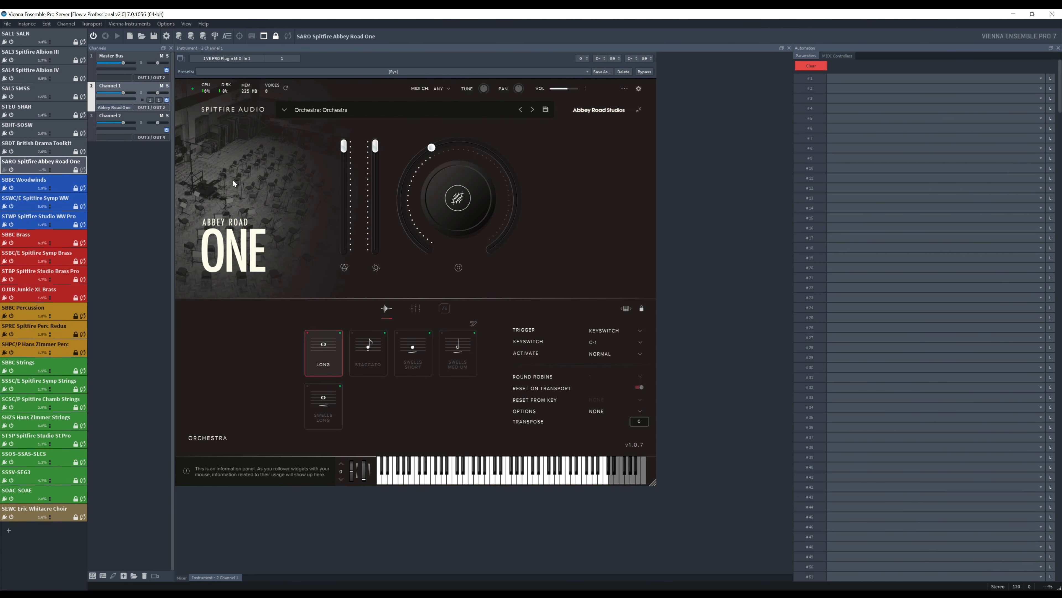
# - Rename Channel 1 as SARO Orchestra and set its Abbey Road One plugin to MIDI channel 1
pyautogui.doubleClick(110, 85)
pyautogui.write('SARO Orchestra')
pyautogui.press('Return')
pyautogui.click(446, 88)
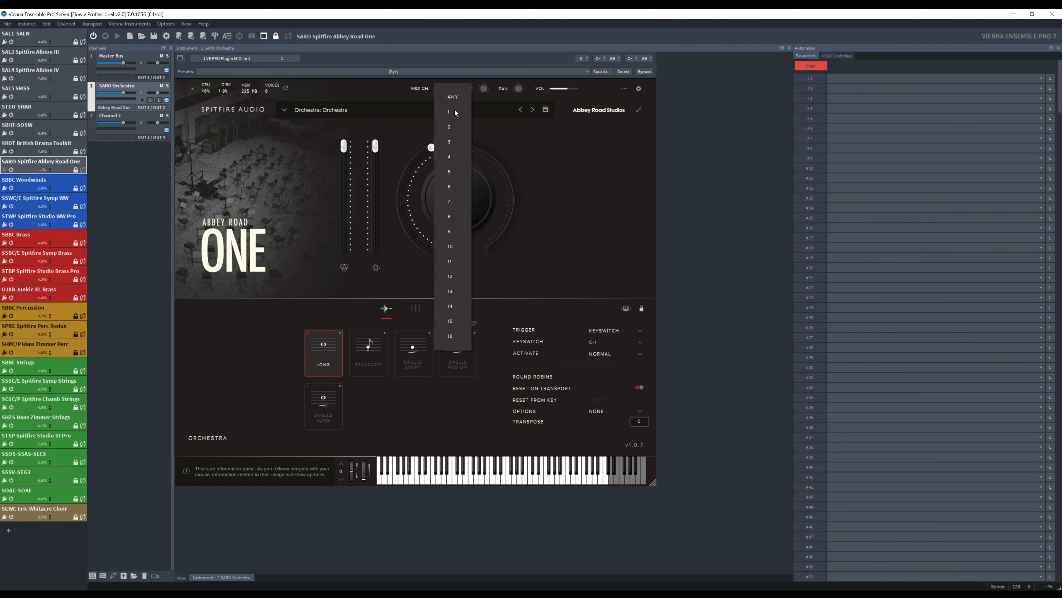
pyautogui.click(448, 112)
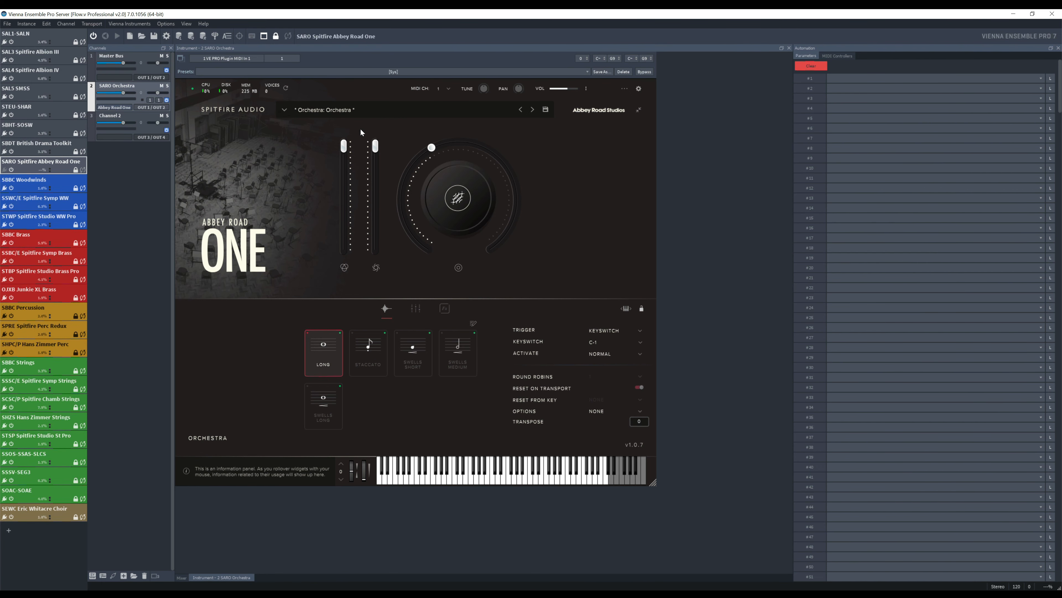
# - Insert Abbey Road One as the instrument on Channel 2 and load its High Strings preset
pyautogui.click(139, 116)
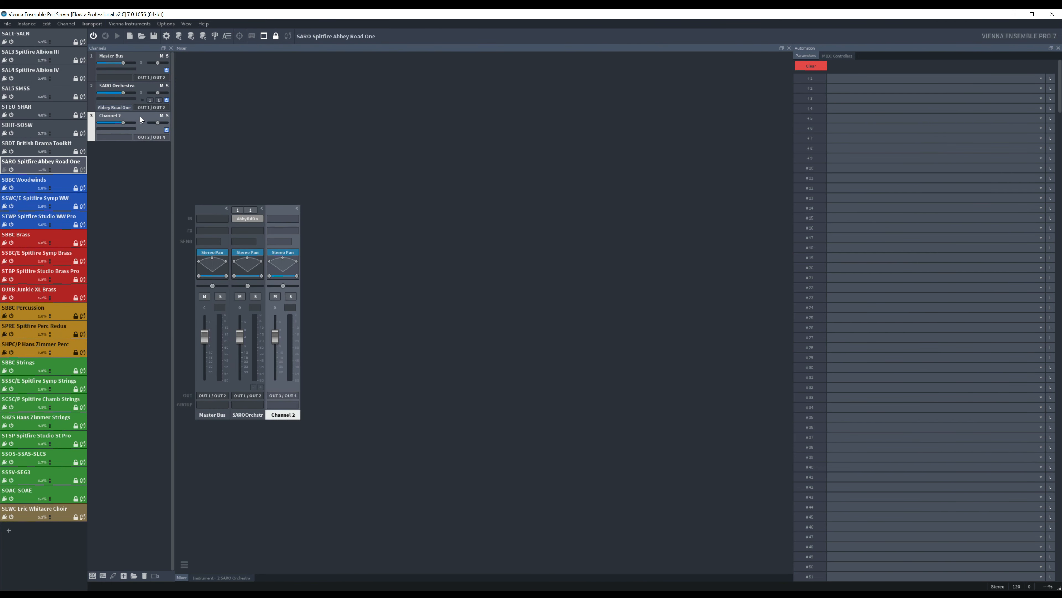
pyautogui.click(122, 136)
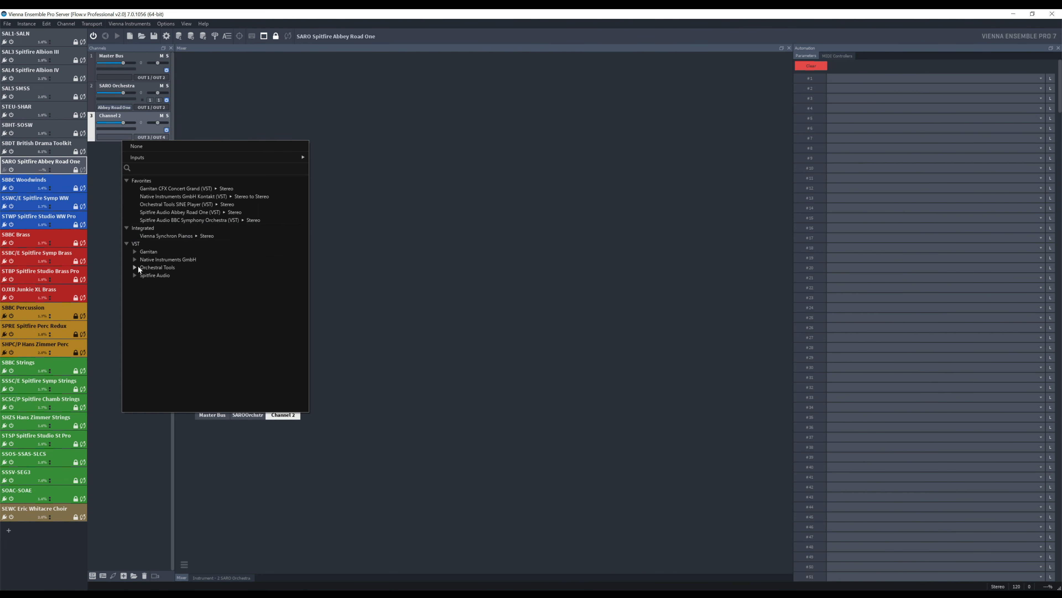
pyautogui.click(135, 275)
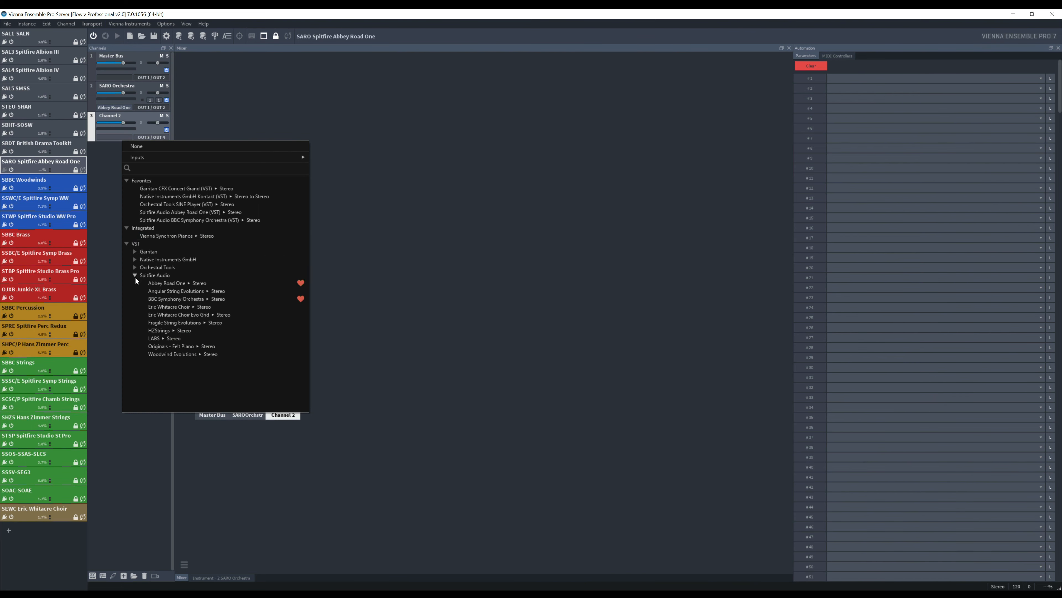
pyautogui.click(173, 281)
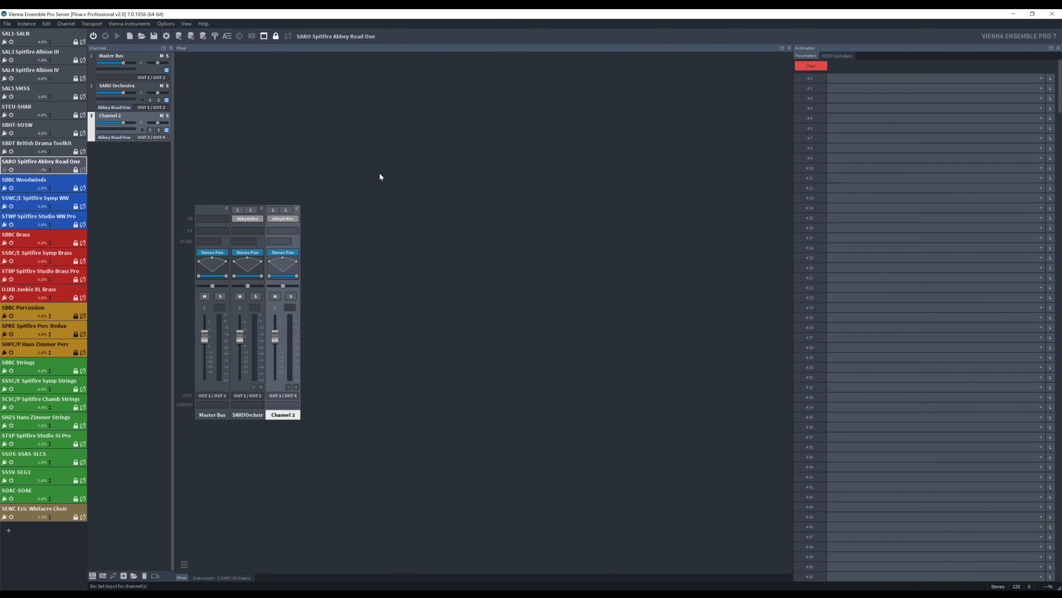
pyautogui.click(118, 137)
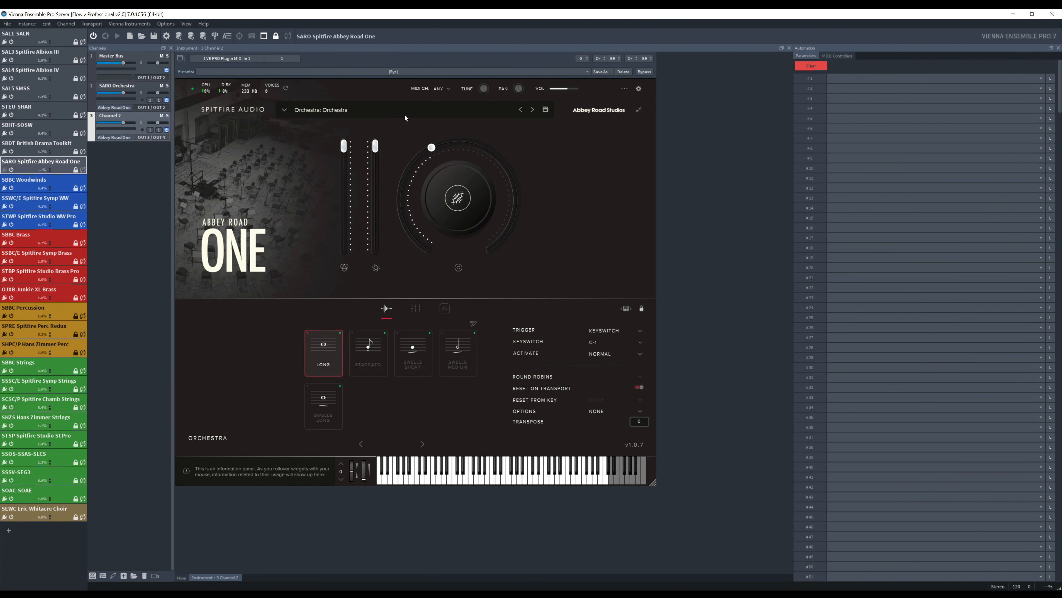
pyautogui.click(396, 109)
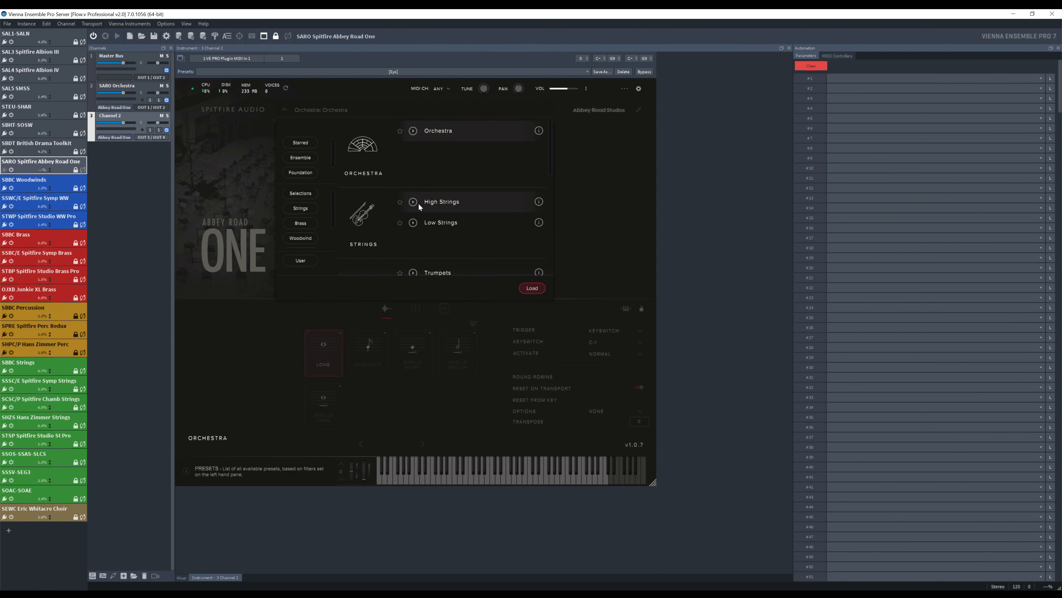
pyautogui.click(437, 202)
pyautogui.click(529, 288)
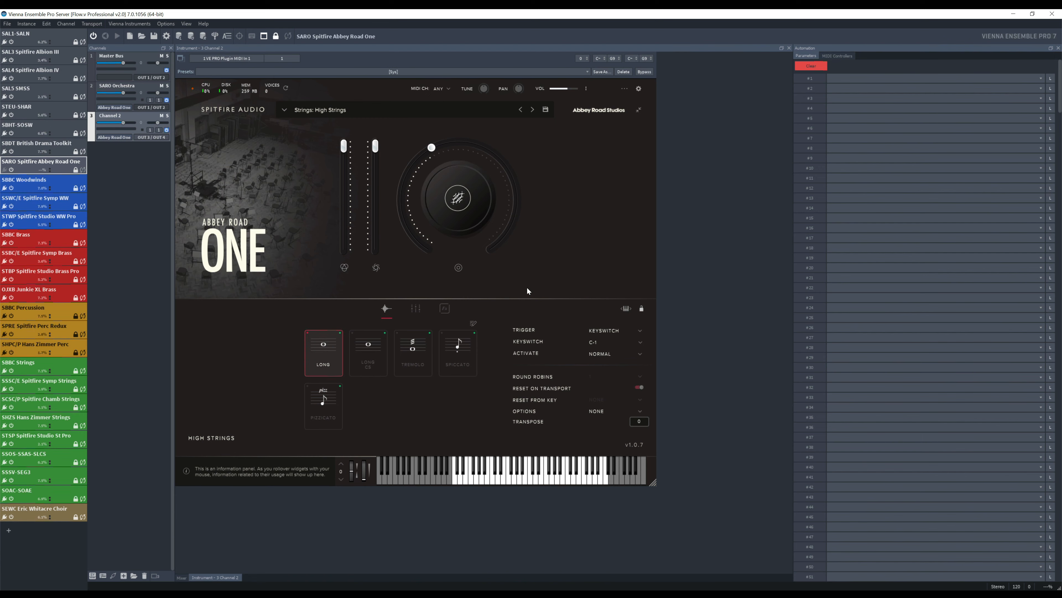
# - Set the MIDI channel to 2 for both Channel 2's input and its Abbey Road One plugin
pyautogui.click(158, 130)
pyautogui.click(170, 171)
pyautogui.click(447, 89)
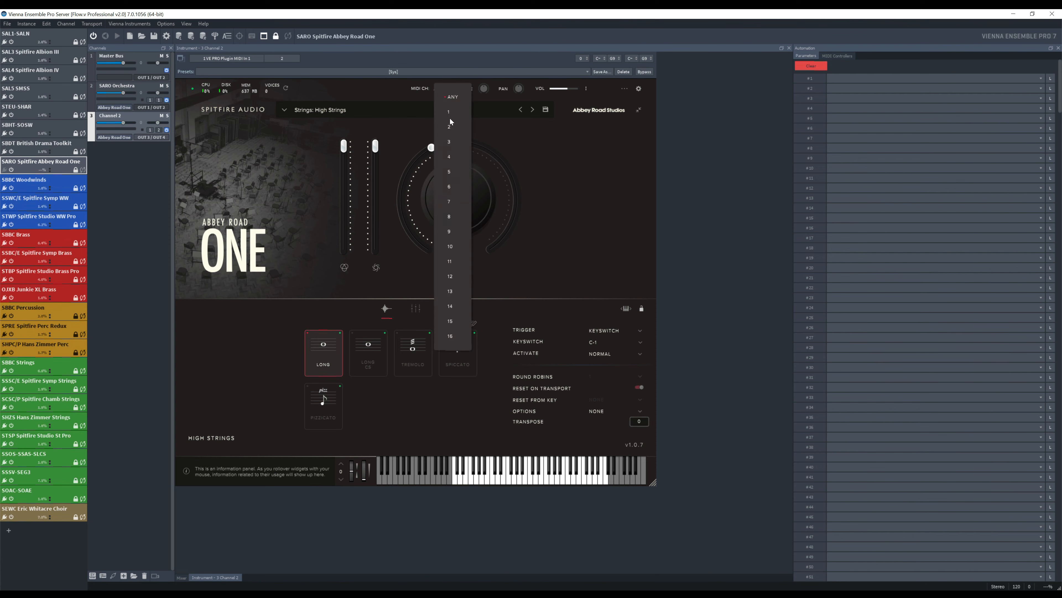
pyautogui.click(450, 128)
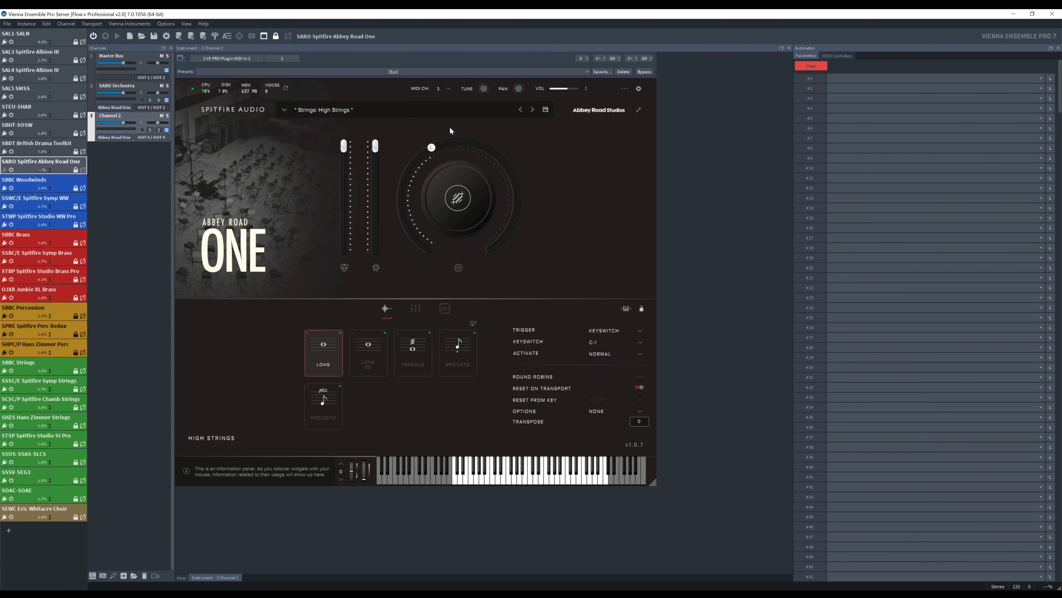
# - Rename Channel 2 as SARO High Strings
pyautogui.doubleClick(109, 115)
pyautogui.write('SAR')
pyautogui.write('O')
pyautogui.write(' High tr')
pyautogui.write('trings')
pyautogui.press('Return')
# - Review the plugin MIDI channel and the output routing of the SARO Orchestra channel
pyautogui.click(133, 86)
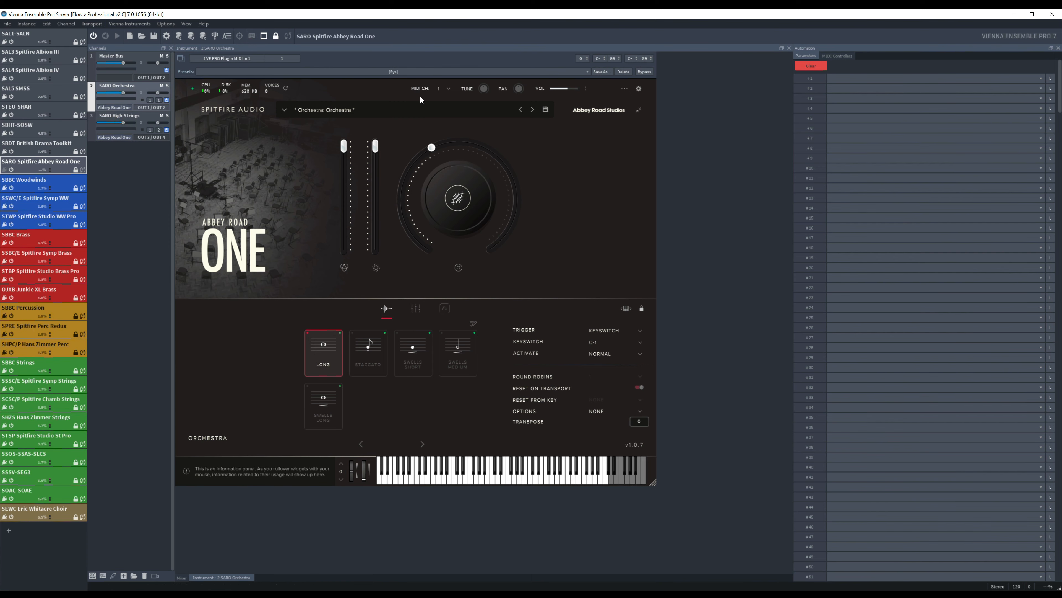
pyautogui.click(449, 89)
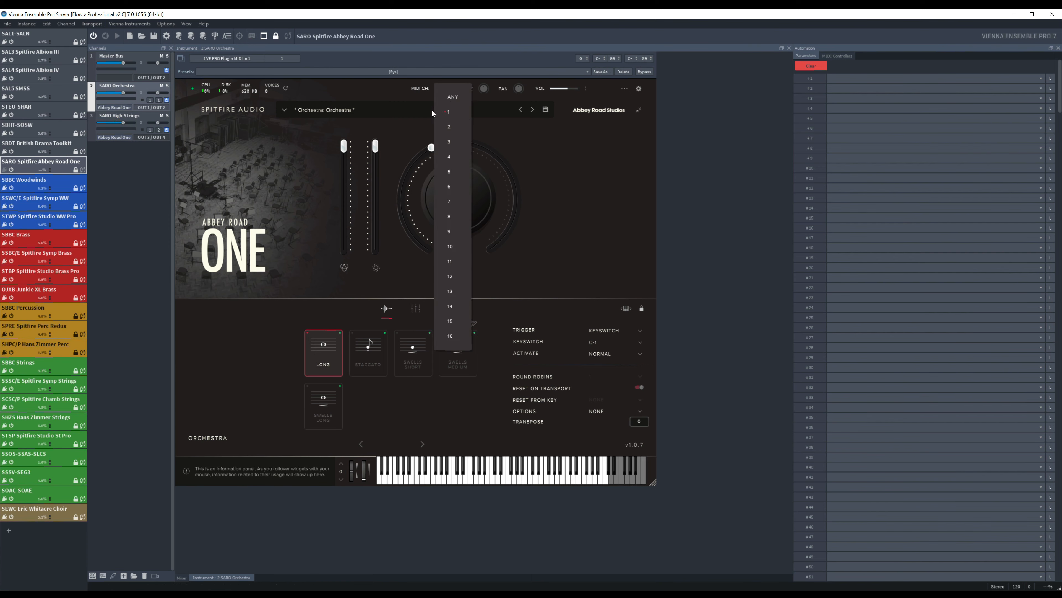
pyautogui.click(410, 100)
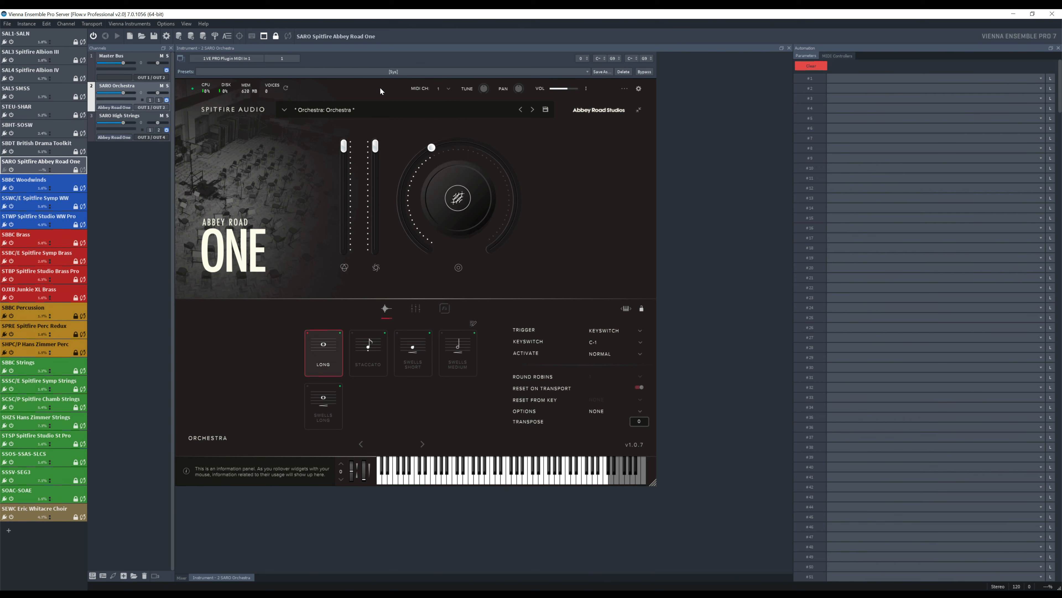
pyautogui.click(170, 111)
pyautogui.moveTo(179, 138)
pyautogui.click(135, 162)
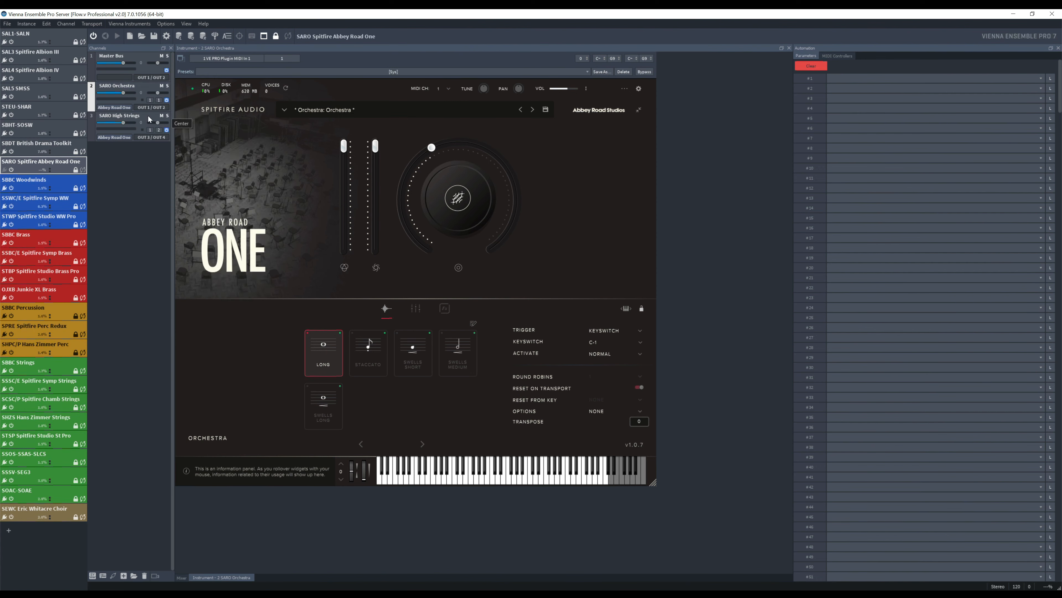
# - Select the SARO High Strings channel and display the instance's MIDI controller automation settings
pyautogui.click(151, 135)
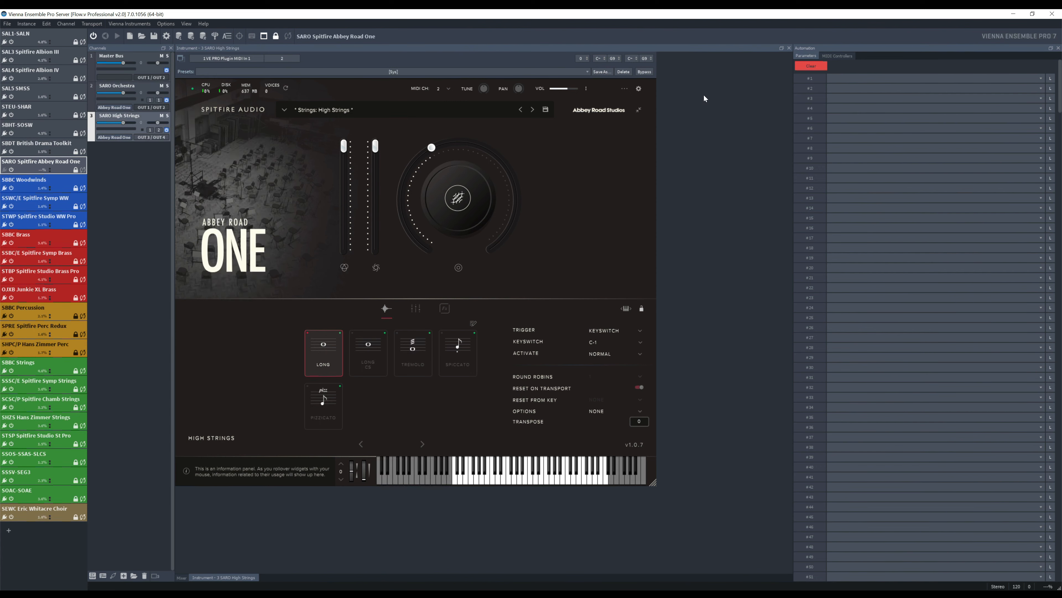
pyautogui.click(841, 57)
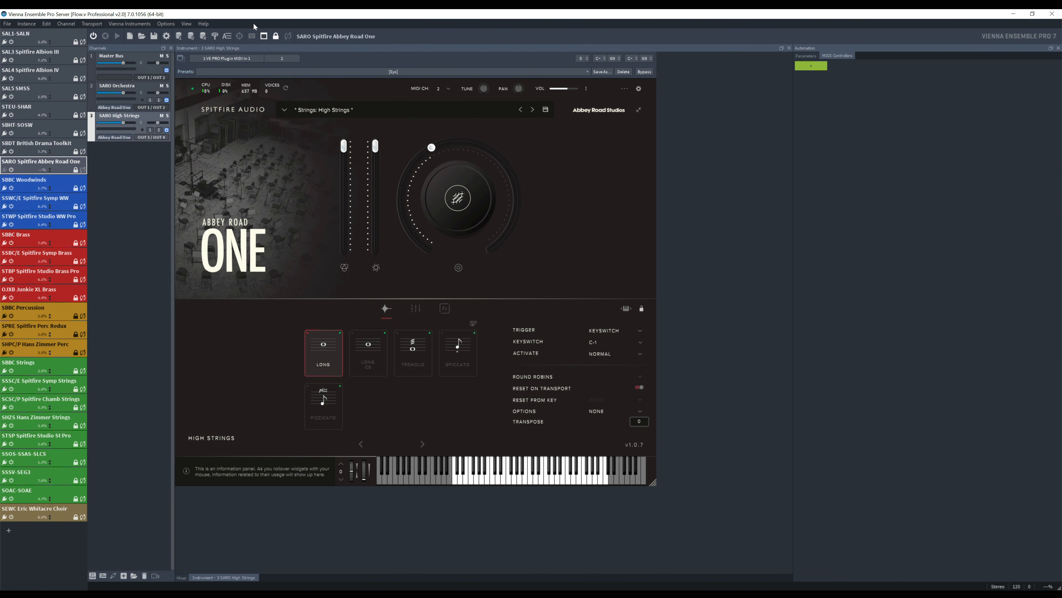
# - Add two empty MIDI controller automation mappings to the SARO Spitfire Abbey Road One instance
pyautogui.click(183, 26)
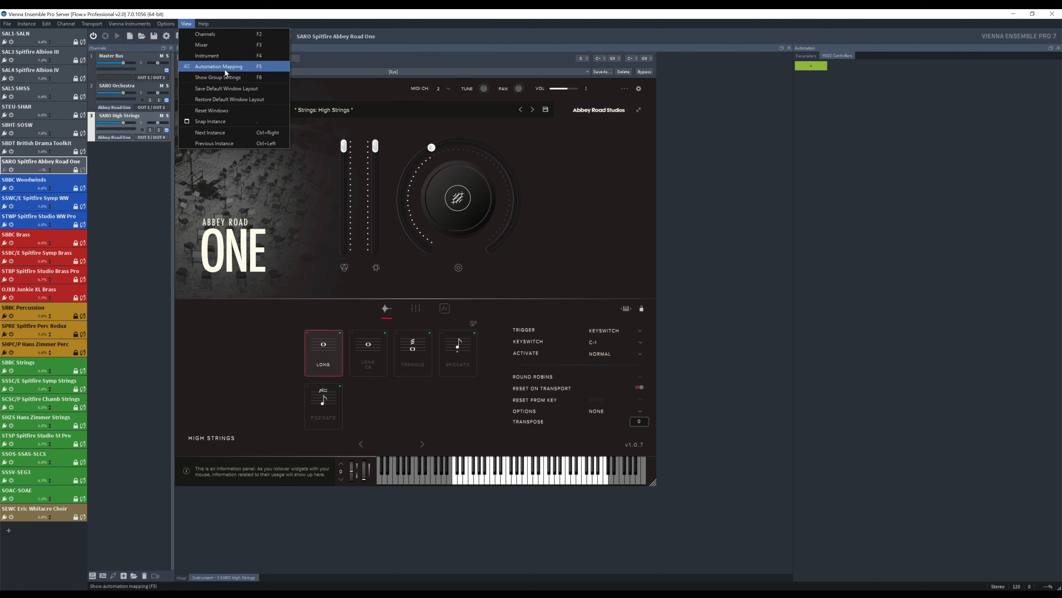
pyautogui.click(854, 63)
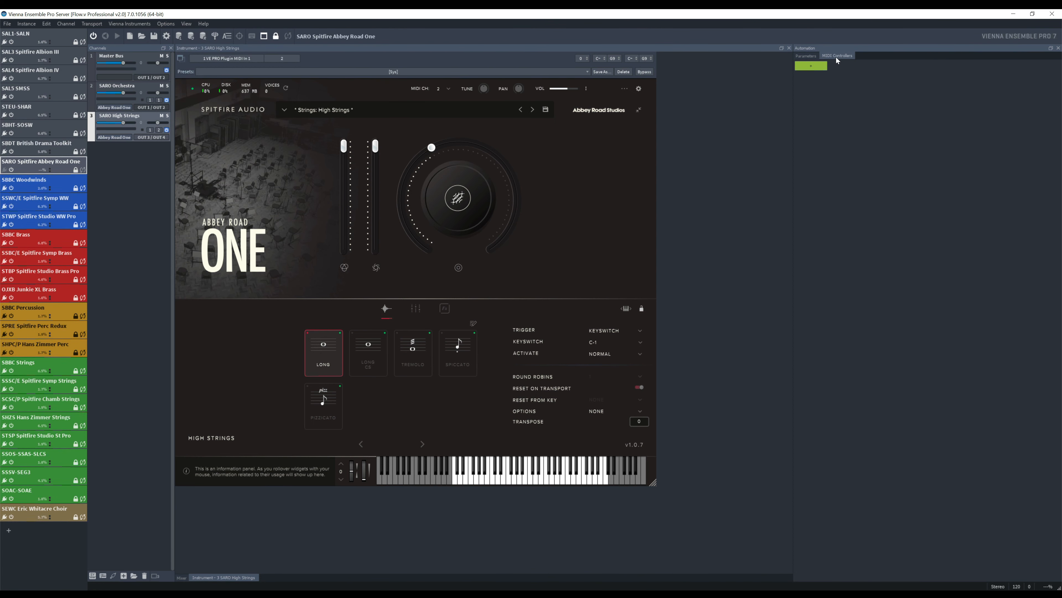
pyautogui.click(810, 66)
pyautogui.click(816, 67)
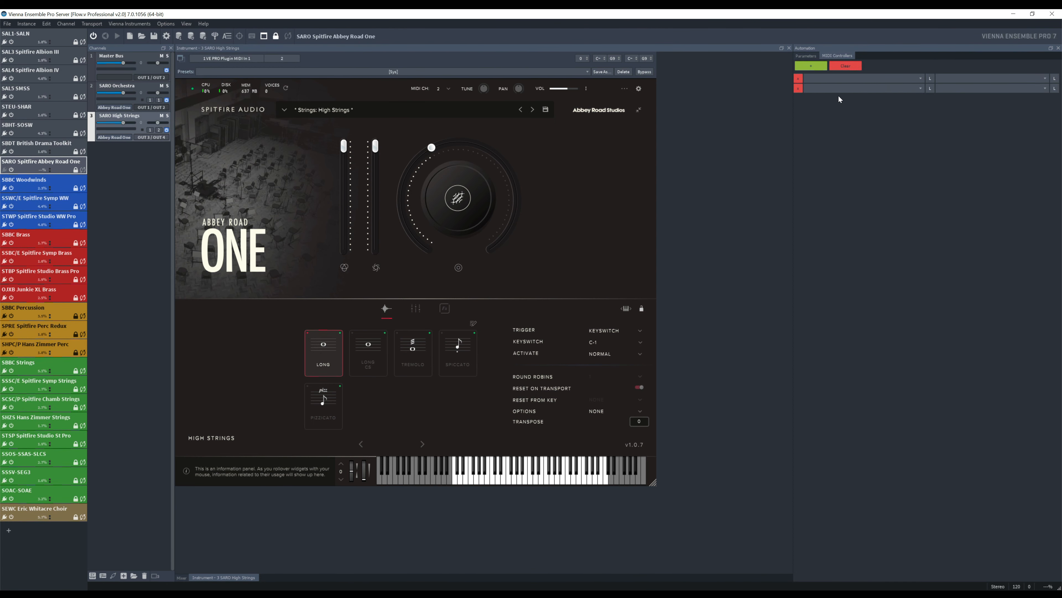
# - Map VE PRO Plugin MIDI In 1, Channel 1, CC 125 to the Disable parameter of SARO Orchestra in the first mapping
pyautogui.click(893, 79)
pyautogui.moveTo(920, 103)
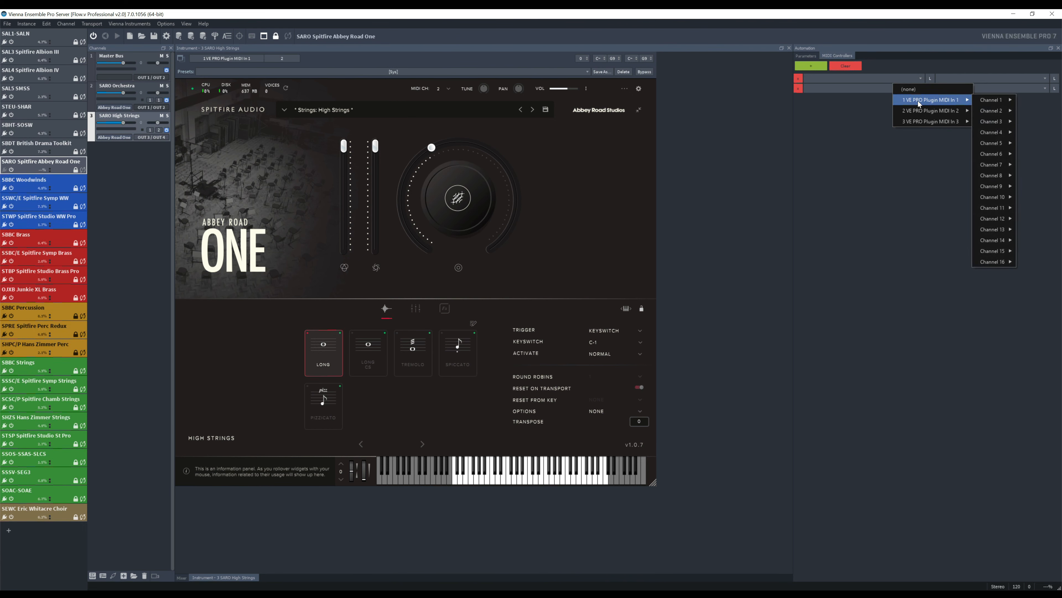
pyautogui.moveTo(986, 109)
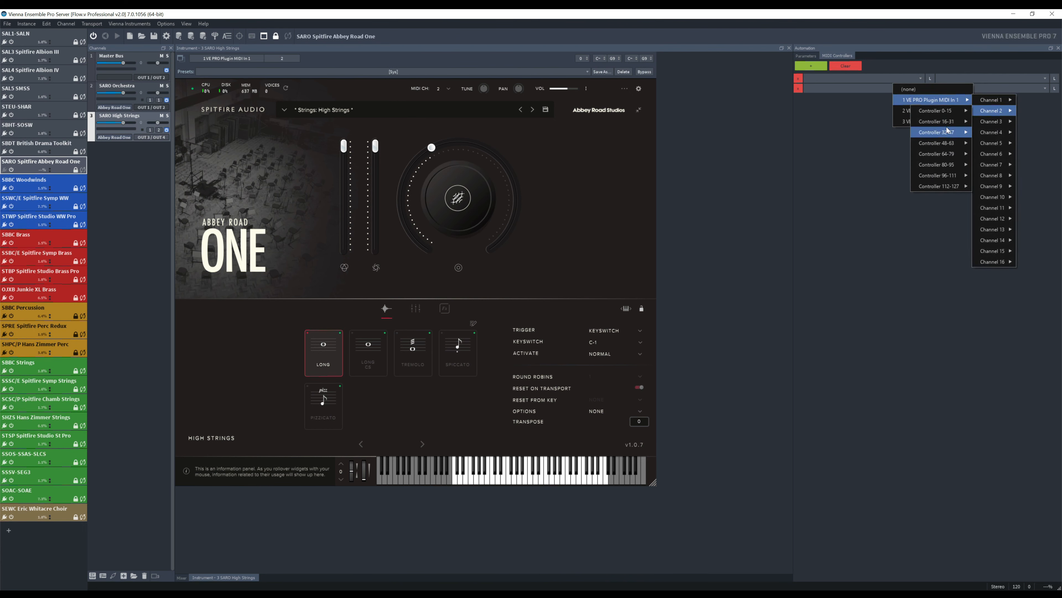
pyautogui.moveTo(936, 176)
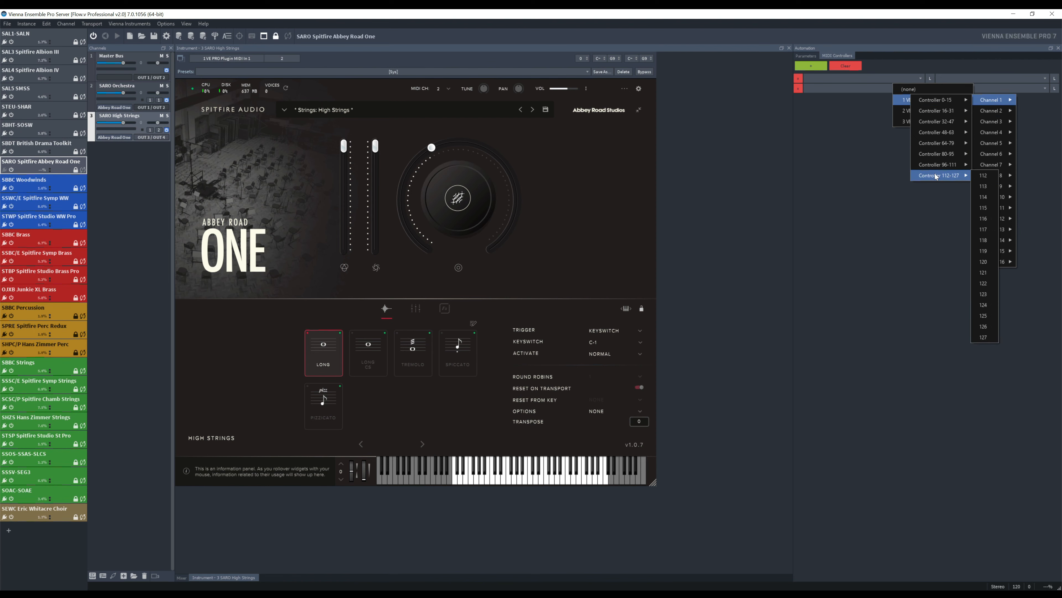
pyautogui.click(988, 315)
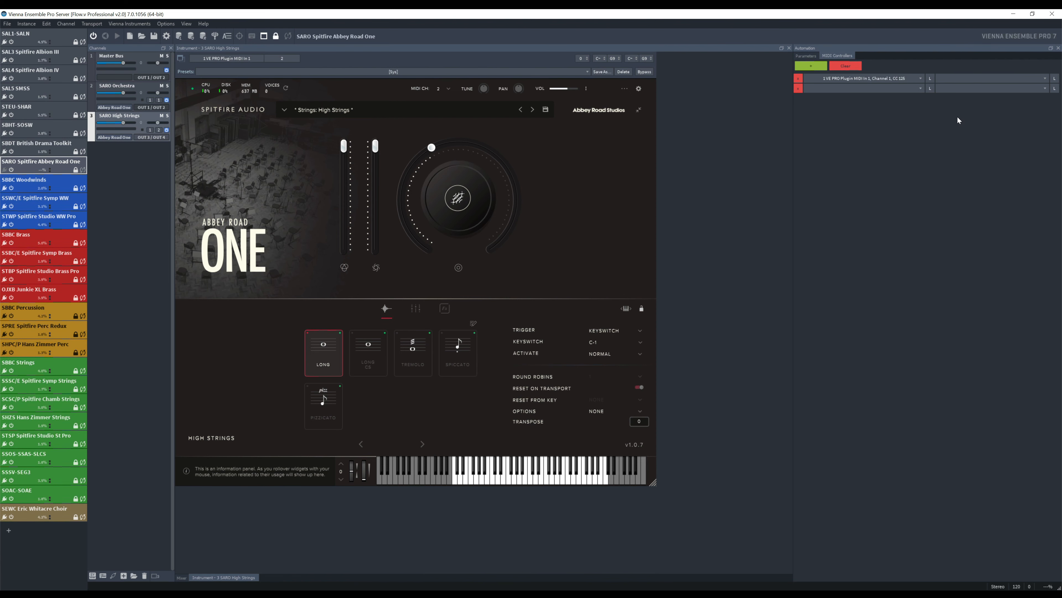
pyautogui.click(975, 79)
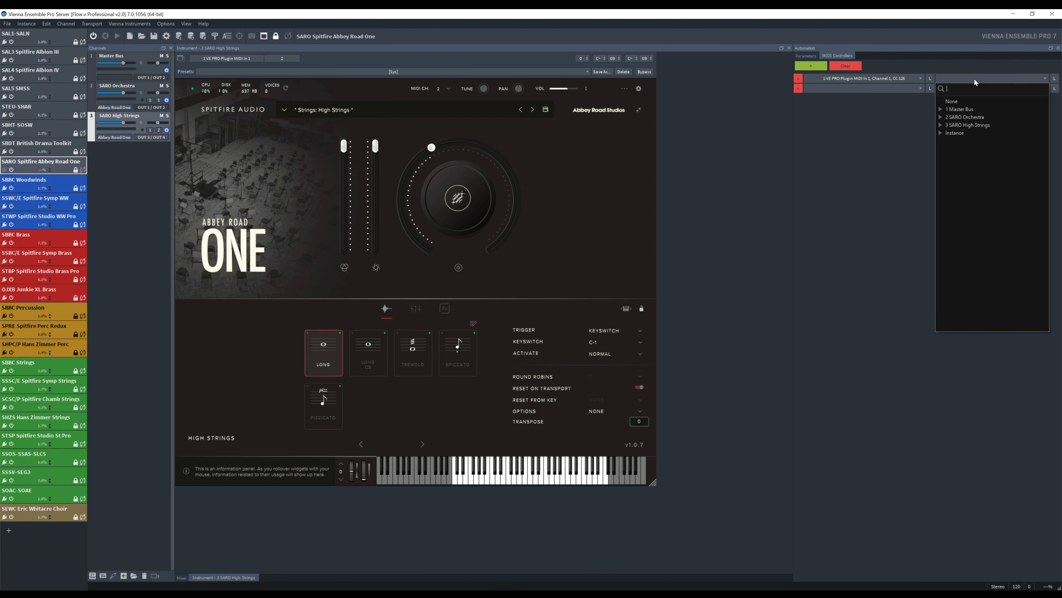
pyautogui.click(941, 117)
pyautogui.click(959, 125)
# - Map VE PRO Plugin MIDI In 1, Channel 2, CC 125 to the Disable parameter of SARO High Strings in the second mapping
pyautogui.click(875, 88)
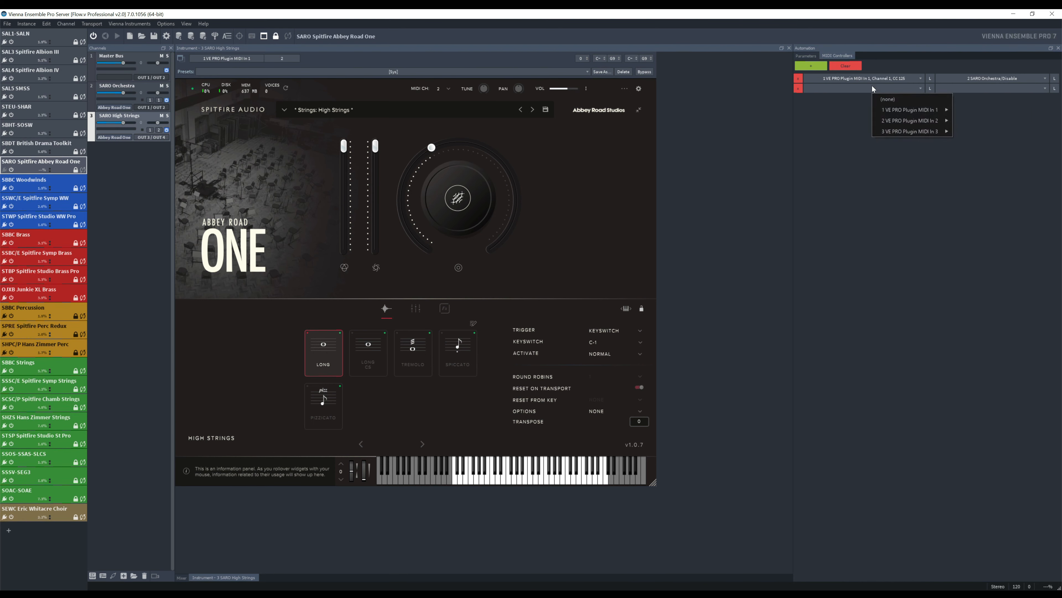
pyautogui.moveTo(970, 121)
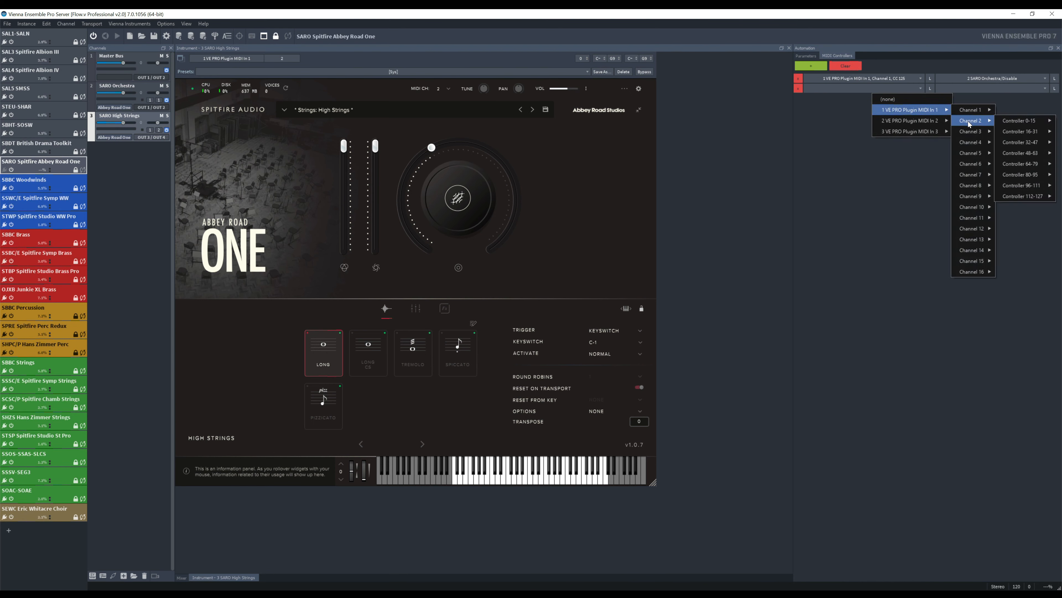
pyautogui.moveTo(1033, 196)
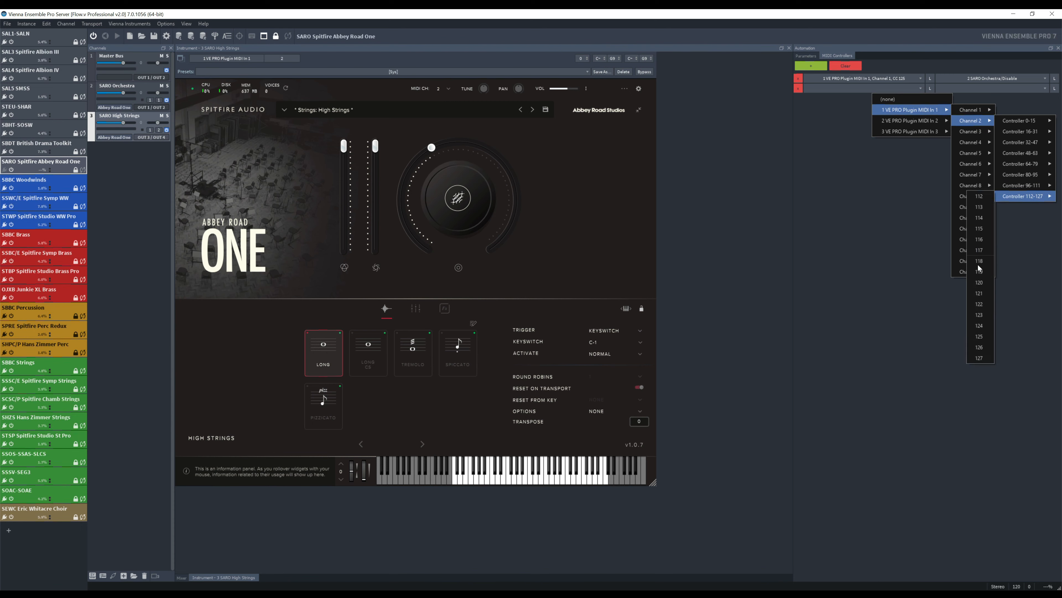
pyautogui.click(979, 336)
pyautogui.click(955, 89)
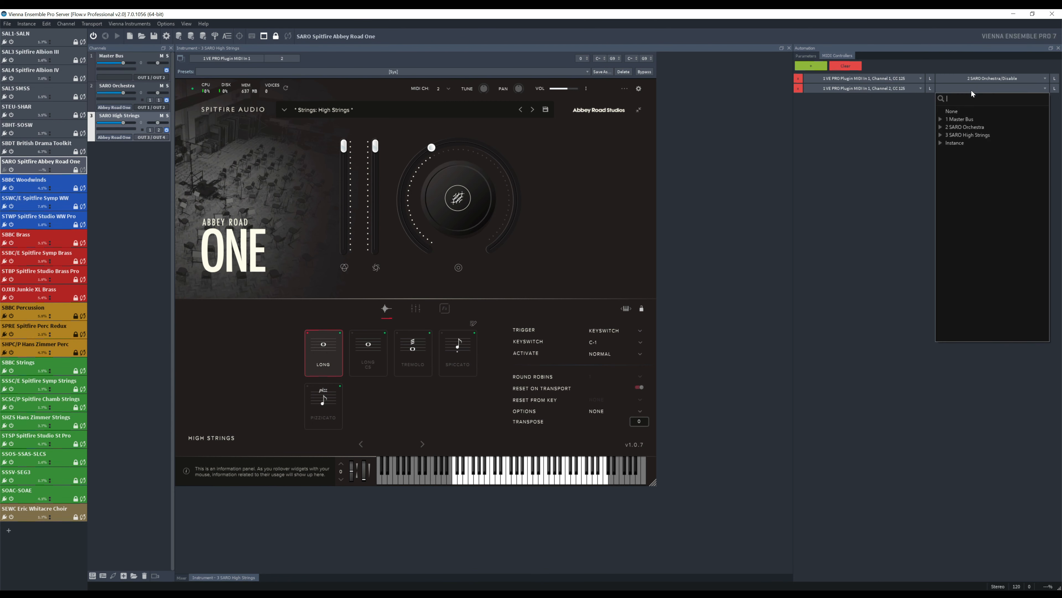
pyautogui.click(941, 135)
pyautogui.click(957, 143)
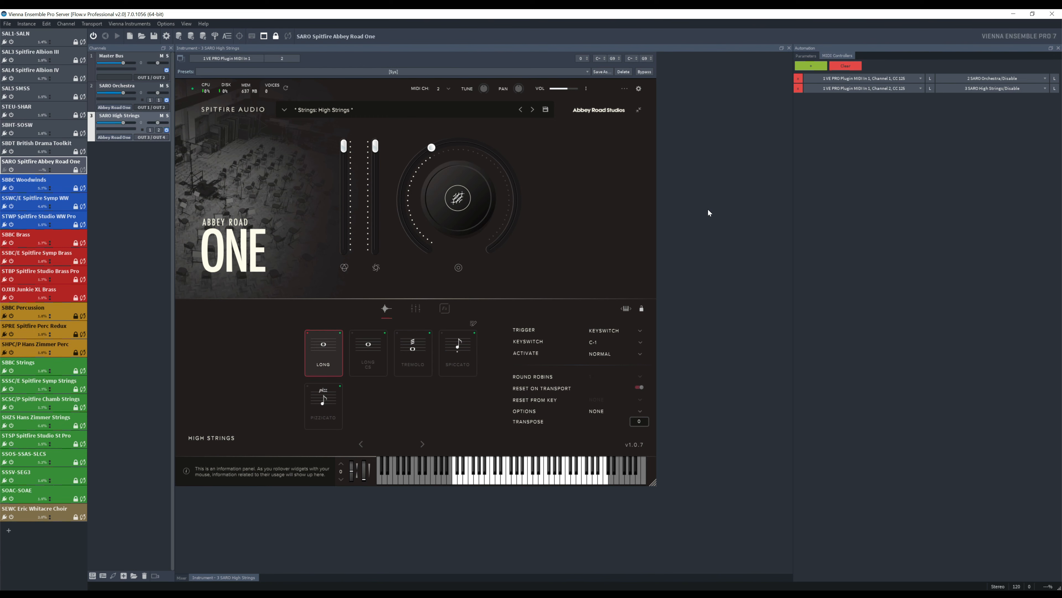
# - Insert a channel folder above SARO Orchestra and name it SARO Spitfire Abbey Road One
pyautogui.click(134, 575)
pyautogui.moveTo(136, 149); pyautogui.dragTo(125, 88)
pyautogui.doubleClick(116, 88)
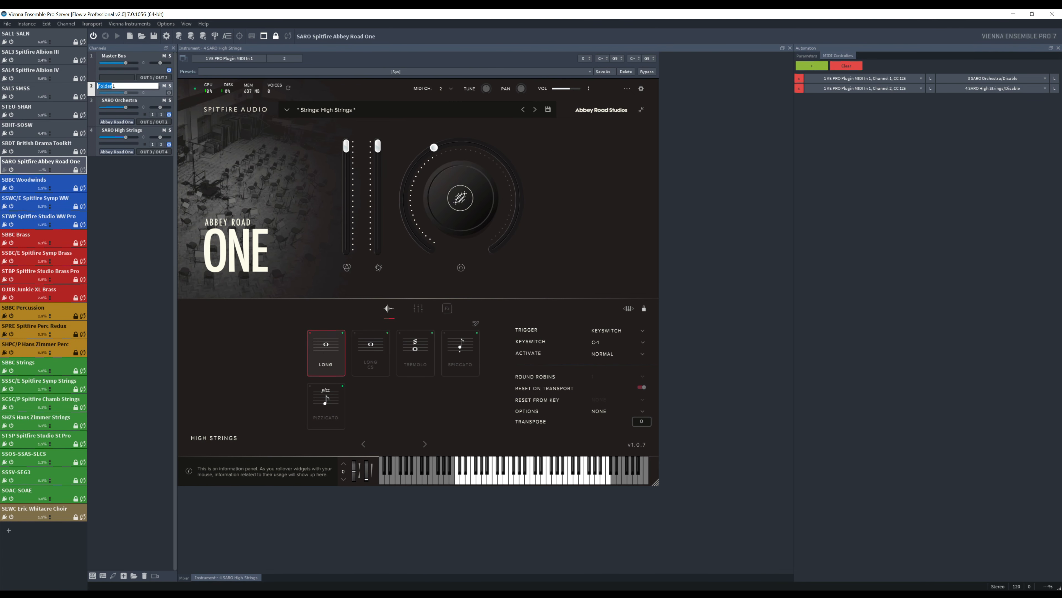
pyautogui.write('SARO Spitfire Abbey Road One')
pyautogui.press('Return')
# - Move the SARO Orchestra and SARO High Strings channels into the new folder, and collapse and re-expand it to check
pyautogui.click(144, 103)
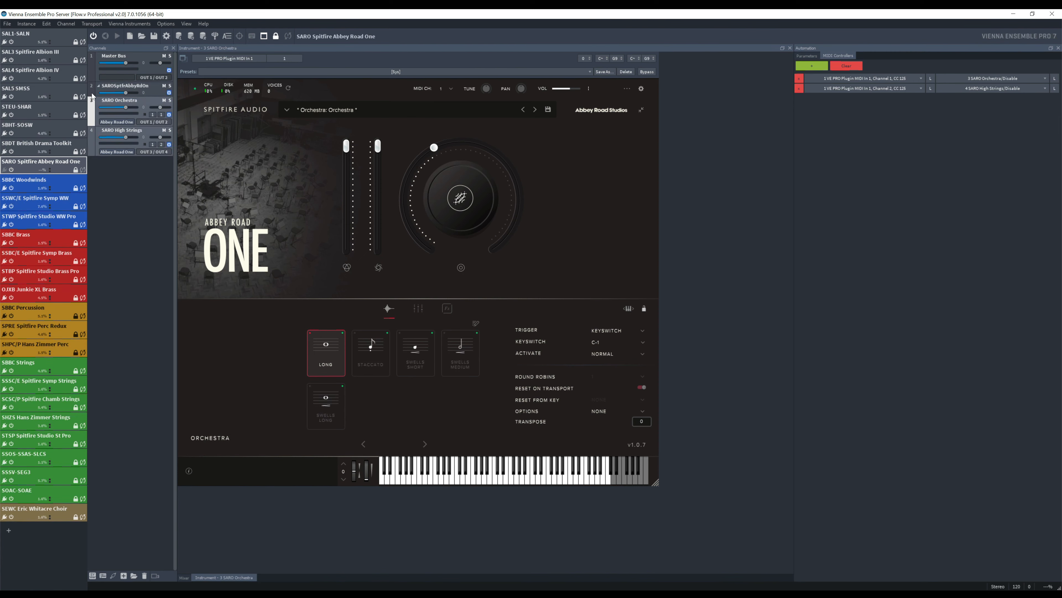
pyautogui.keyDown('shift'); pyautogui.click(152, 129); pyautogui.keyUp('shift')
pyautogui.moveTo(145, 102); pyautogui.dragTo(121, 86)
pyautogui.click(99, 86)
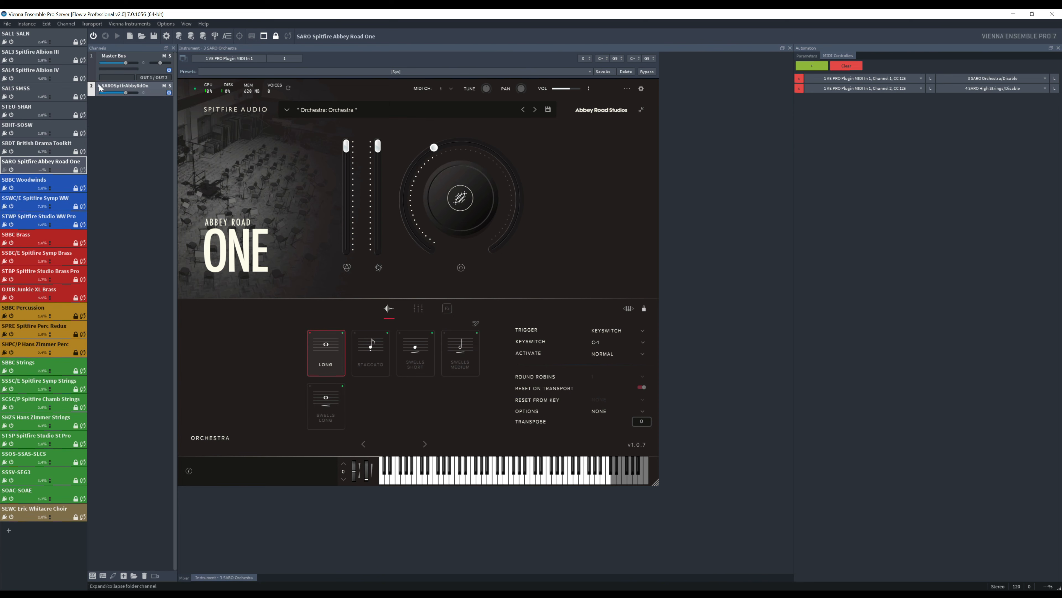
pyautogui.click(99, 86)
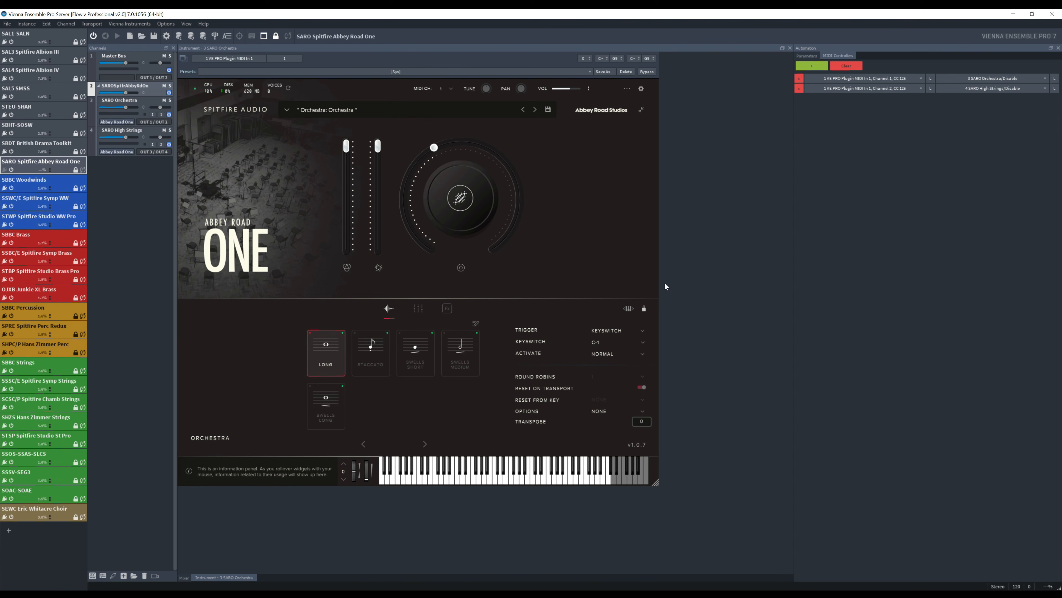
# - Review the technique, microphone mix and effects pages of the SARO Orchestra plugin, and save the server project
pyautogui.click(160, 107)
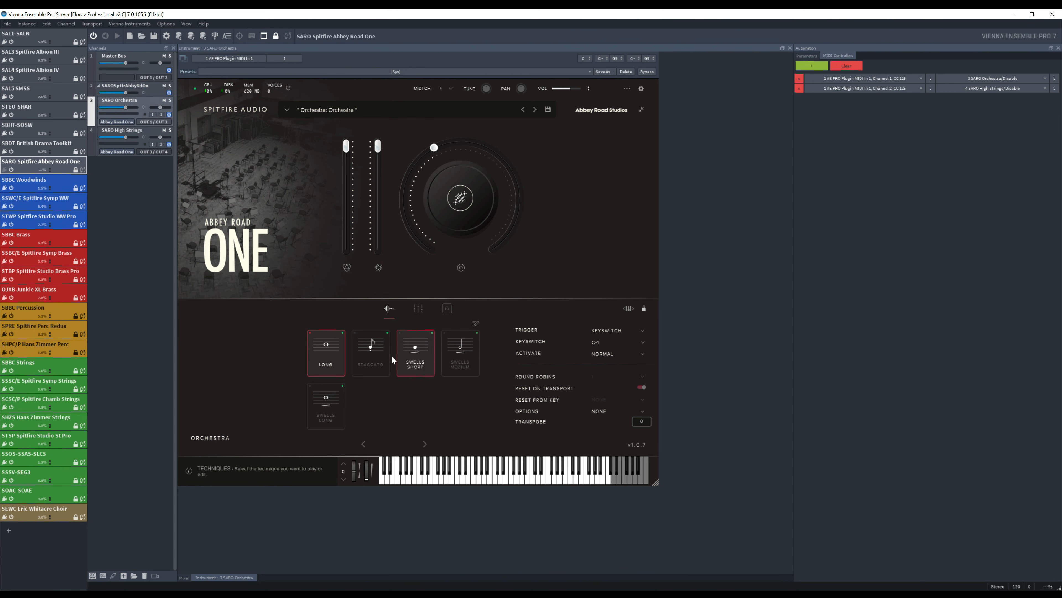
pyautogui.click(419, 311)
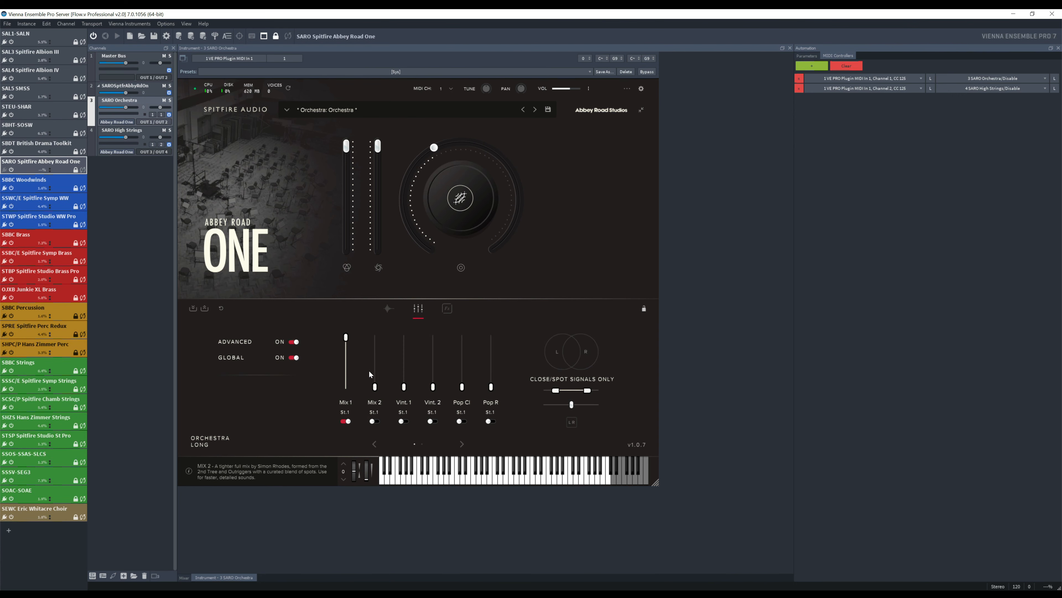
pyautogui.click(446, 309)
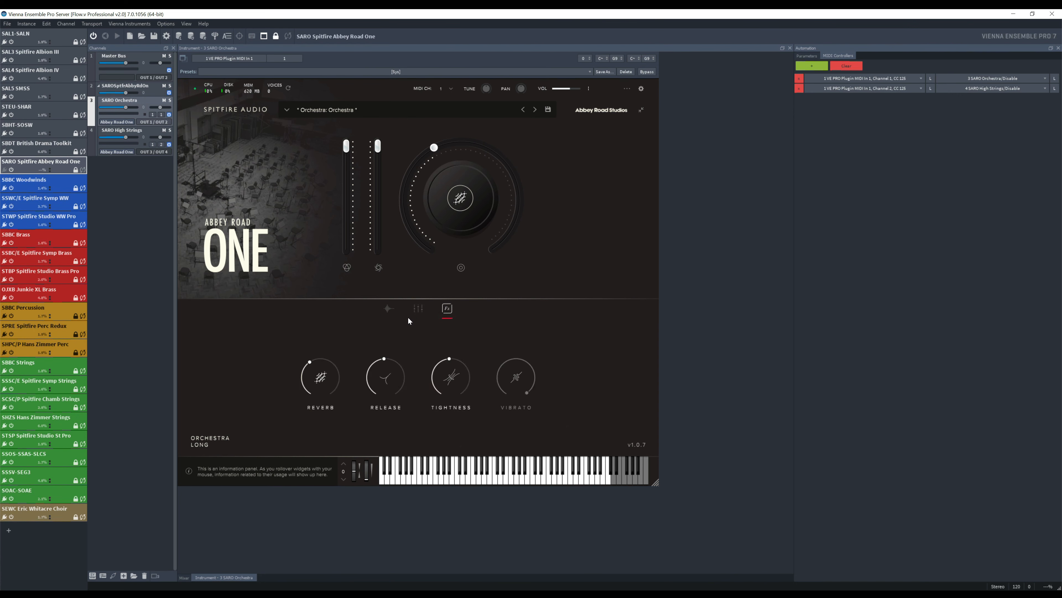
pyautogui.click(389, 308)
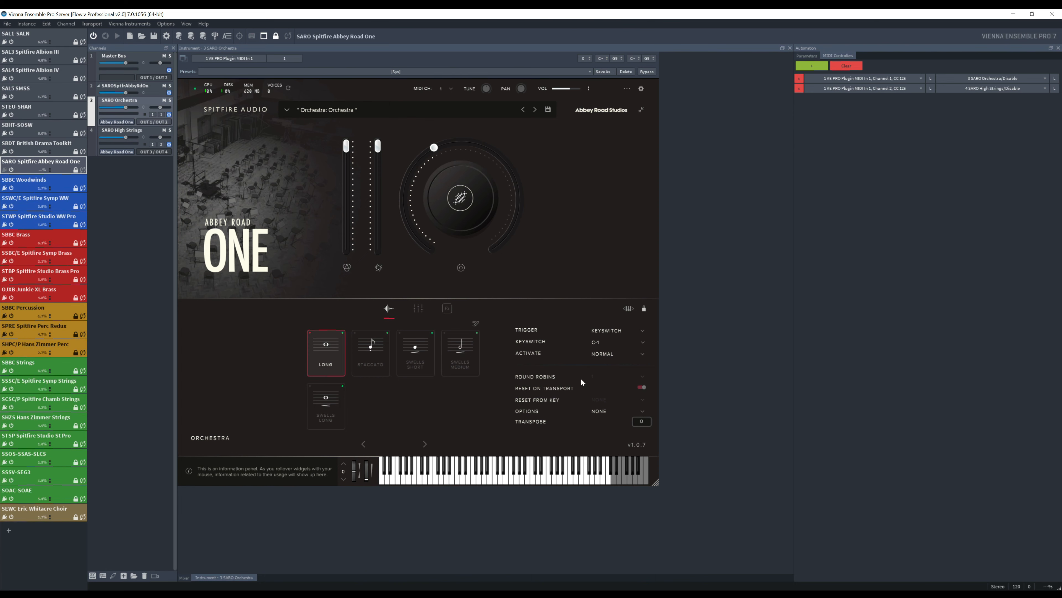
pyautogui.click(7, 23)
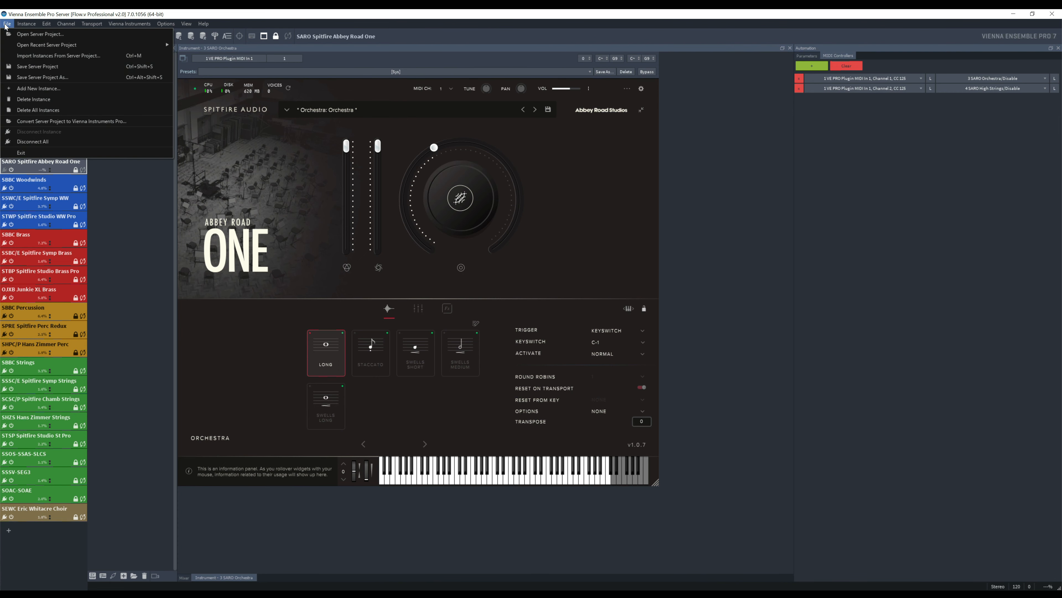
pyautogui.click(15, 68)
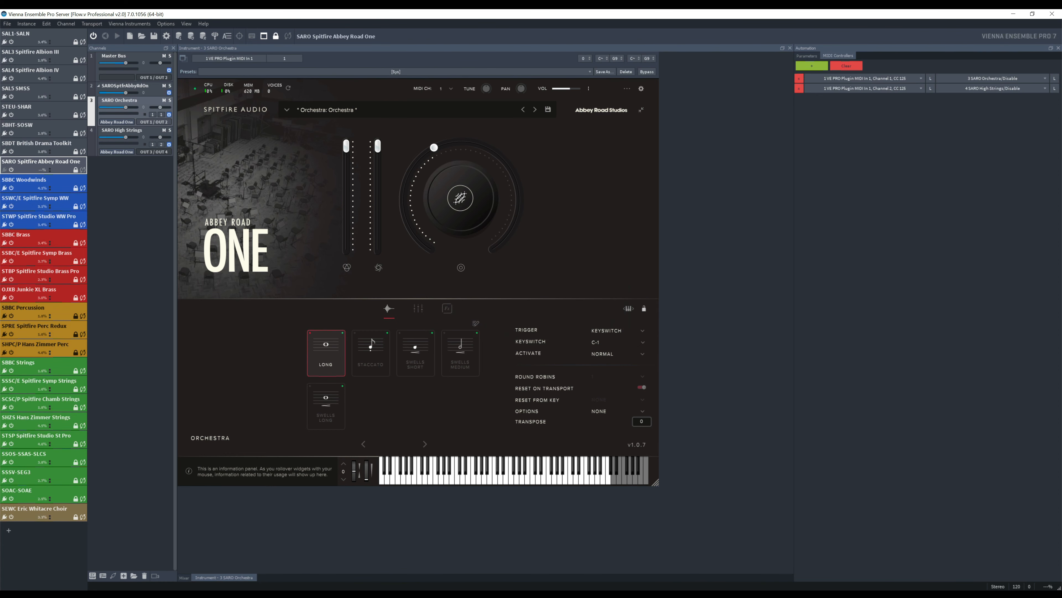
# - Switch to the Cubase project and bring up the Flow+ Open Stage Control window over its arrangement area
pyautogui.hotkey('alt', 'Tab')
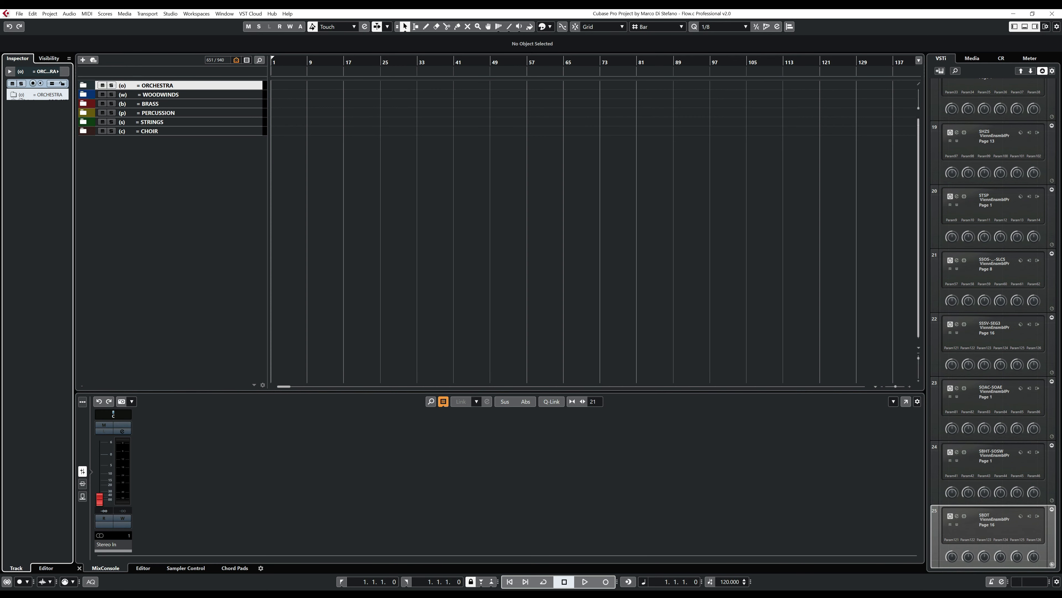
pyautogui.moveTo(255, 594)
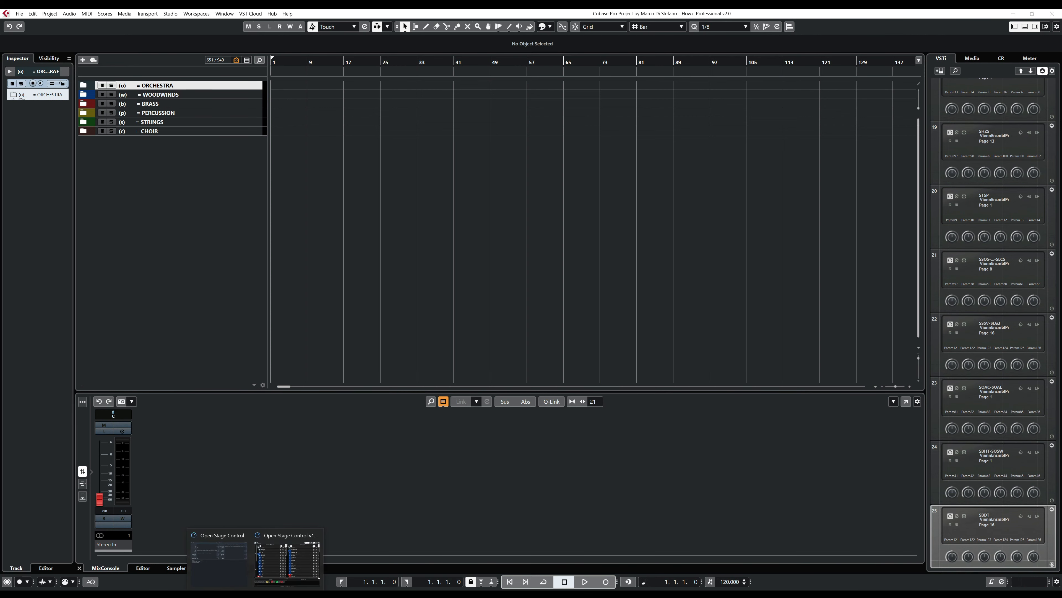
pyautogui.click(287, 559)
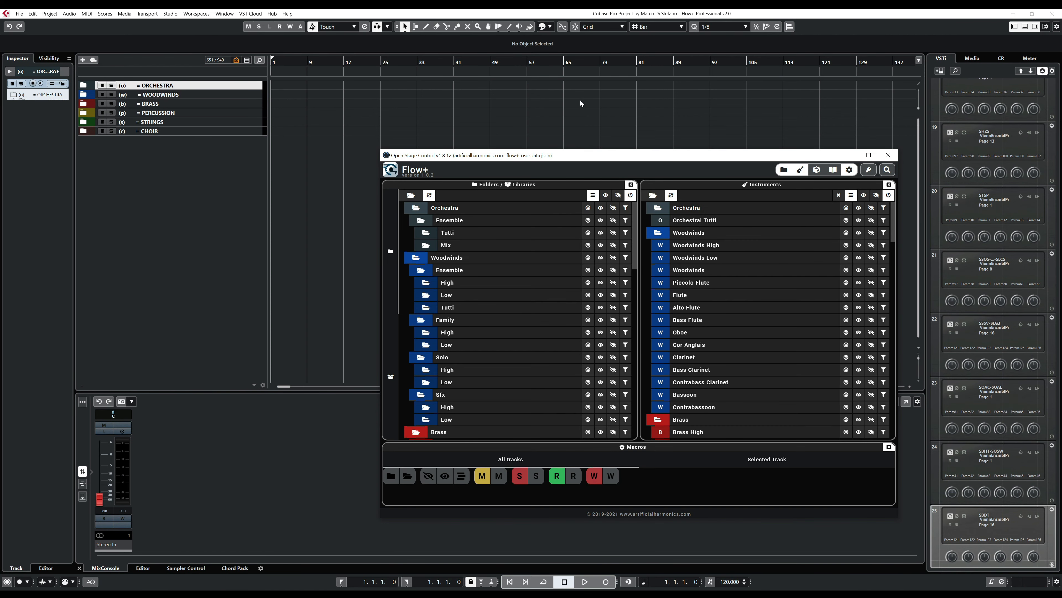
pyautogui.moveTo(563, 156); pyautogui.dragTo(551, 95)
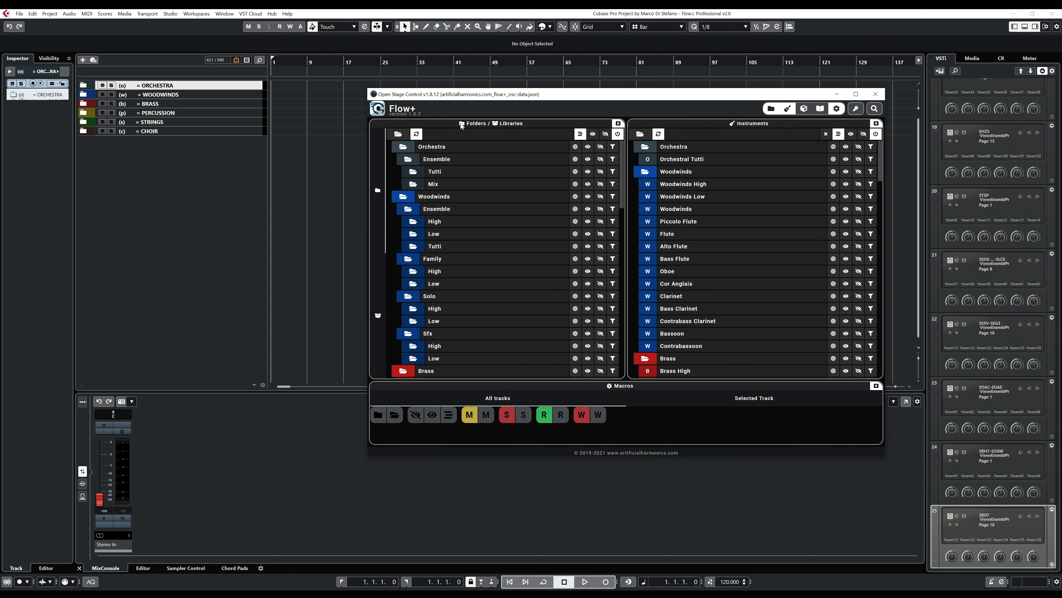
# - Use Flow+ to open the Orchestra folder down to Ensemble Tutti and show only that folder's tracks
pyautogui.click(404, 148)
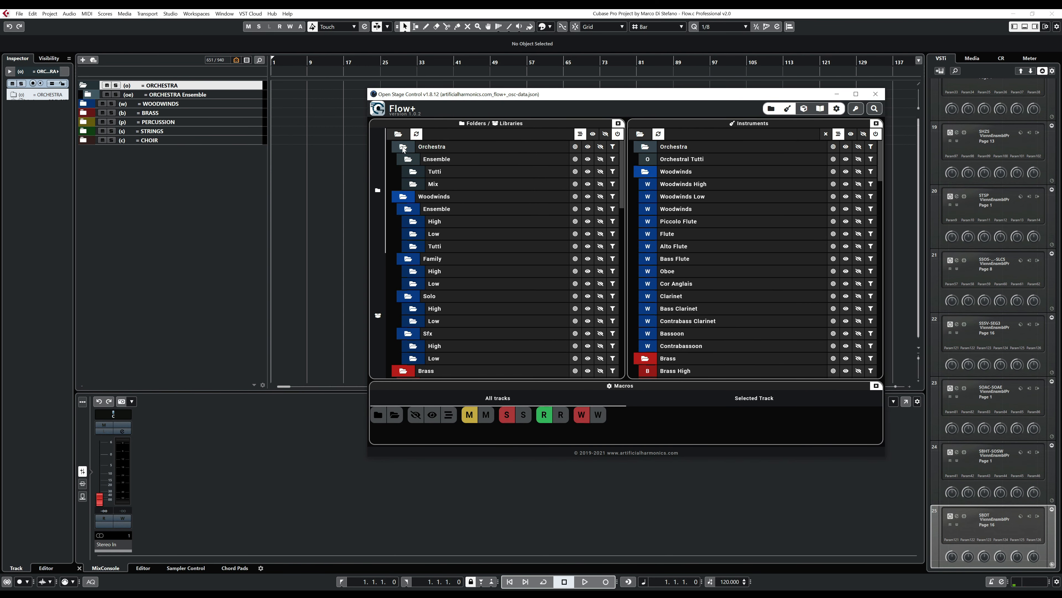
pyautogui.click(415, 174)
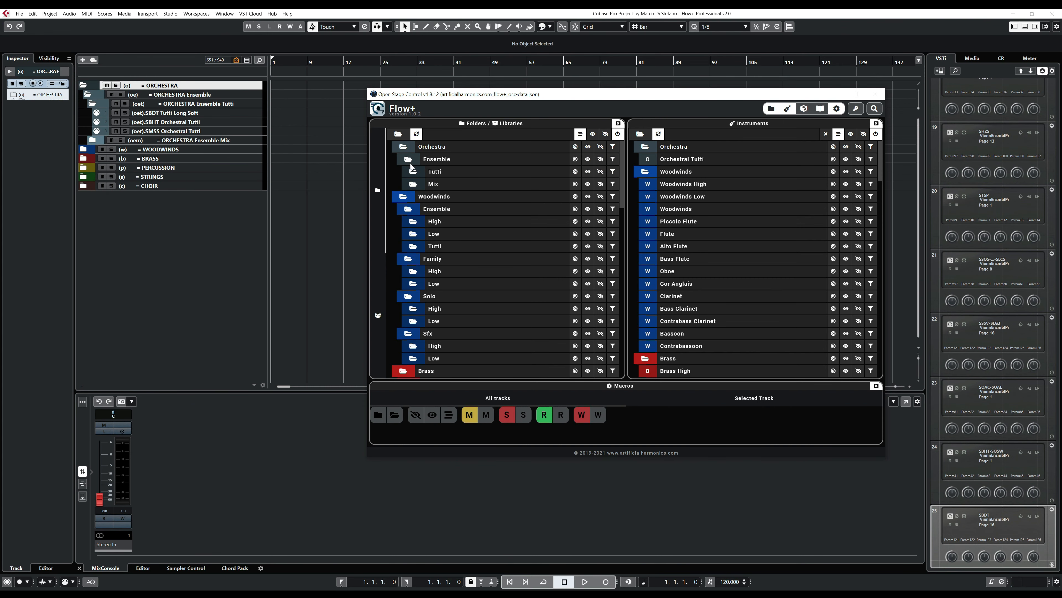
pyautogui.click(576, 172)
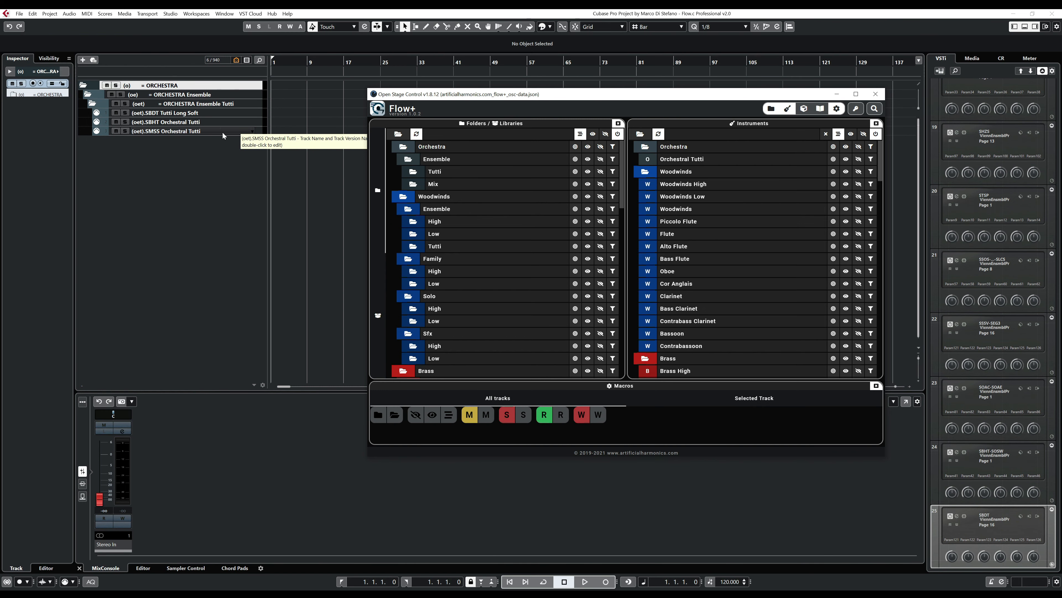
# - Duplicate the (oet).SMSS Orchestral Tutti track and rename the copy (oet).SARO Orchestra
pyautogui.rightClick(209, 129)
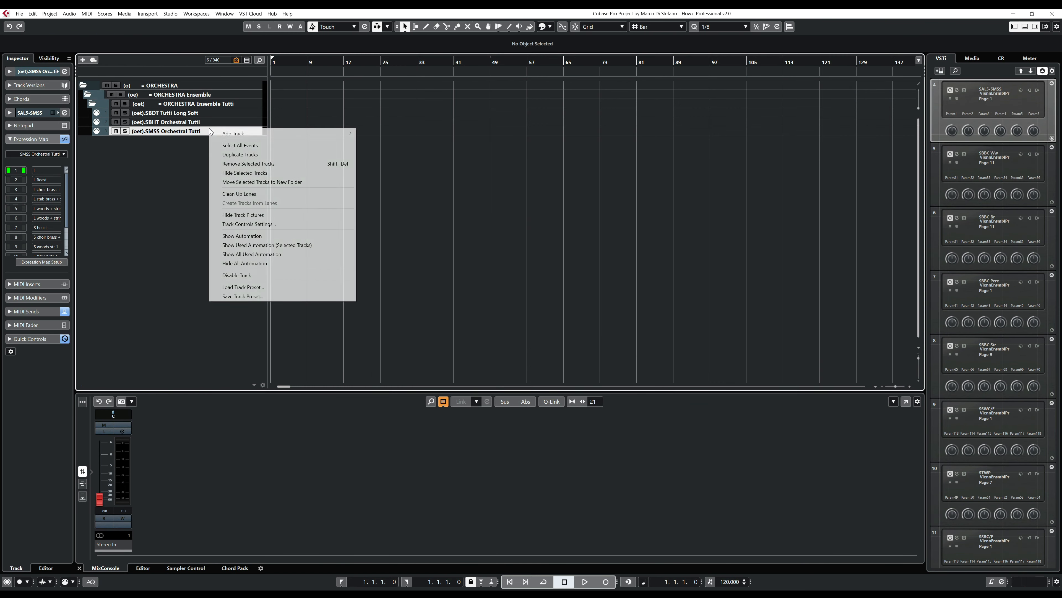
pyautogui.click(239, 155)
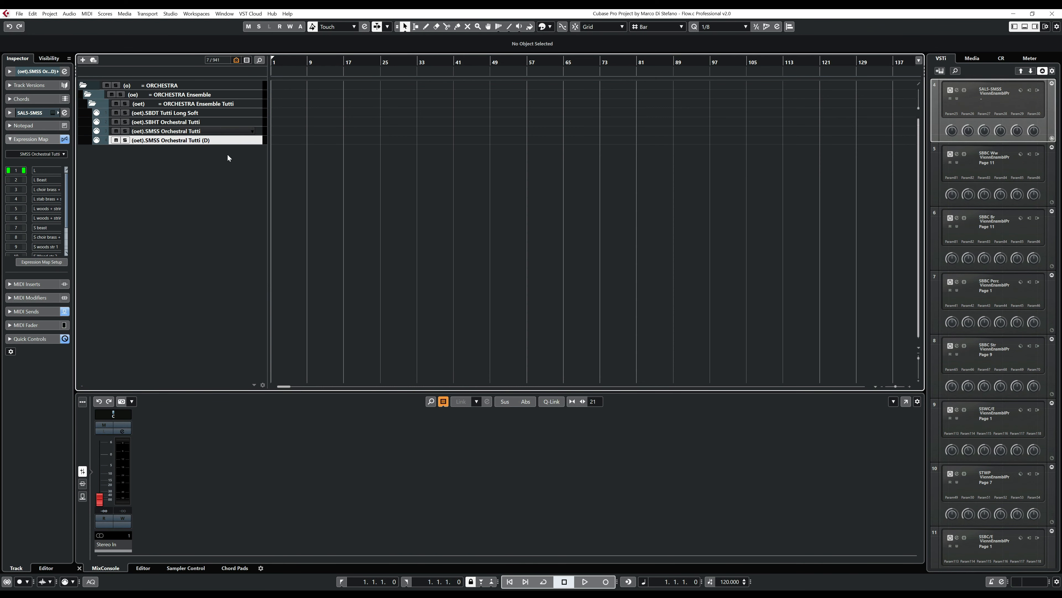
pyautogui.doubleClick(167, 141)
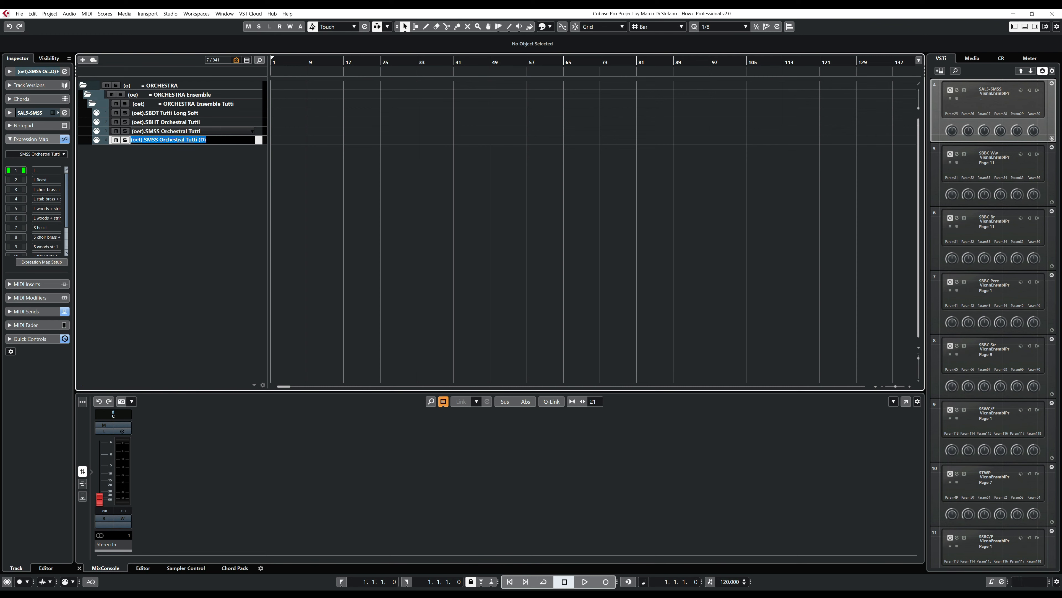
pyautogui.moveTo(146, 139); pyautogui.dragTo(155, 139)
pyautogui.write('ARO')
pyautogui.hotkey('shift', 'End')
pyautogui.press('End')
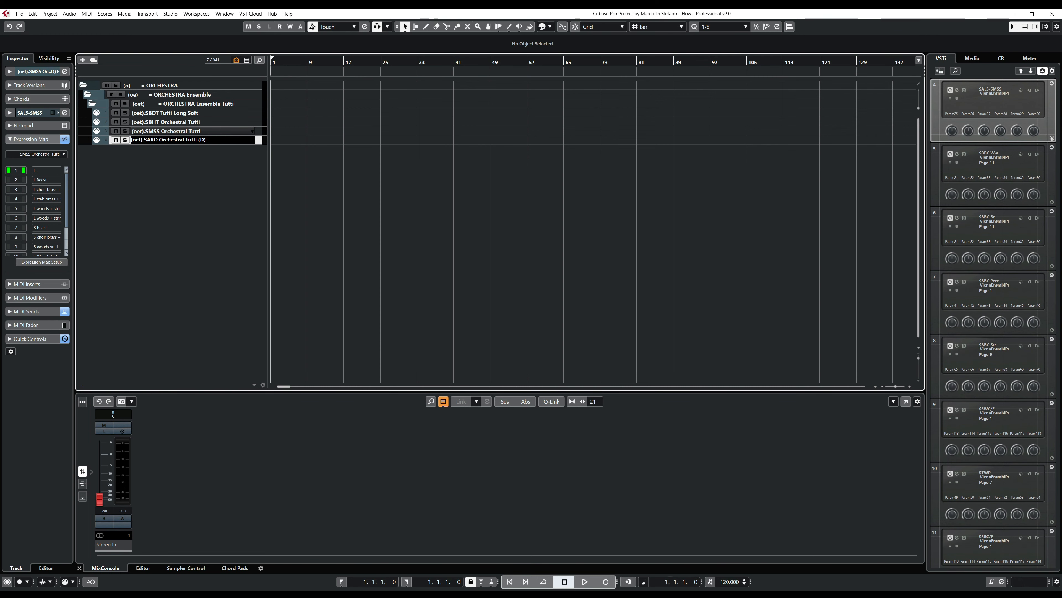
pyautogui.press('BackSpace')
pyautogui.press('BackSpace')
pyautogui.press('BackSpace')
pyautogui.press('Return')
# - Set the (oet).SARO Orchestra track's expression map to No Map and review the Transformer on its first MIDI send
pyautogui.click(41, 154)
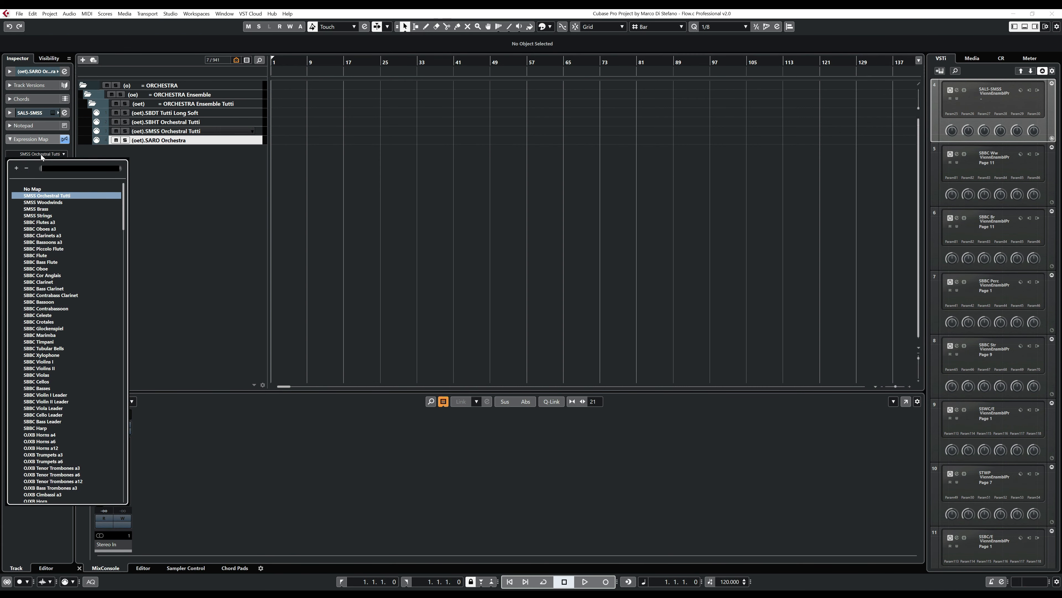
pyautogui.click(48, 188)
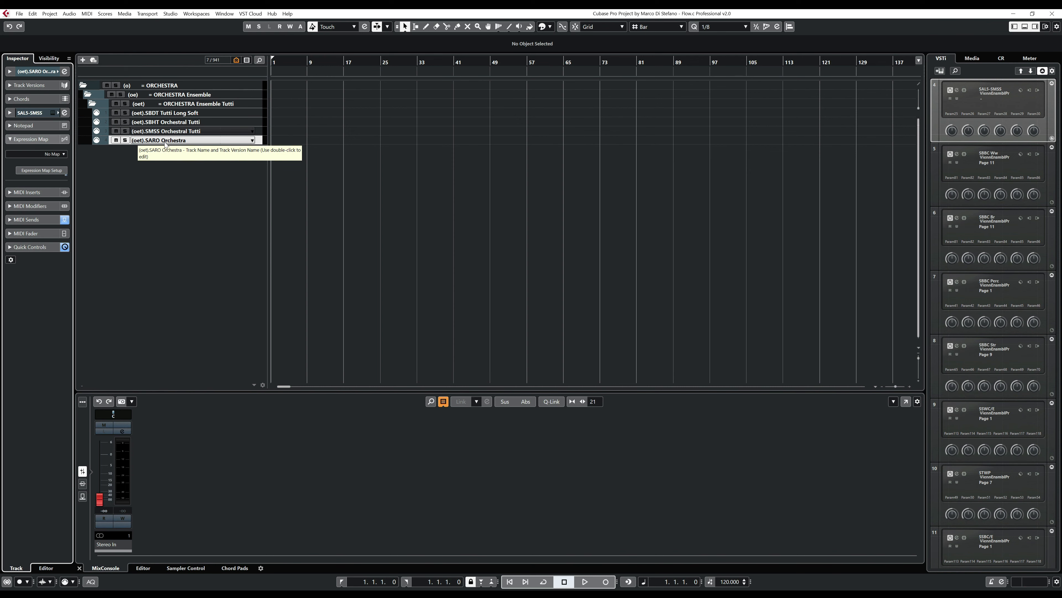
pyautogui.click(41, 220)
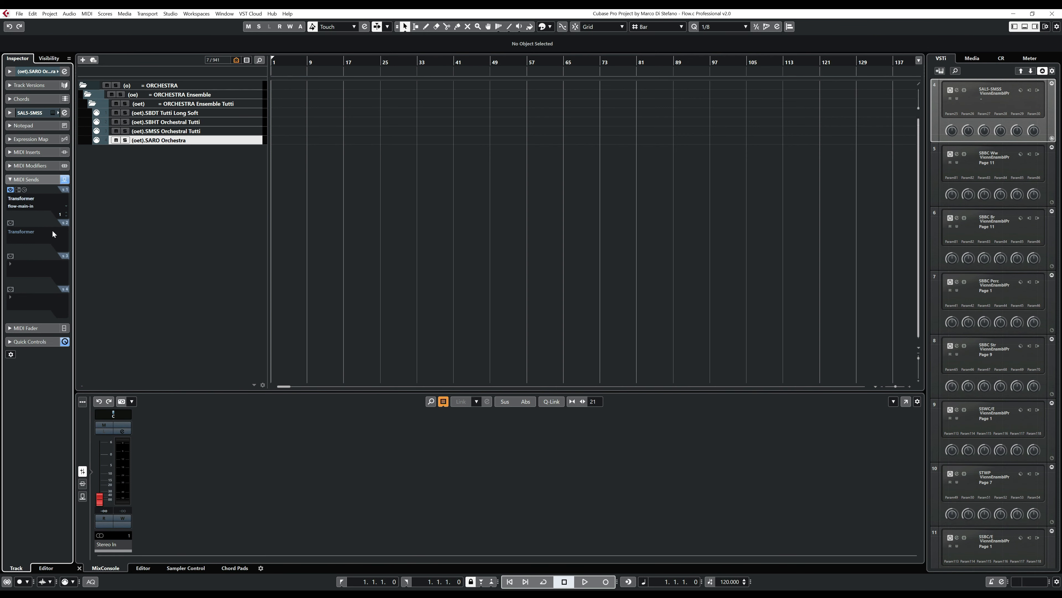
pyautogui.click(24, 191)
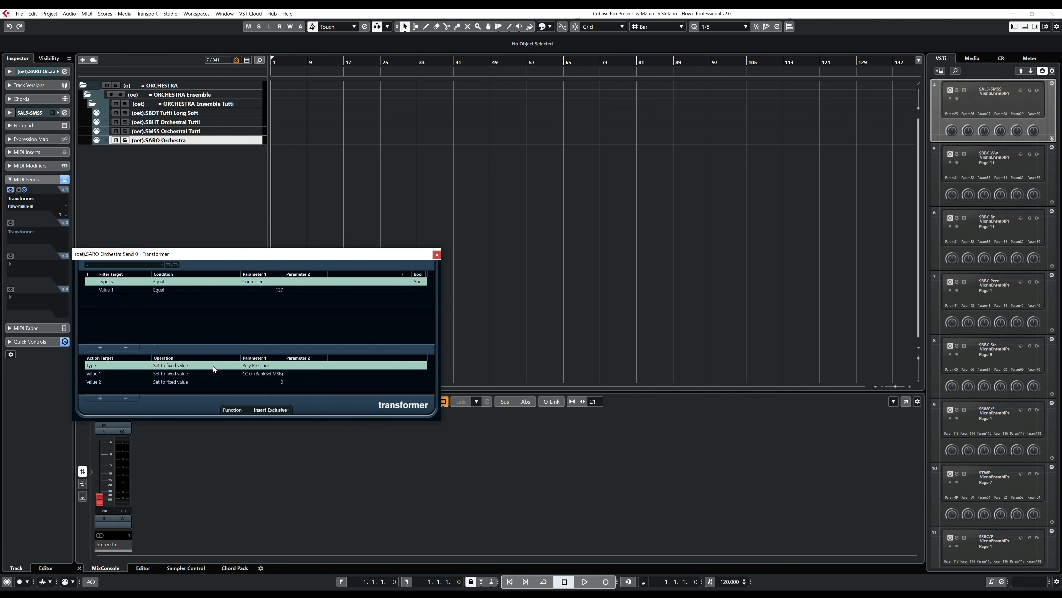
pyautogui.click(436, 254)
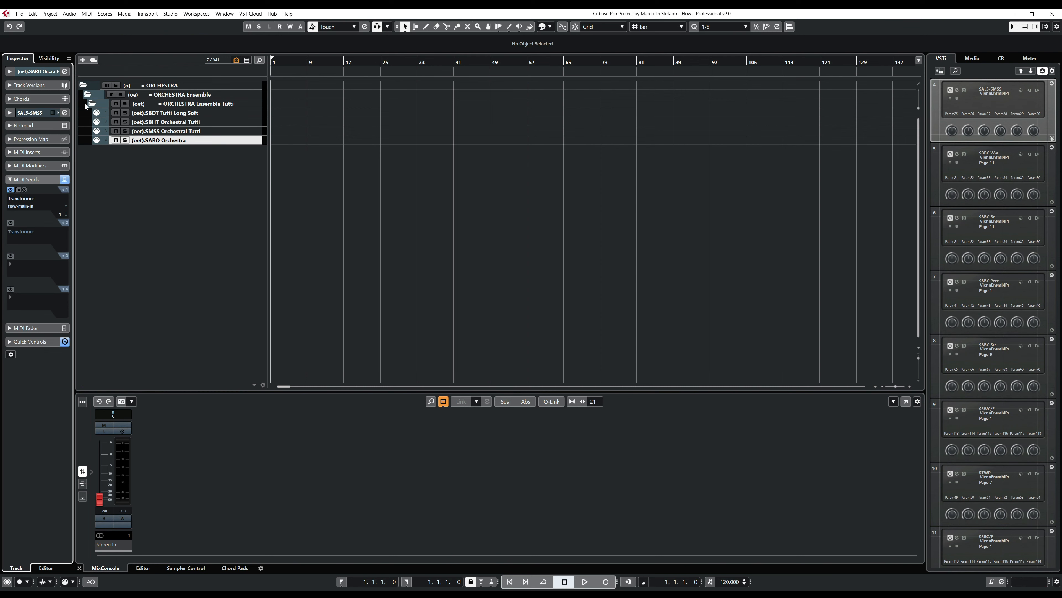
# - Show the SARO Orchestra track's routing settings, hide the rack instruments' quick controls, and add a new Vienna Ensemble Pro rack instrument
pyautogui.click(46, 72)
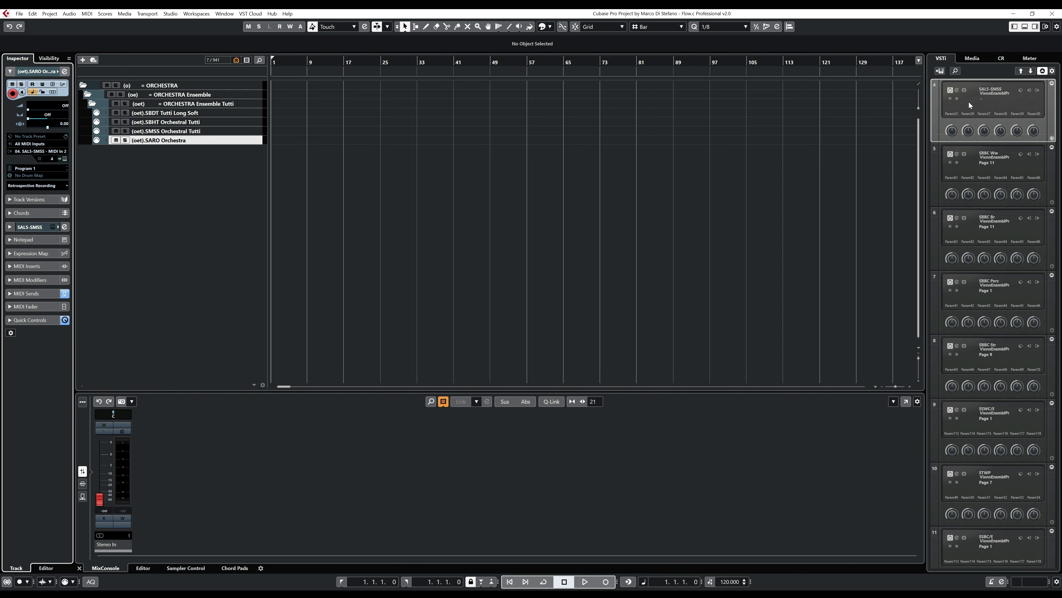
pyautogui.click(1042, 72)
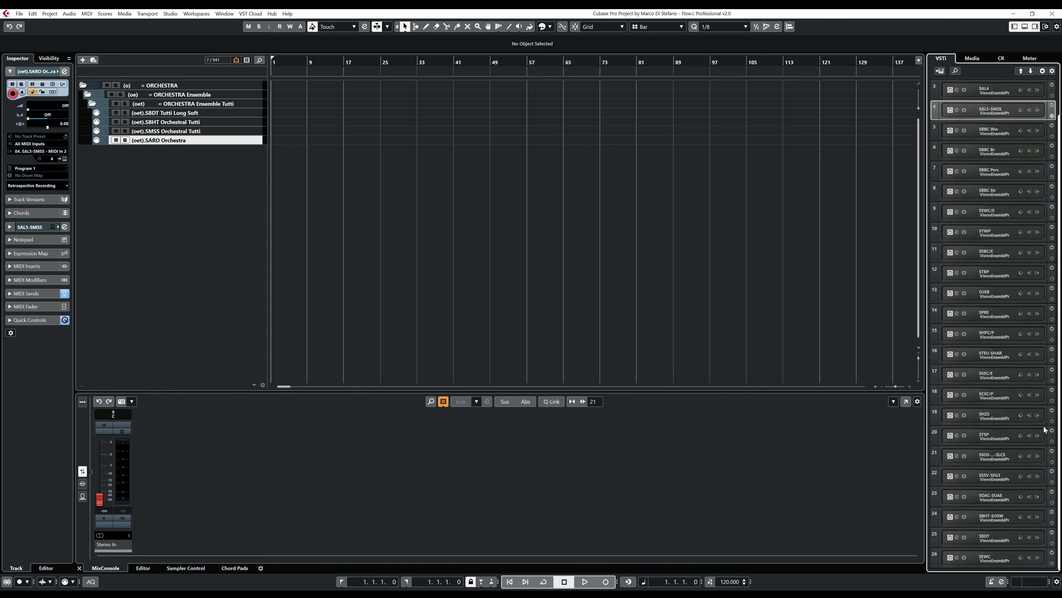
pyautogui.rightClick(996, 566)
pyautogui.rightClick(985, 569)
pyautogui.click(980, 568)
pyautogui.click(940, 71)
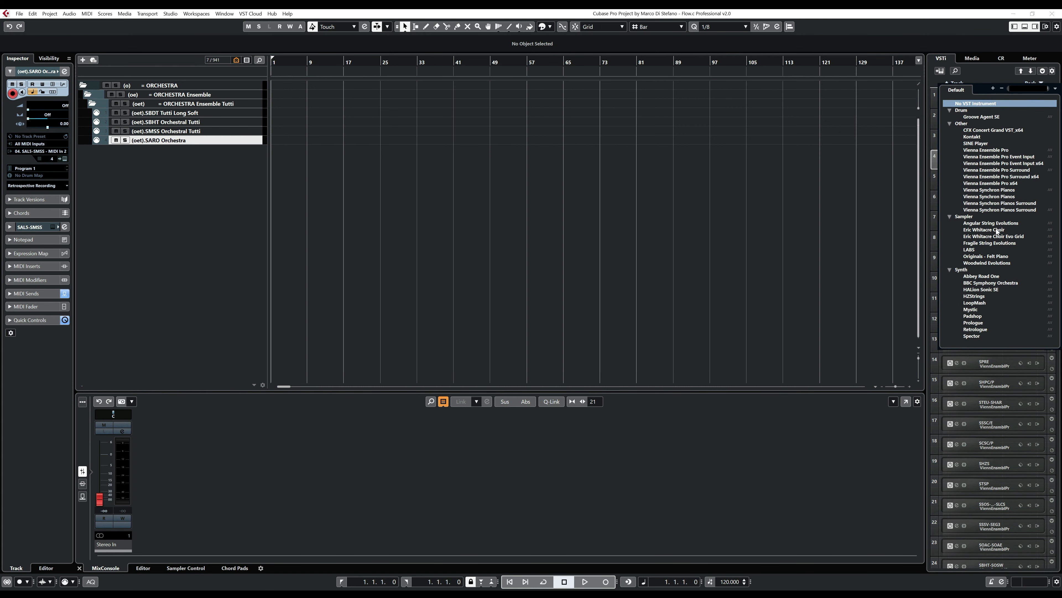
pyautogui.click(998, 151)
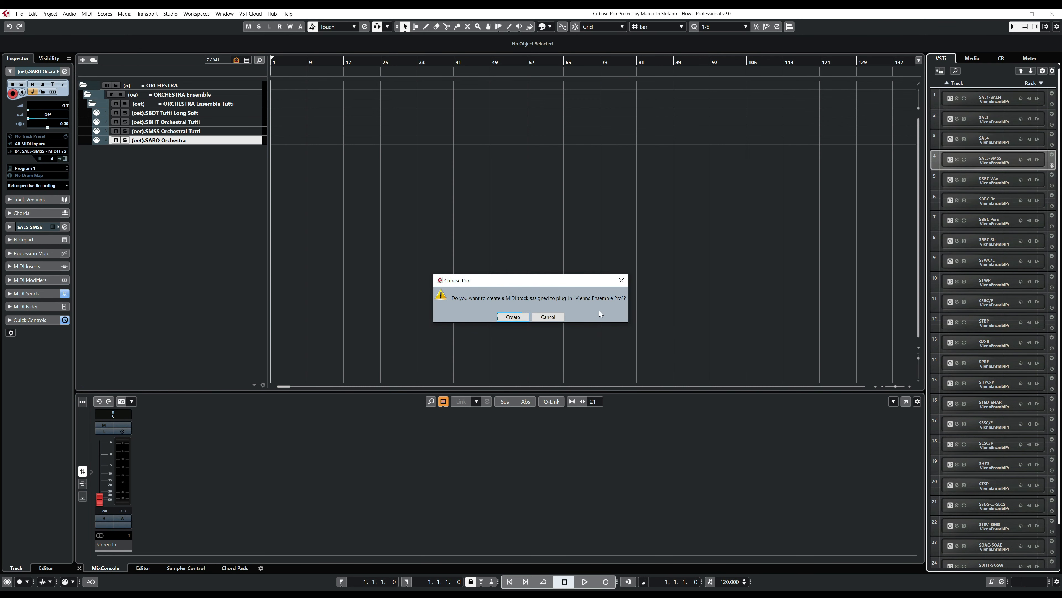
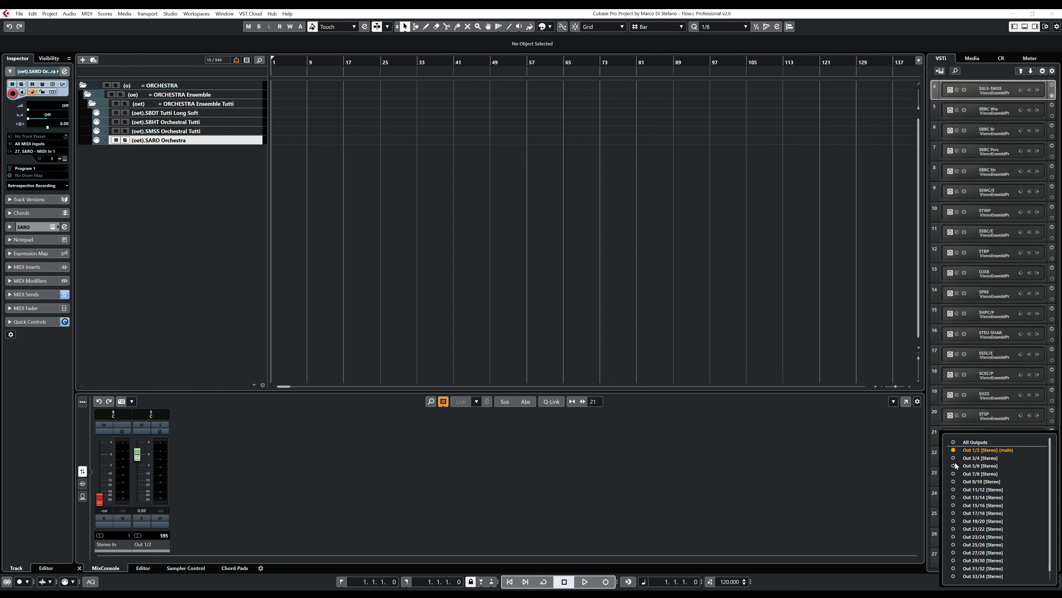
# - Activate the additional Out 3/4 stereo output for the SARO rack instrument
pyautogui.press('Down')
pyautogui.press('Return')
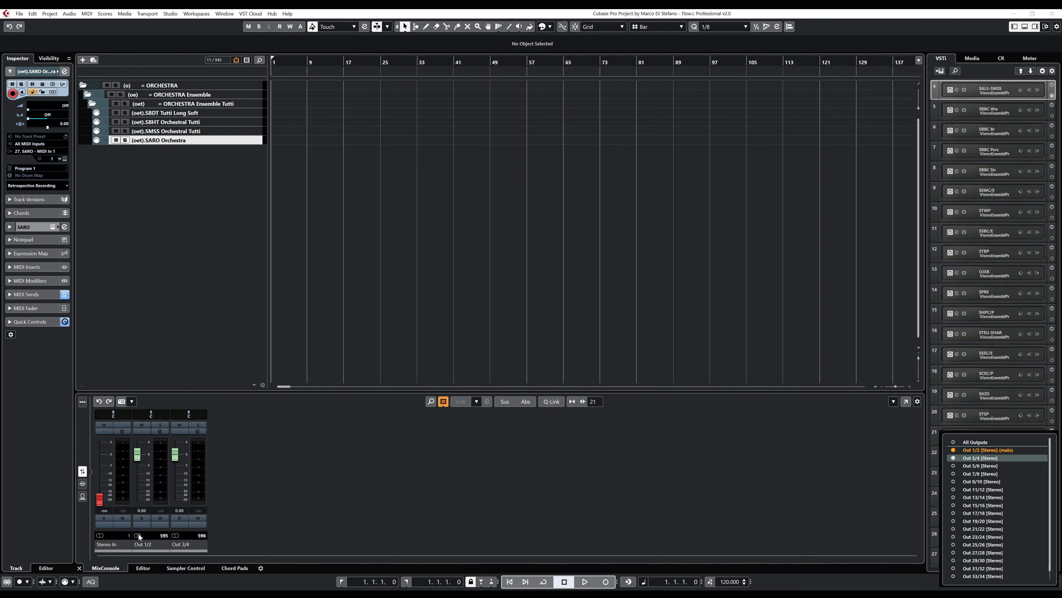
pyautogui.click(300, 468)
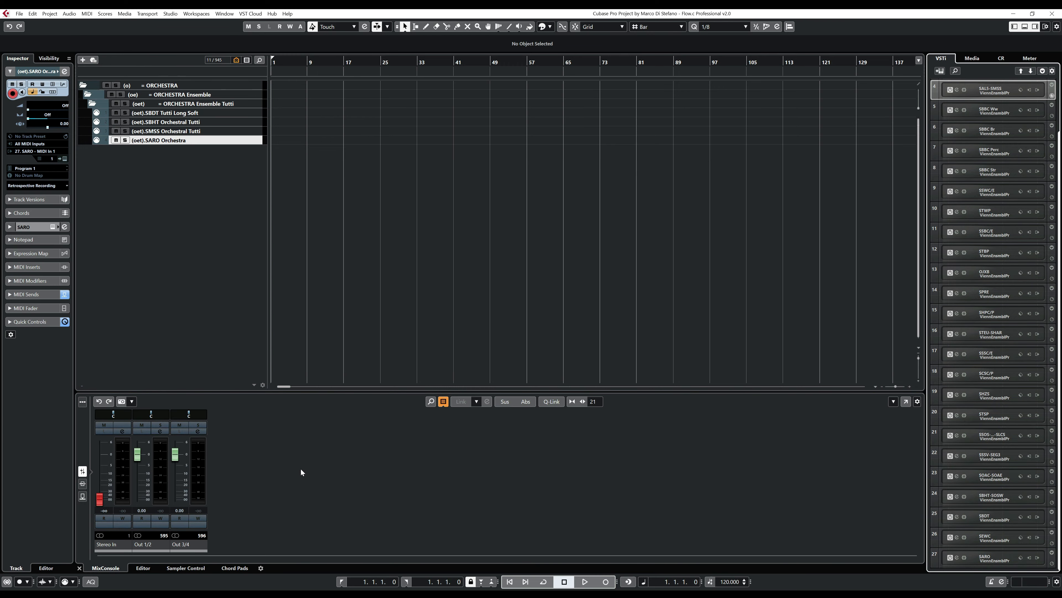
# - Open the full MixConsole and hide the SAL1, group and FX channels, leaving the SARO outputs shown beside the stereo input and output
pyautogui.press('F3')
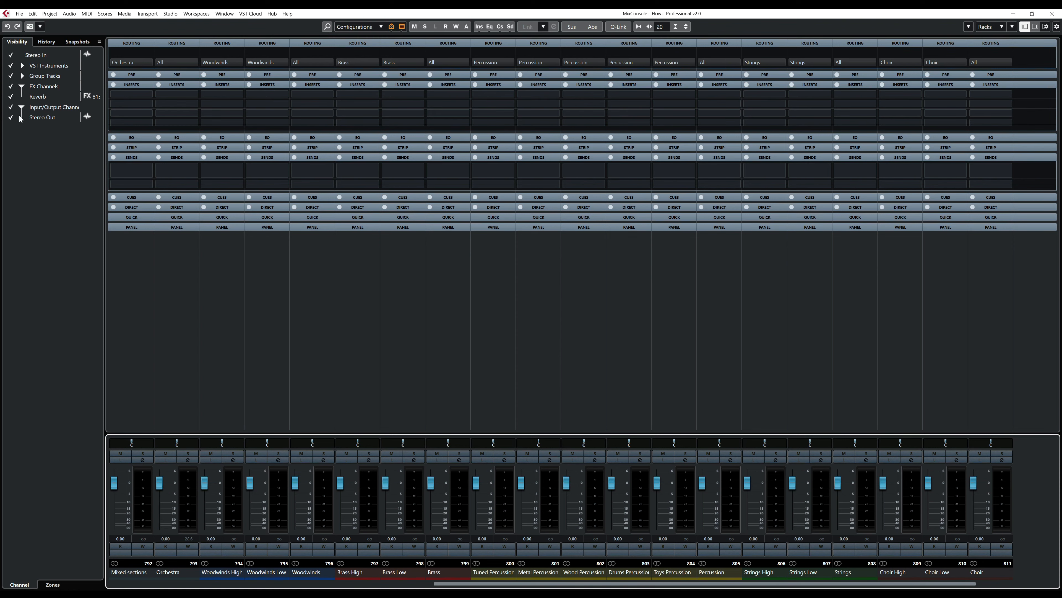
pyautogui.click(22, 65)
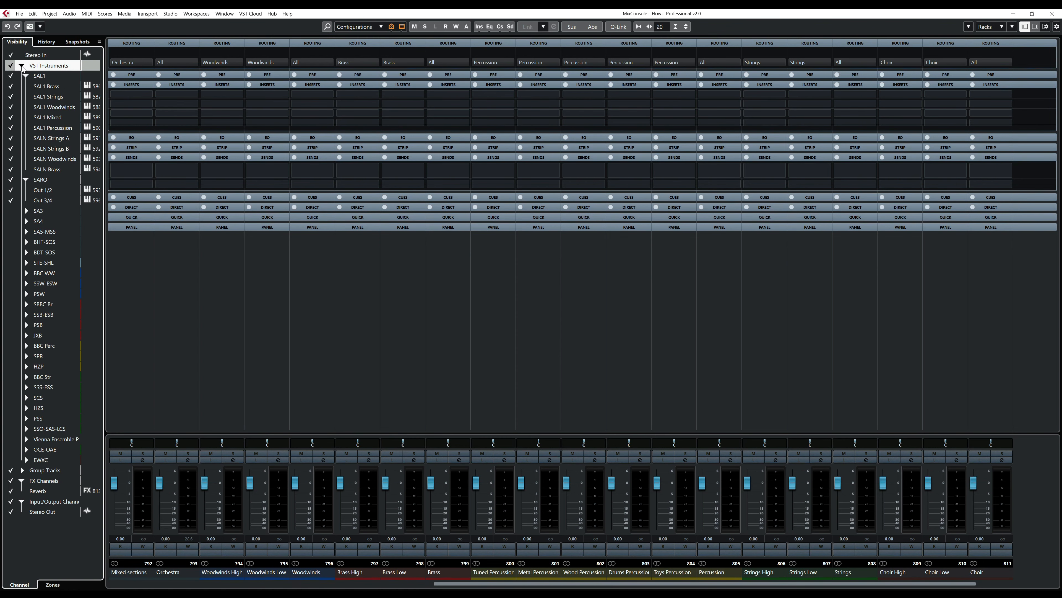
pyautogui.click(25, 75)
pyautogui.click(25, 86)
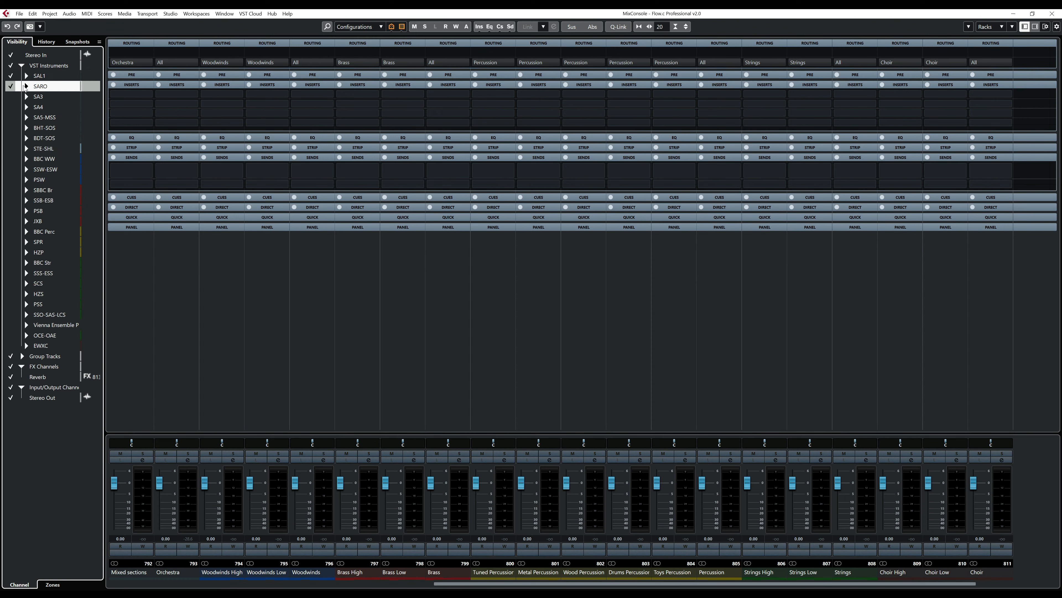
pyautogui.click(11, 76)
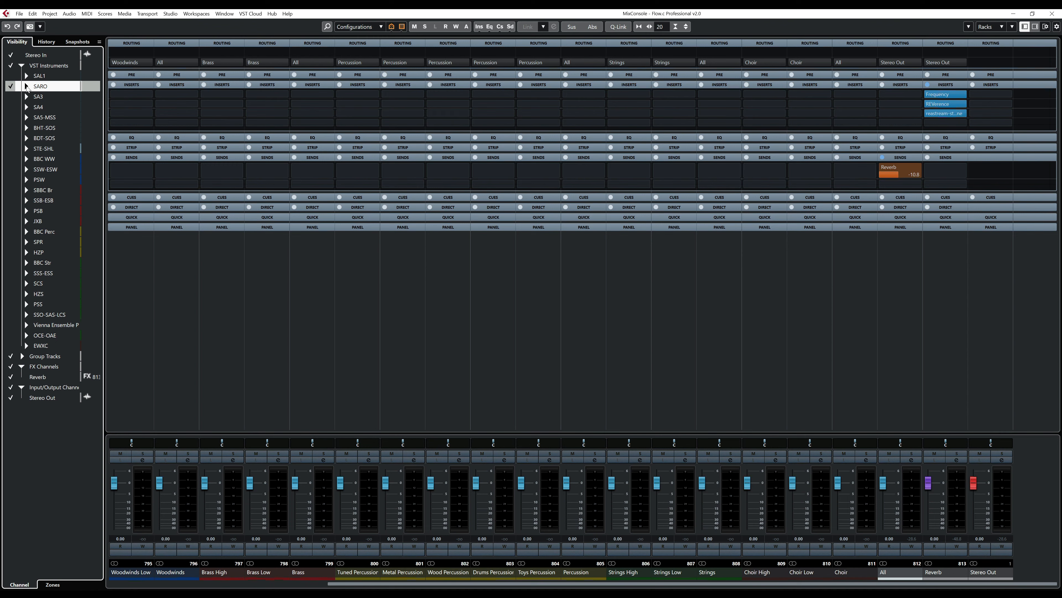
pyautogui.click(26, 86)
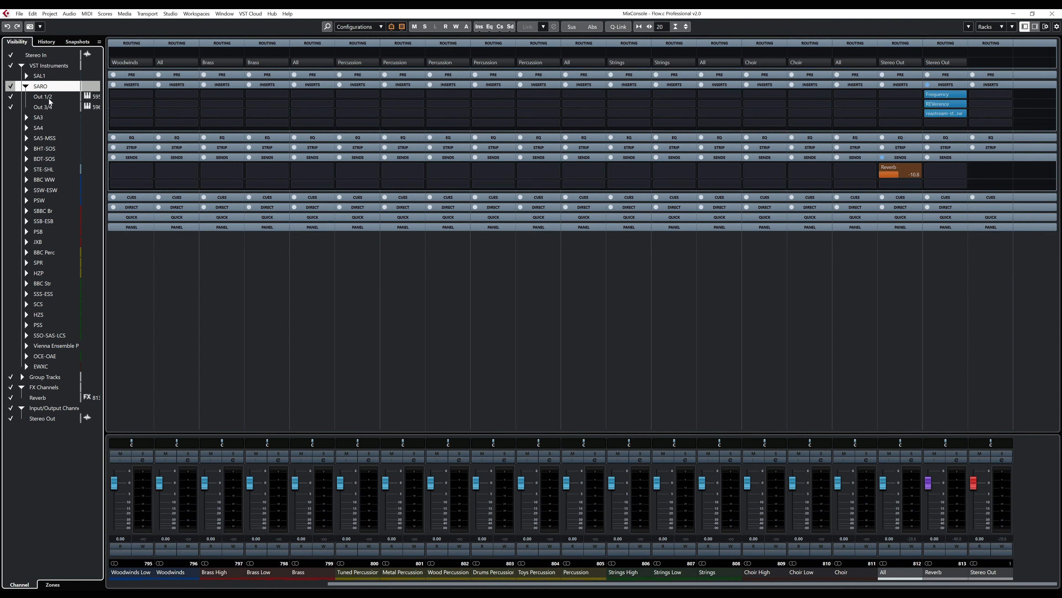
pyautogui.click(49, 98)
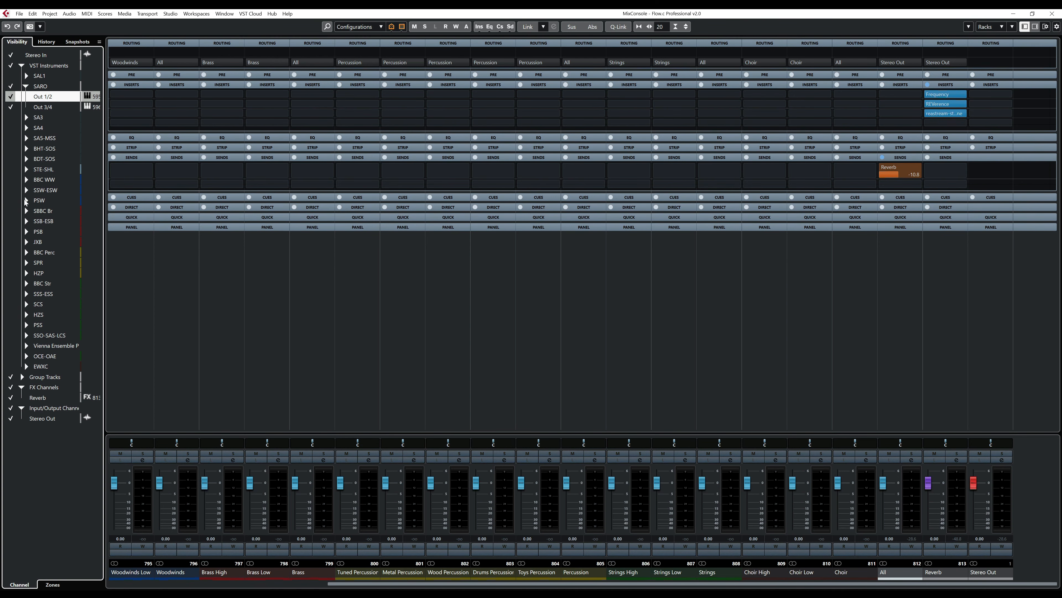
pyautogui.click(10, 378)
pyautogui.click(11, 388)
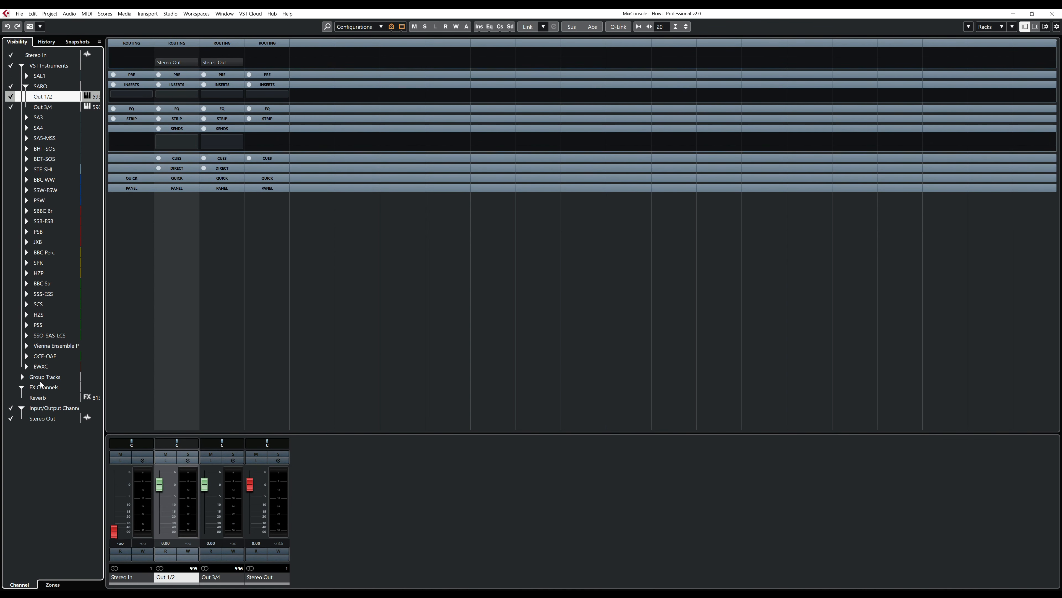
# - Rename the Out 1/2 channel SARO Orchestra and the Out 3/4 channel SARO String High
pyautogui.click(177, 581)
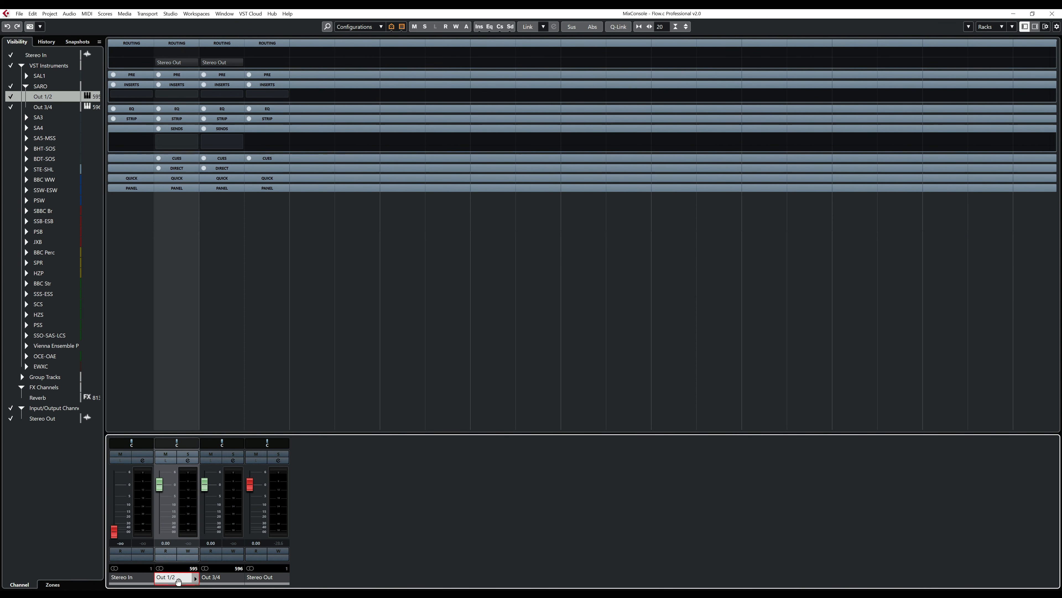
pyautogui.doubleClick(178, 581)
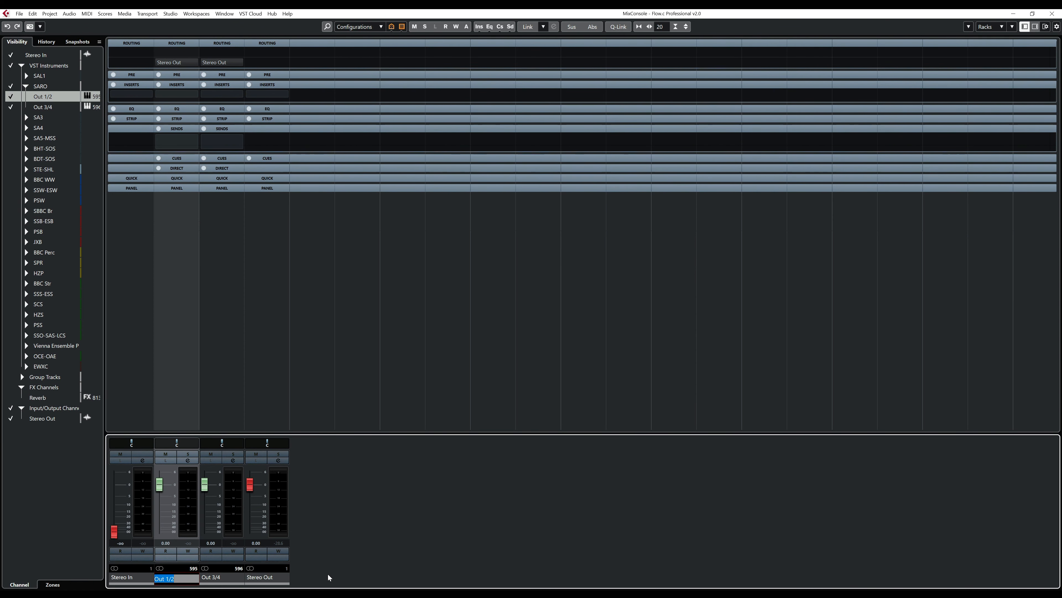
pyautogui.write('O Orchestra')
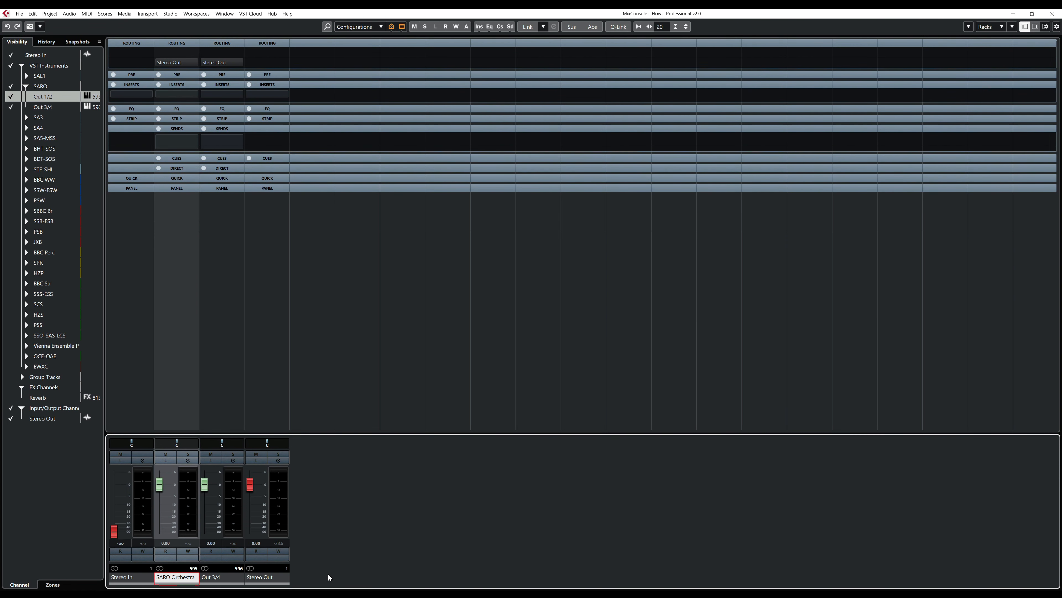
pyautogui.press('Tab')
pyautogui.write('SA')
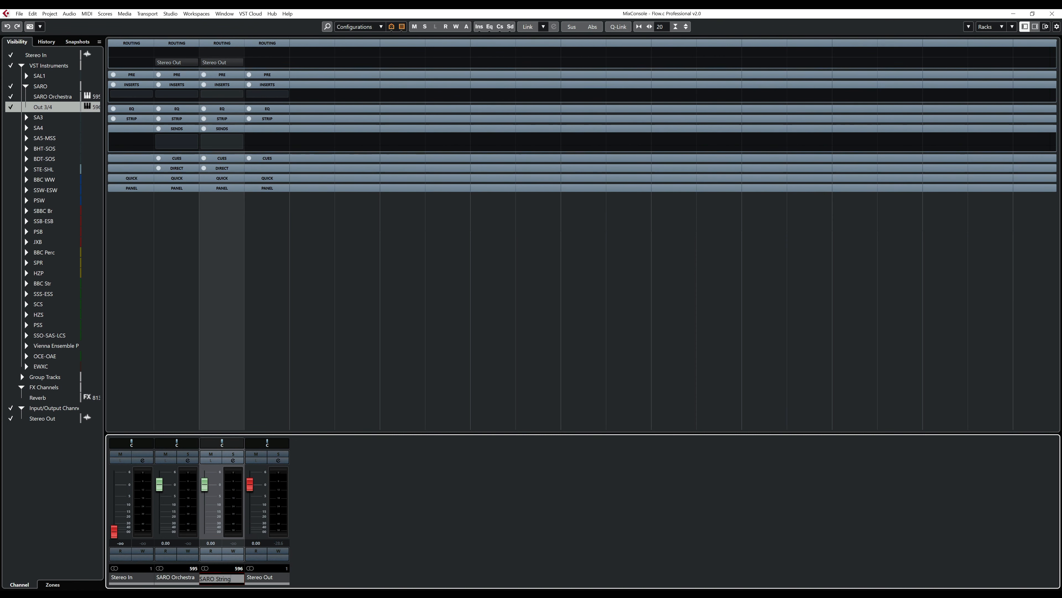
pyautogui.write('RO String High')
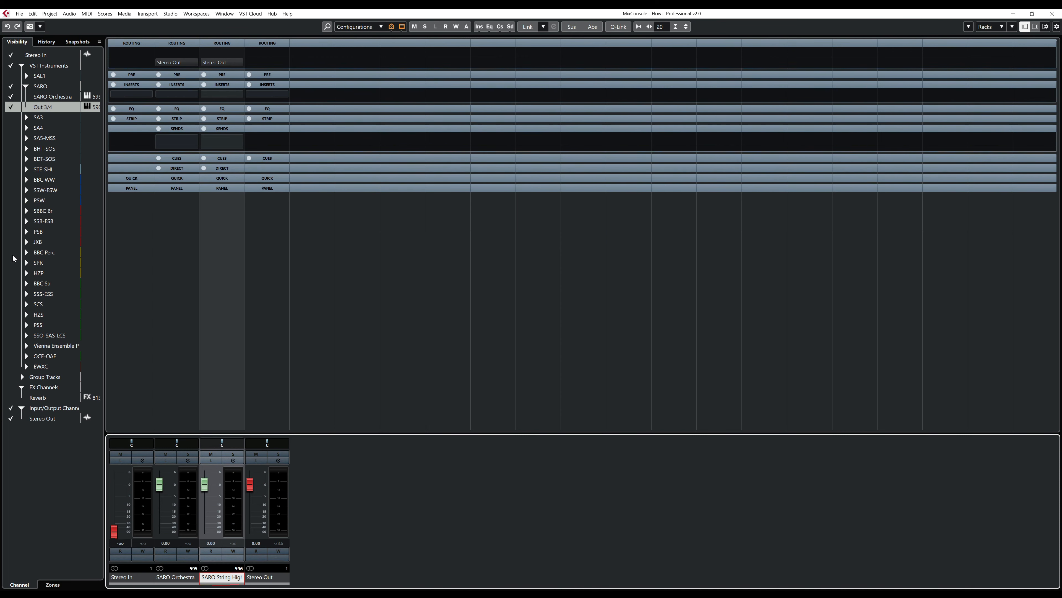
# - Show the group channels again and route the SARO Orchestra channel's output to the Orchestra group
pyautogui.click(17, 380)
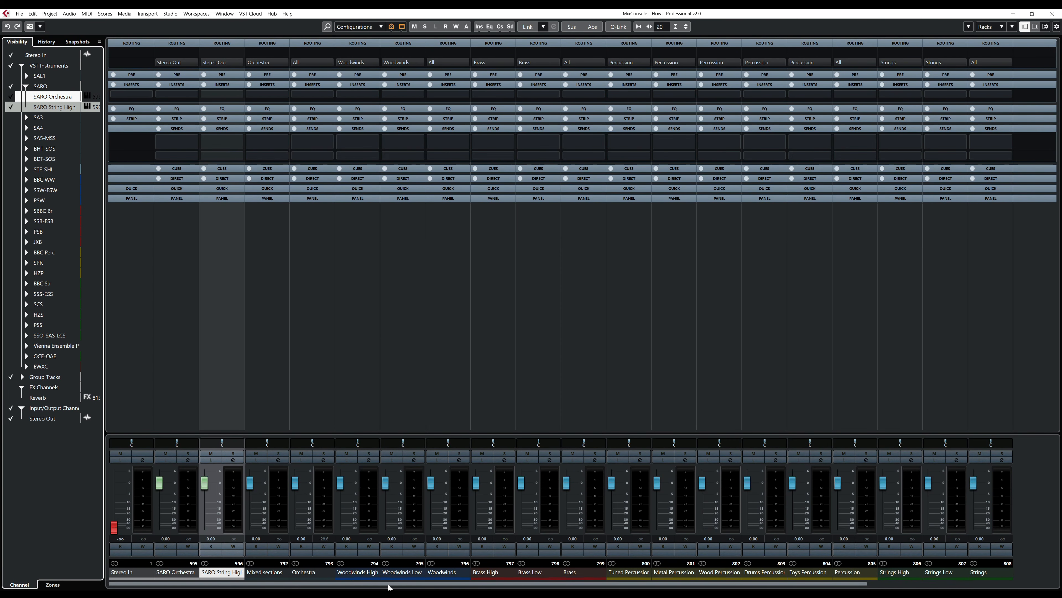
pyautogui.moveTo(388, 584); pyautogui.dragTo(512, 585)
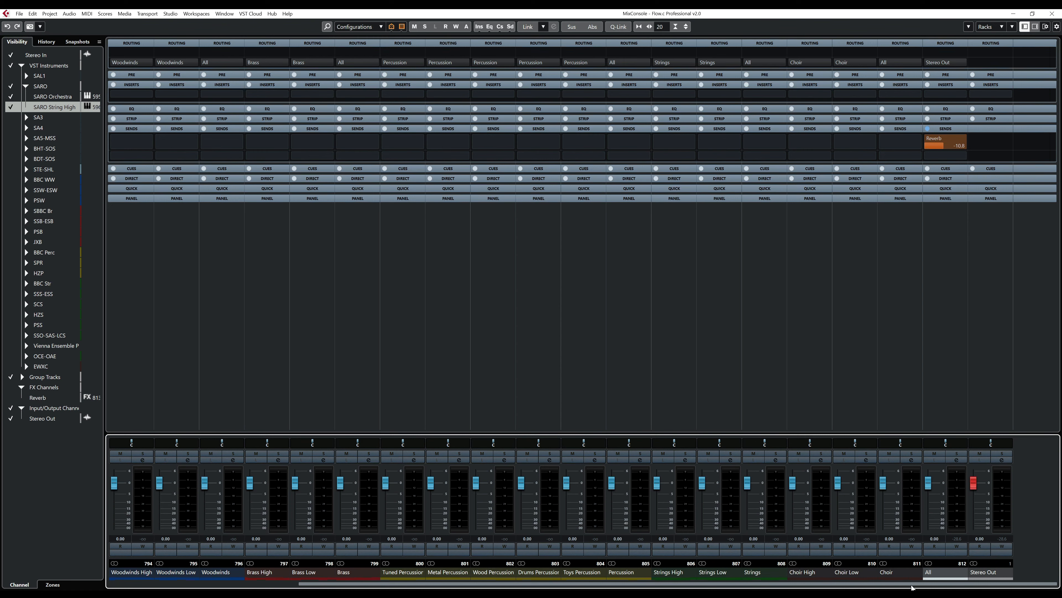
pyautogui.moveTo(907, 584); pyautogui.dragTo(554, 584)
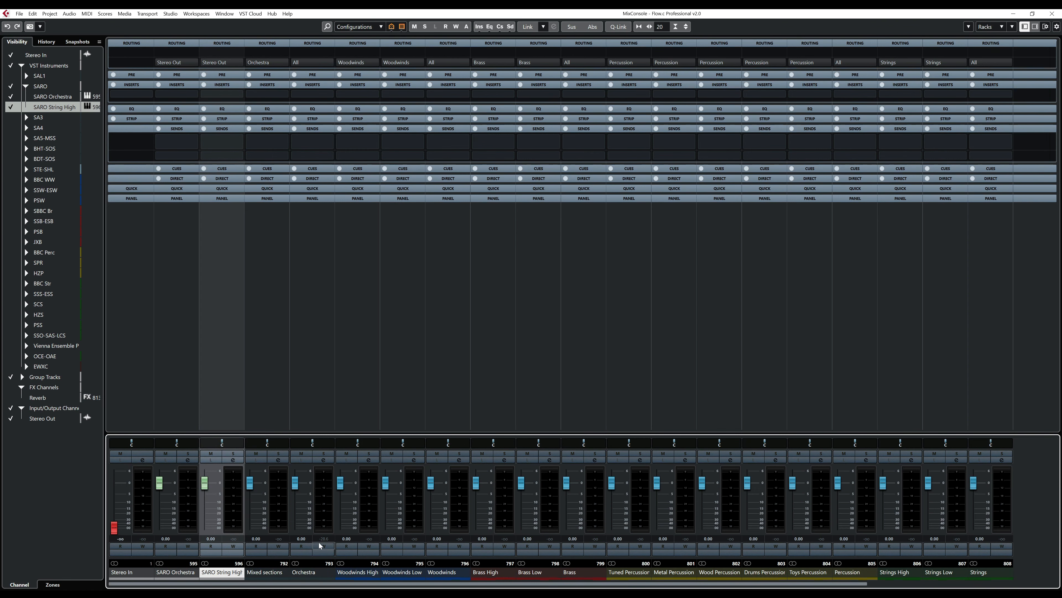
pyautogui.click(175, 576)
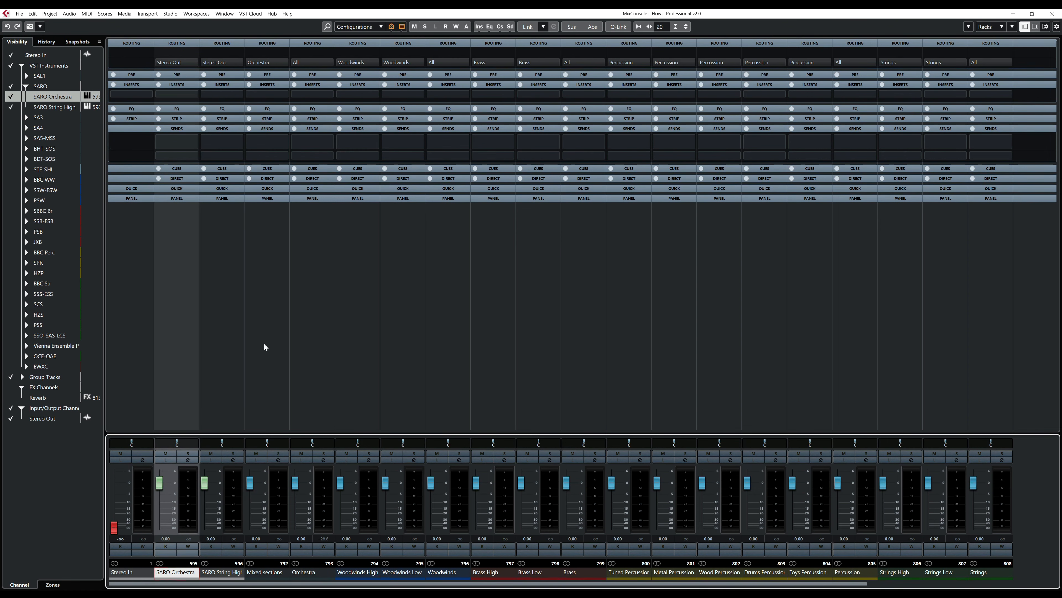
pyautogui.click(193, 64)
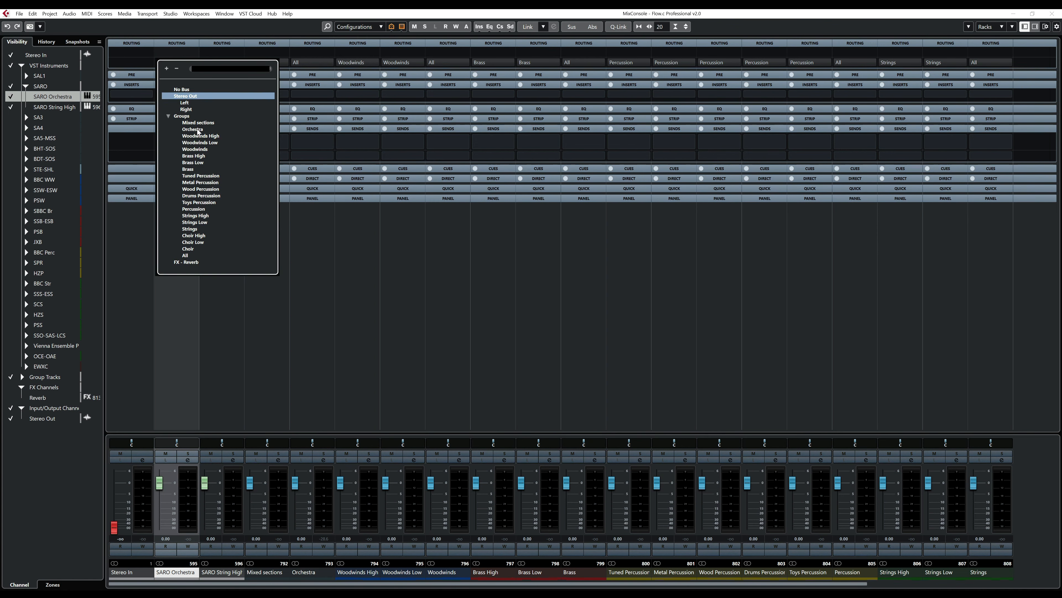
pyautogui.click(187, 95)
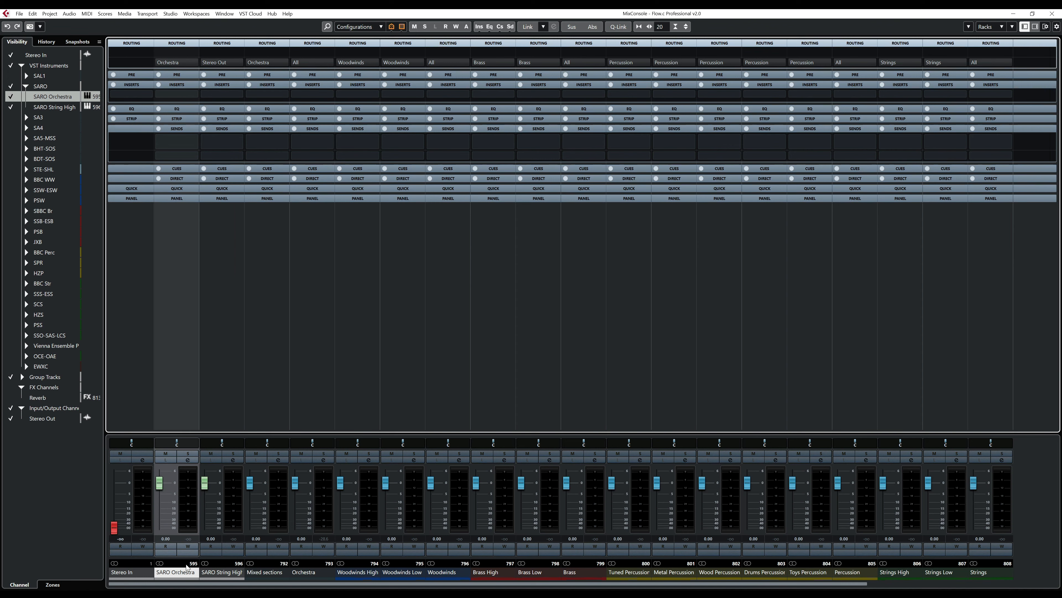
# - Route the SARO String High channel's output to the Strings High group
pyautogui.click(222, 574)
pyautogui.click(239, 60)
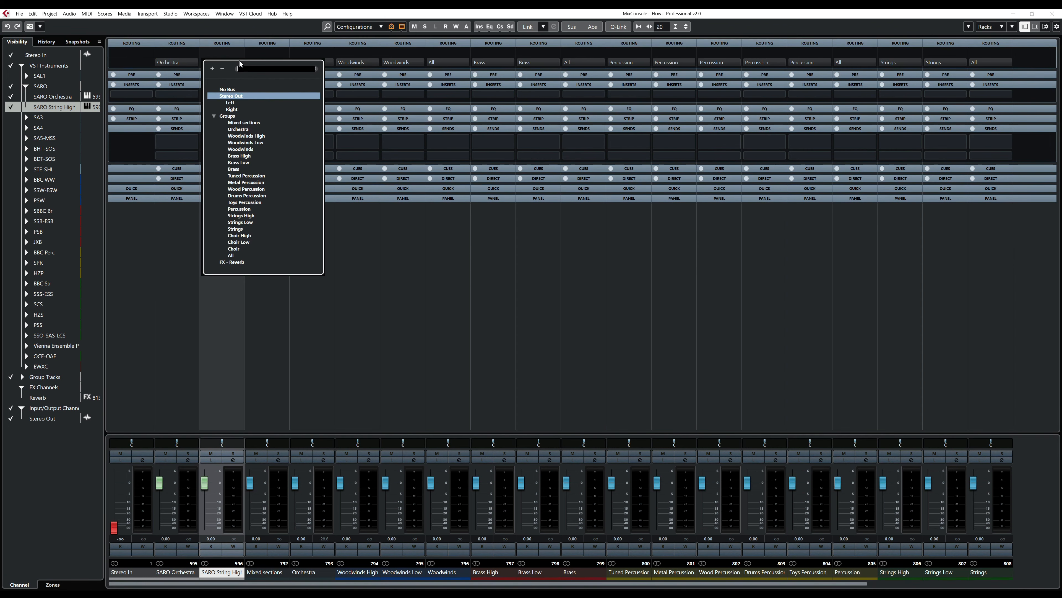
pyautogui.click(250, 215)
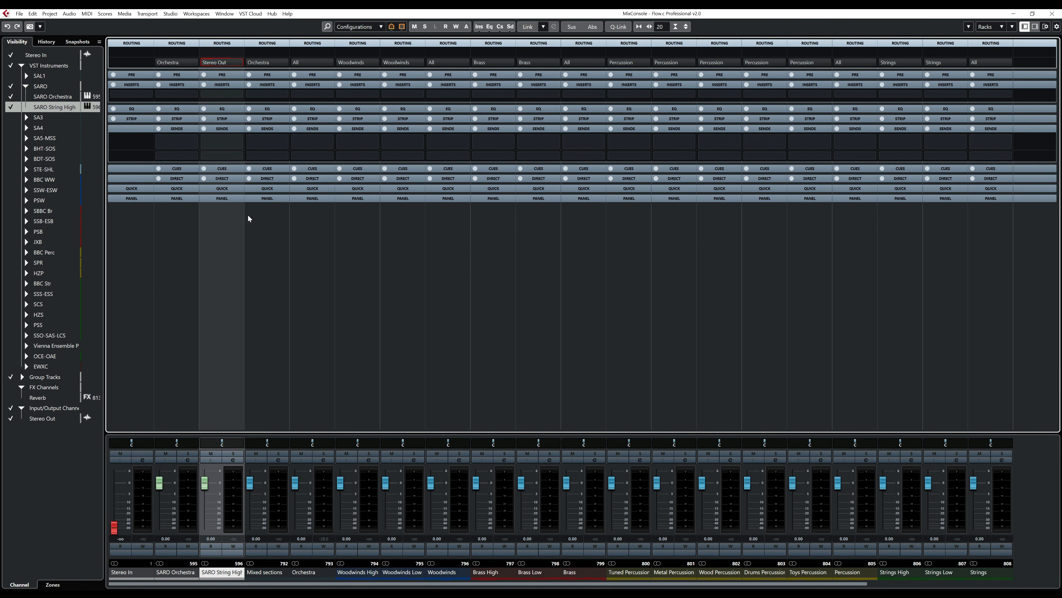
# - Expand the group tracks, examine the output routing of the Strings High, Strings and All groups, and close the MixConsole
pyautogui.click(23, 377)
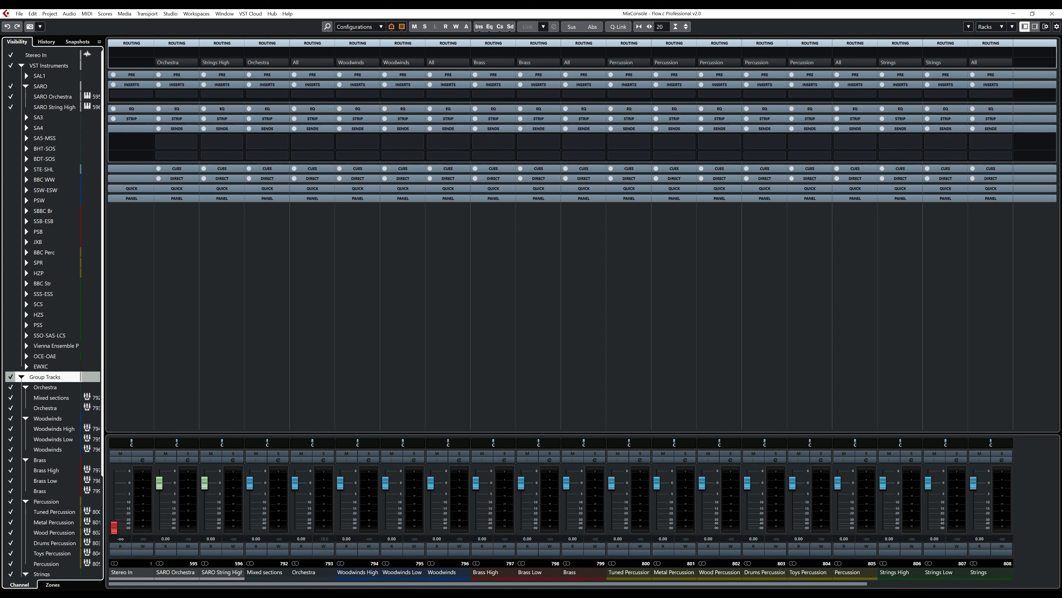
pyautogui.hscroll(5, 606, 587)
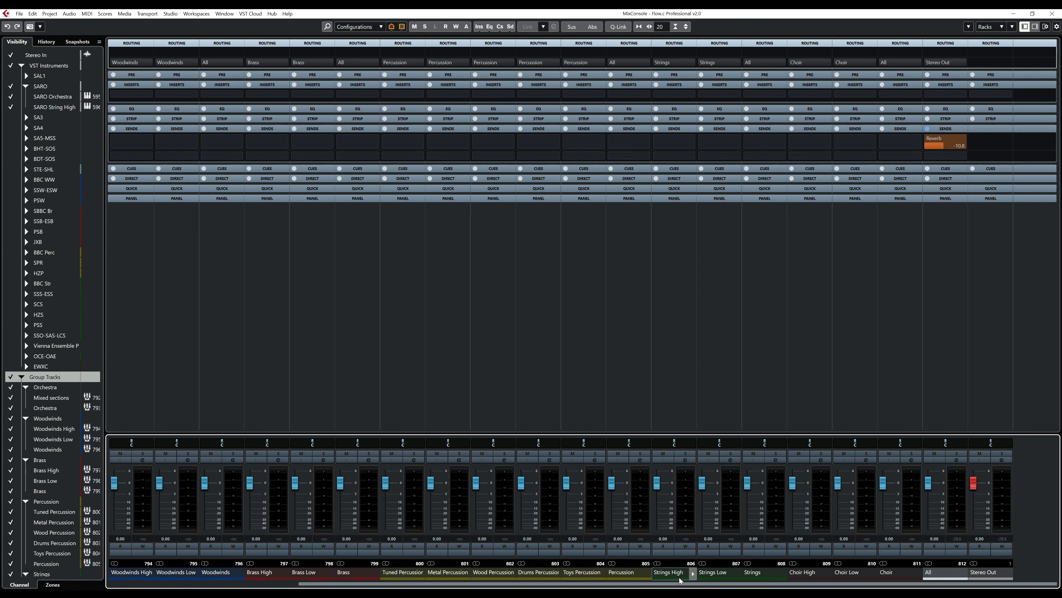
pyautogui.click(670, 571)
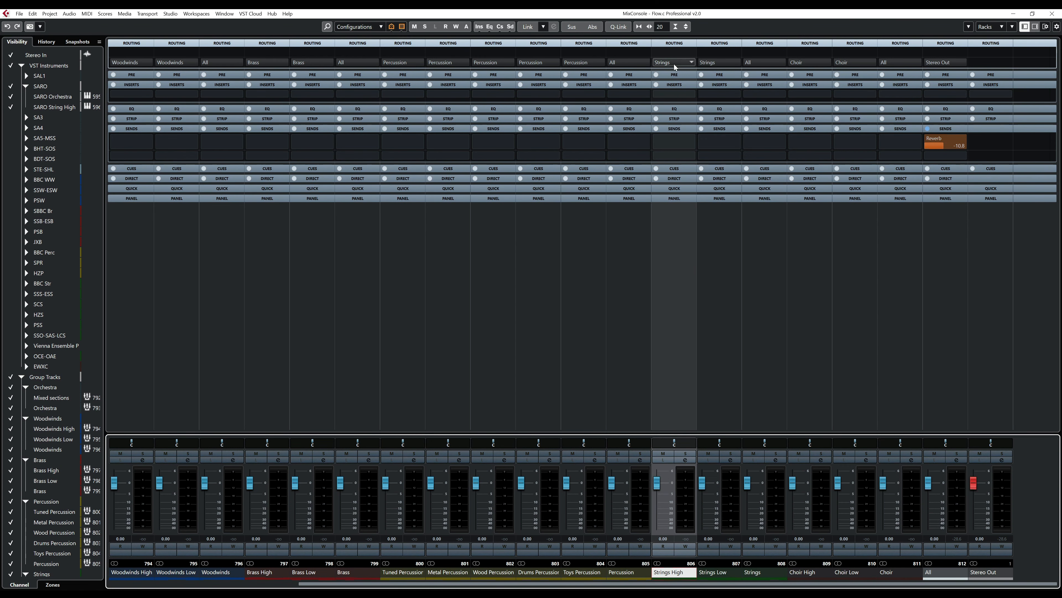
pyautogui.click(760, 43)
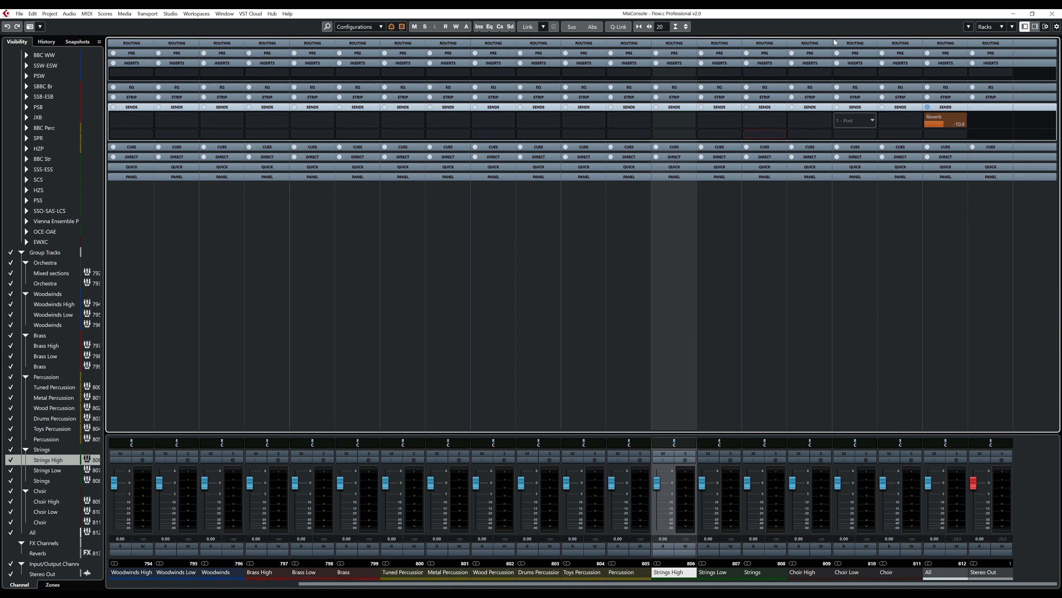
pyautogui.click(765, 44)
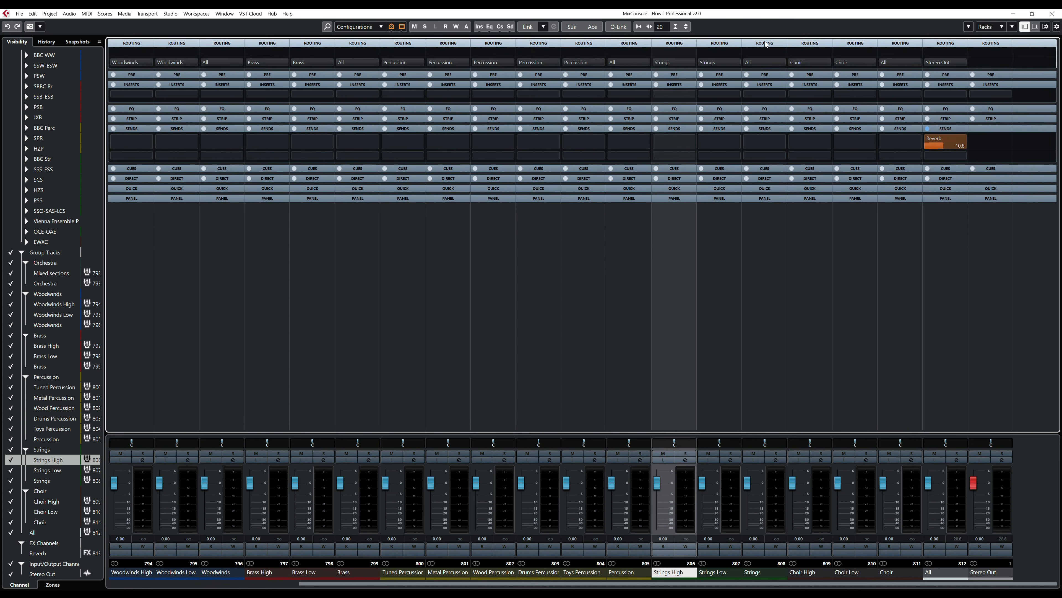
pyautogui.click(766, 575)
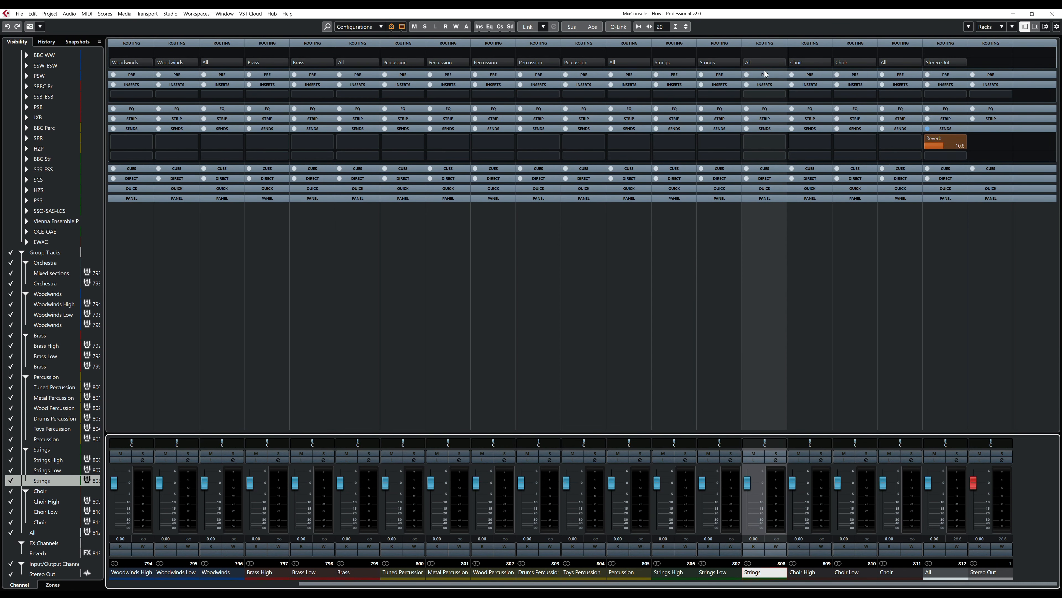
pyautogui.click(928, 573)
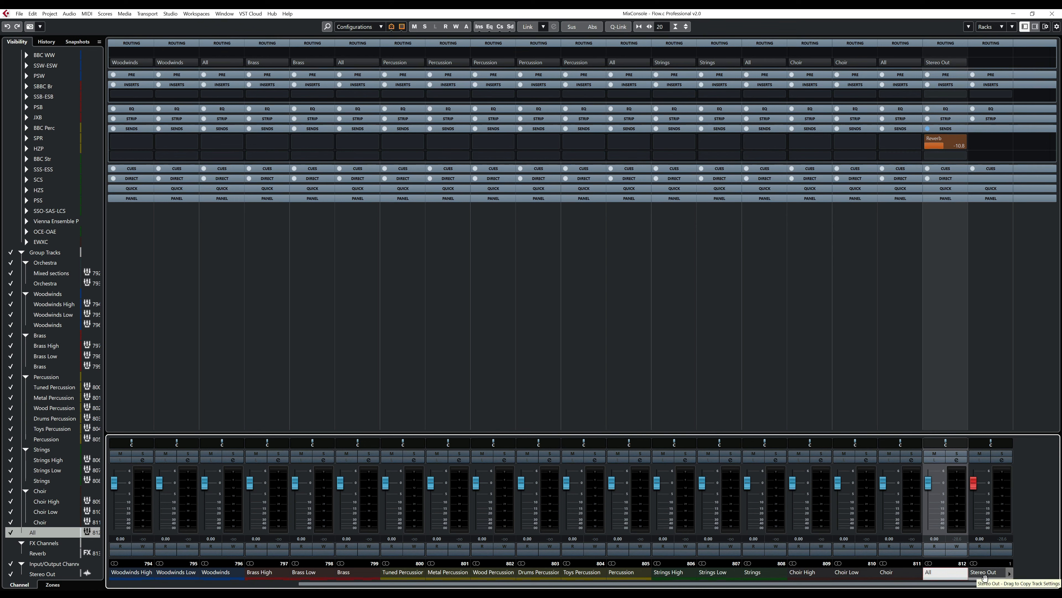
pyautogui.moveTo(832, 583); pyautogui.dragTo(405, 570)
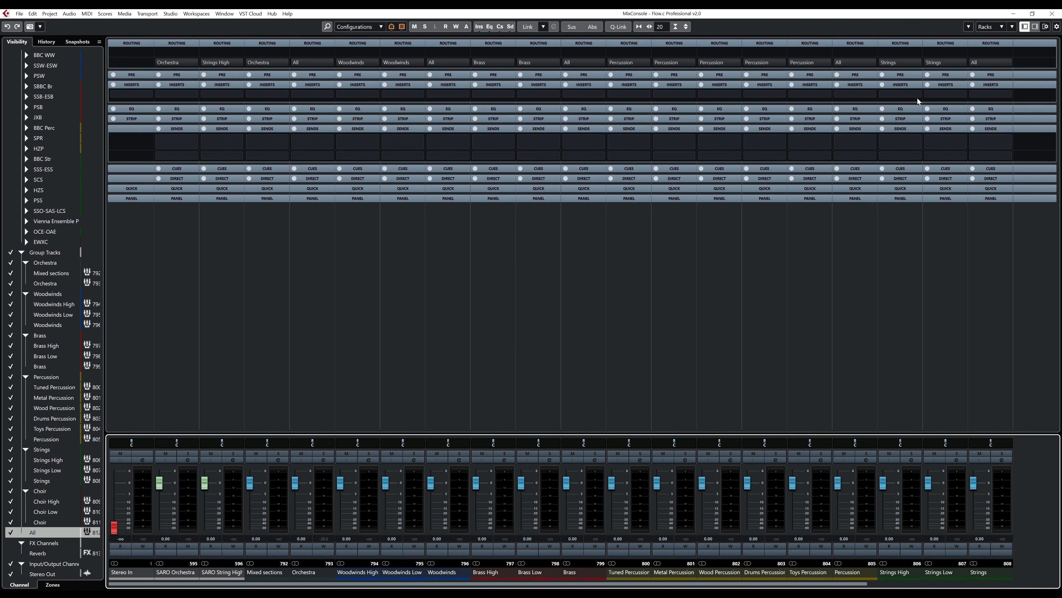
pyautogui.click(1052, 13)
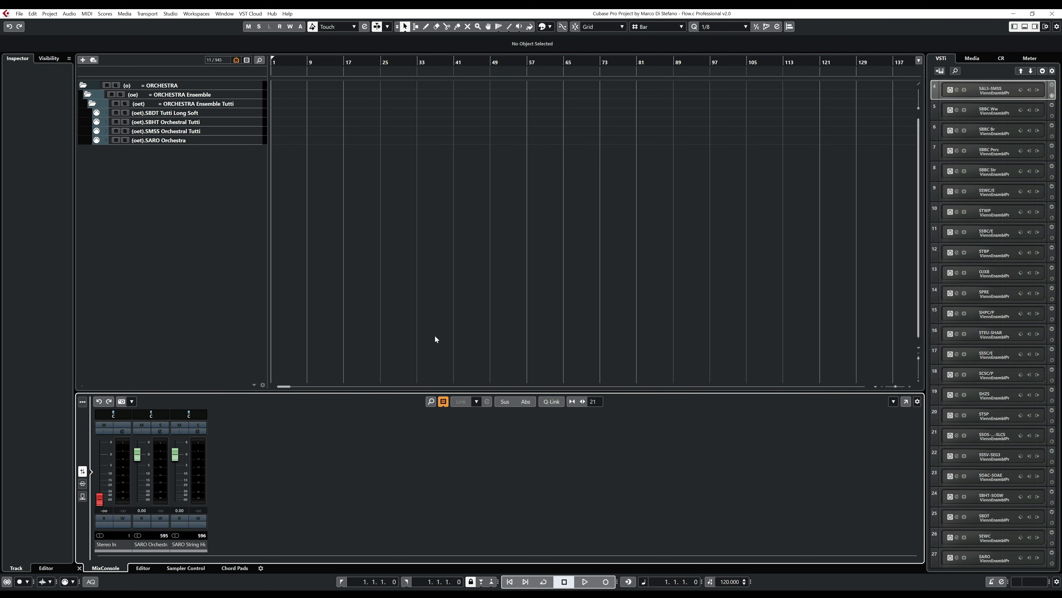
# - Select the (oet).SARO Orchestra track and check its signal on the Orchestra, All and Stereo Out meters in the full MixConsole
pyautogui.click(221, 140)
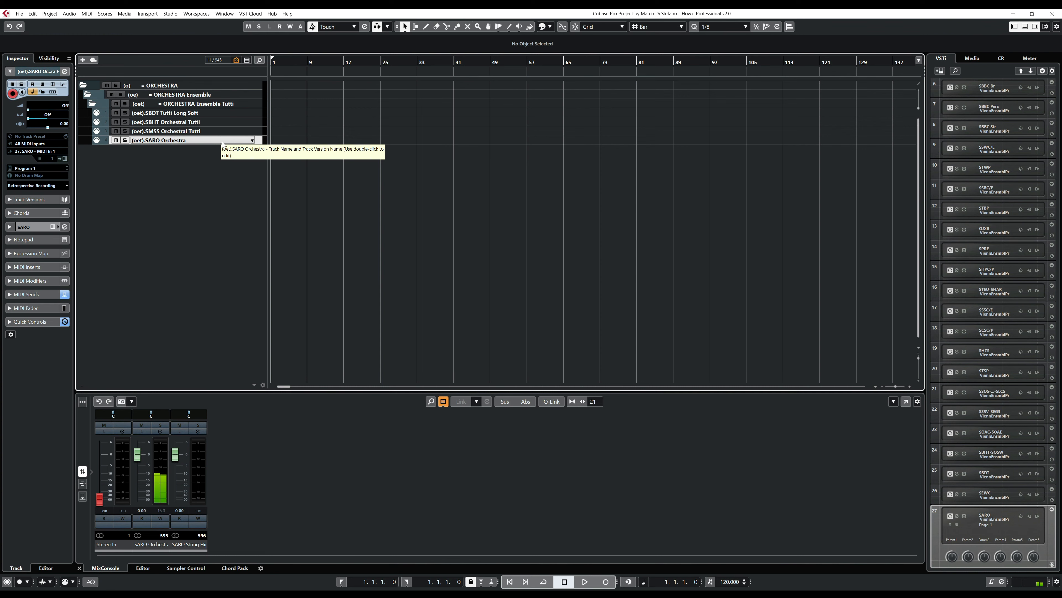
pyautogui.press('F3')
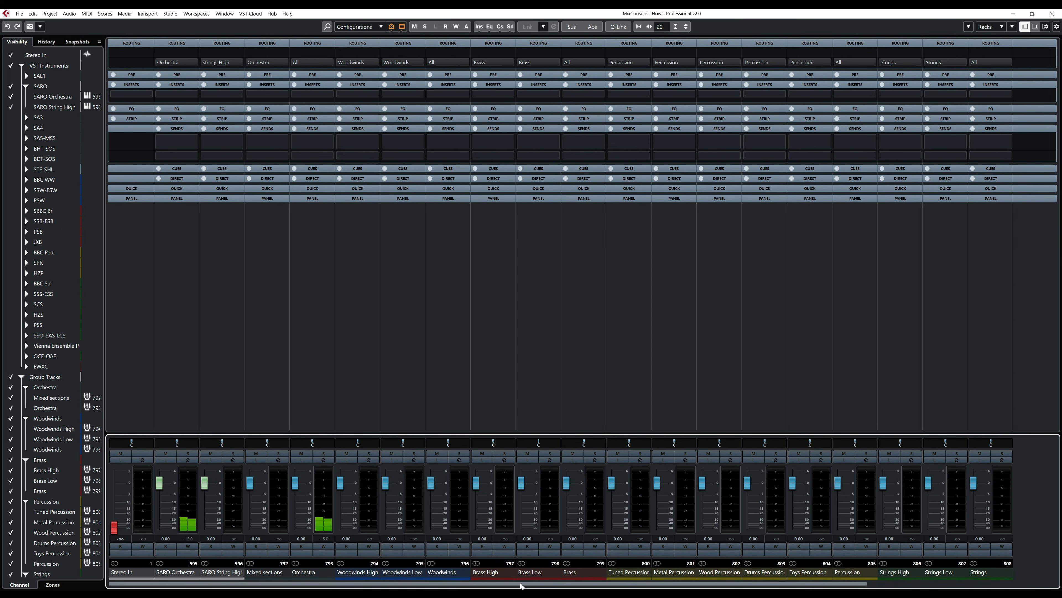
pyautogui.hscroll(5, 521, 585)
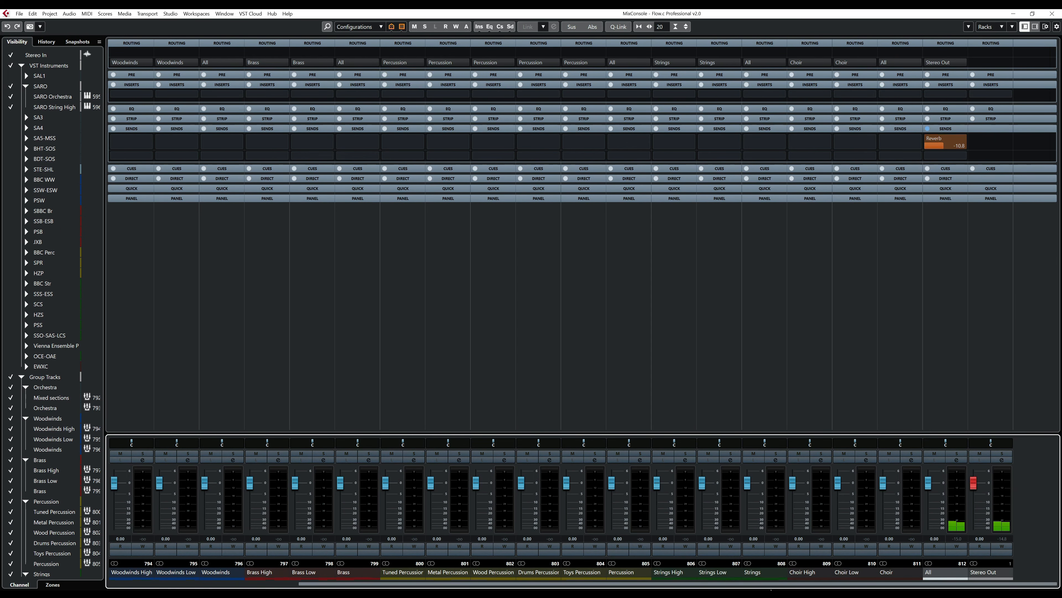
pyautogui.click(1052, 14)
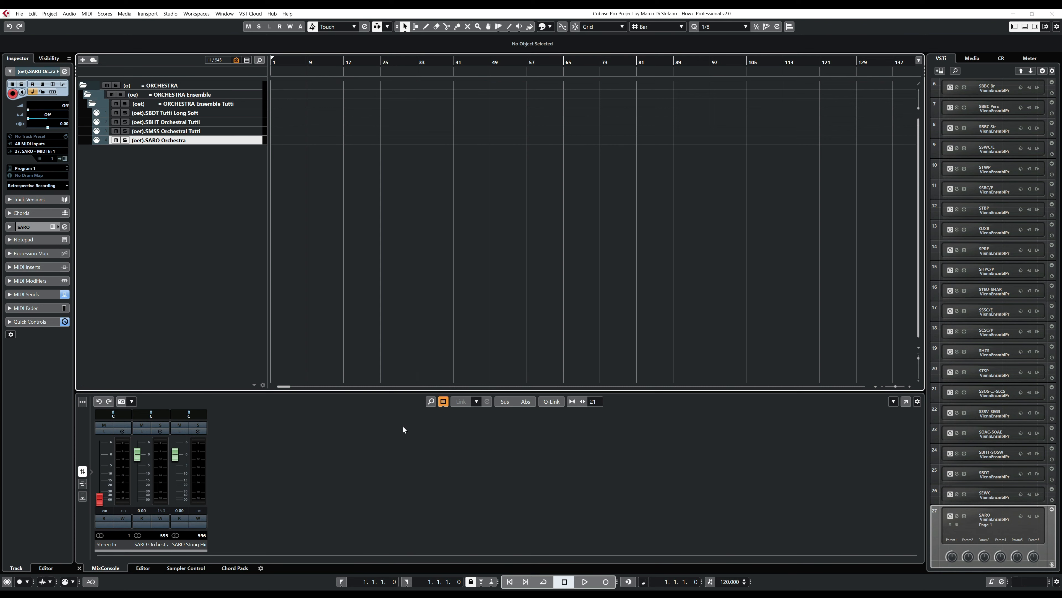
# - Switch to Vienna Ensemble Pro, examine the SARO High Strings channel's instrument and MIDI channel, and return to Cubase
pyautogui.click(314, 595)
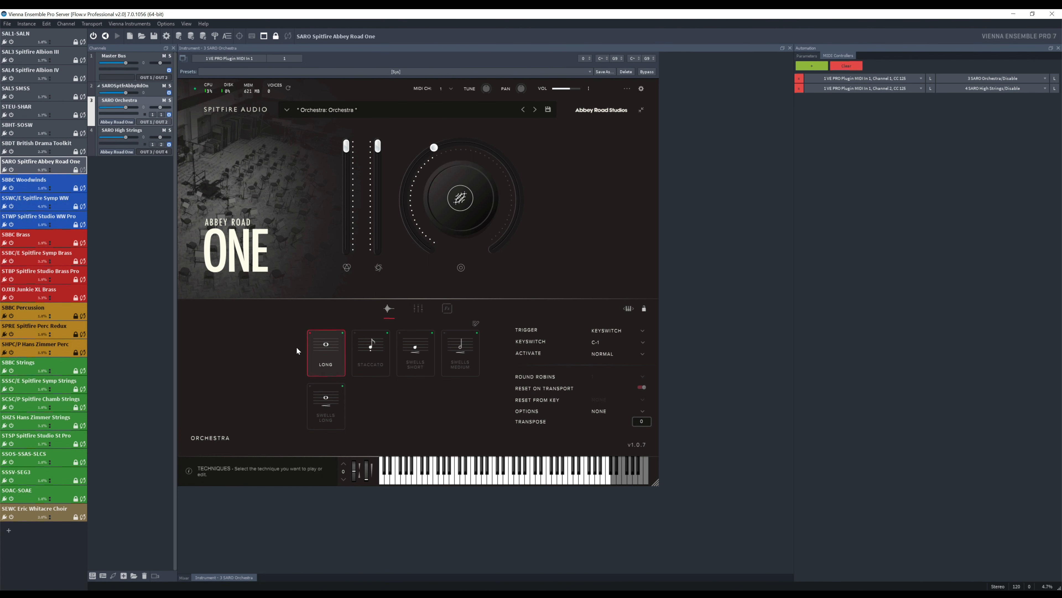
pyautogui.click(145, 131)
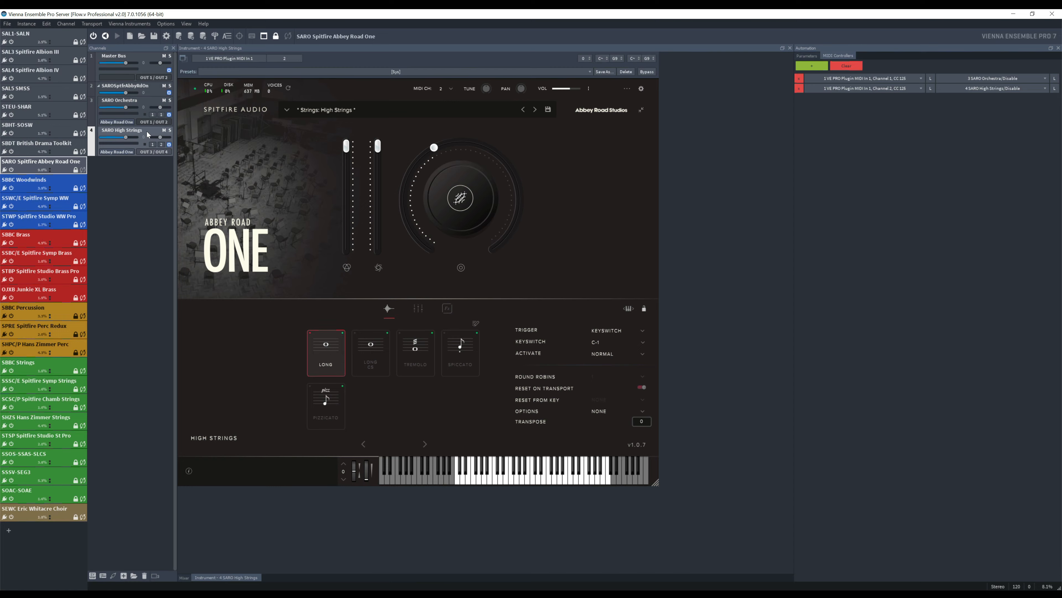
pyautogui.click(1013, 13)
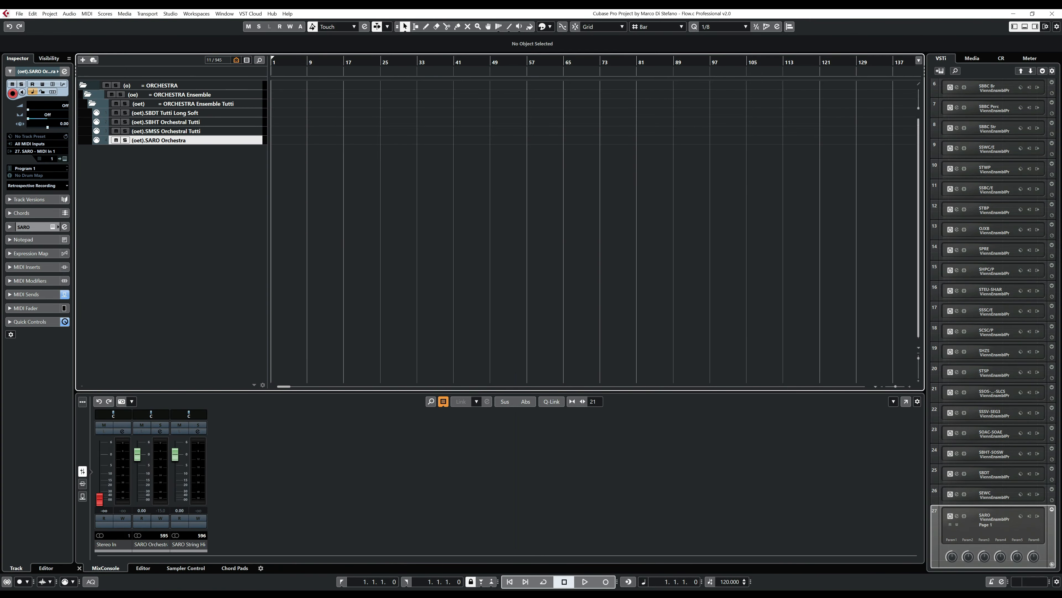
# - Switch to the Flow+ controller in Open Stage Control, show only the Strings Ensemble High tracks and expand all track folders
pyautogui.moveTo(256, 594)
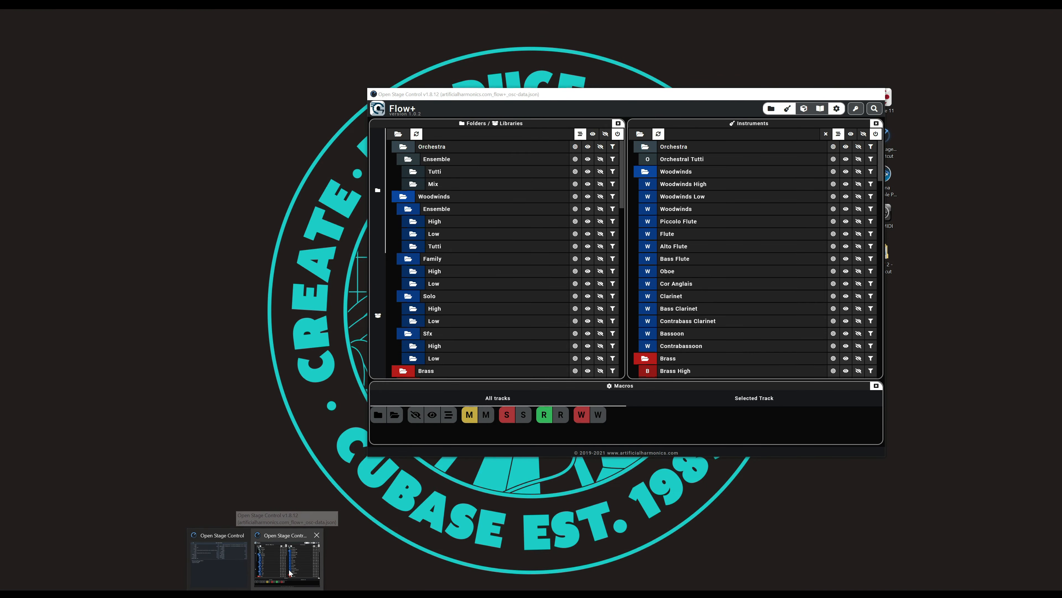
pyautogui.click(289, 572)
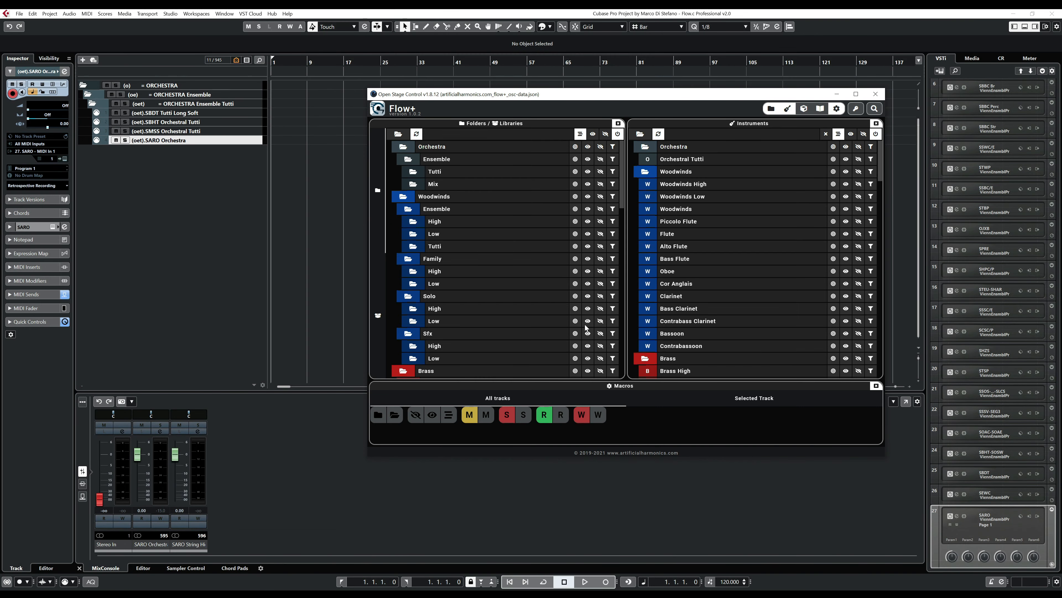
pyautogui.scroll(-4, 502, 252)
pyautogui.scroll(-8, 483, 261)
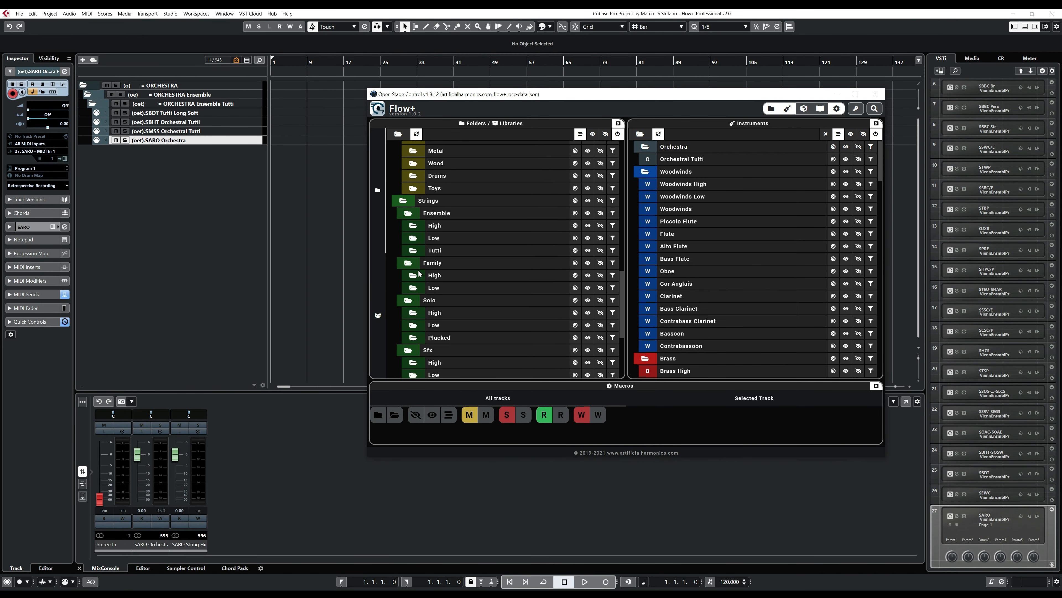
pyautogui.click(575, 226)
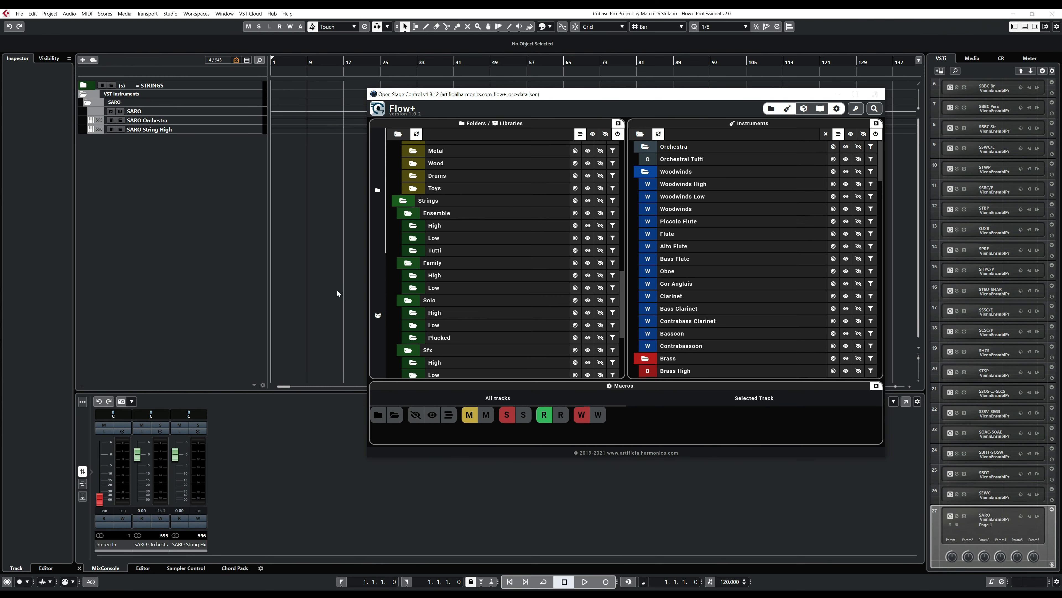
pyautogui.click(399, 418)
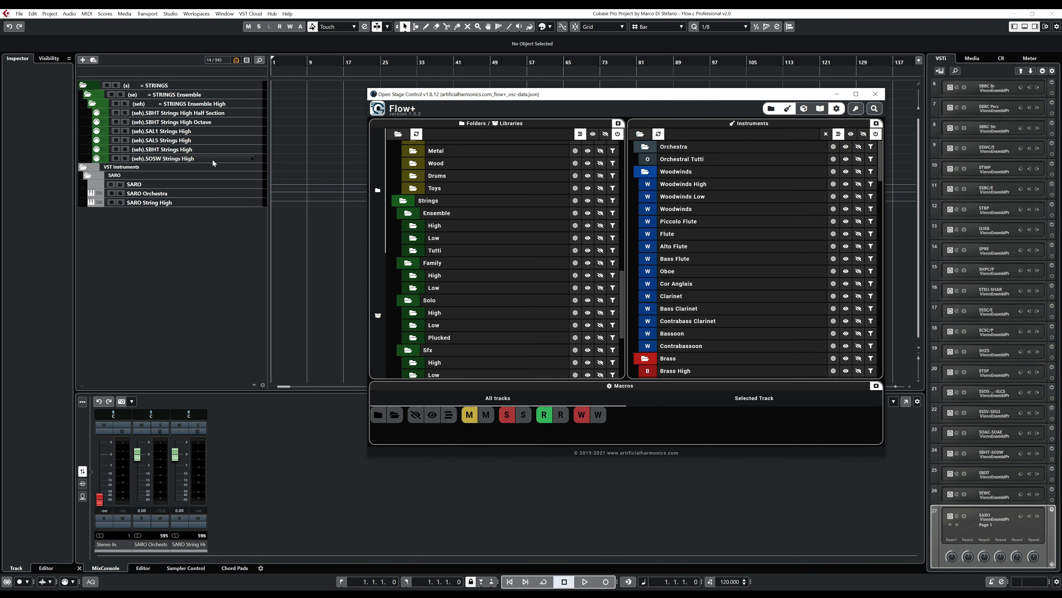
# - Duplicate the (seh).SOSW Strings High track and rename the copy (seh).SARO Strings High
pyautogui.click(220, 158)
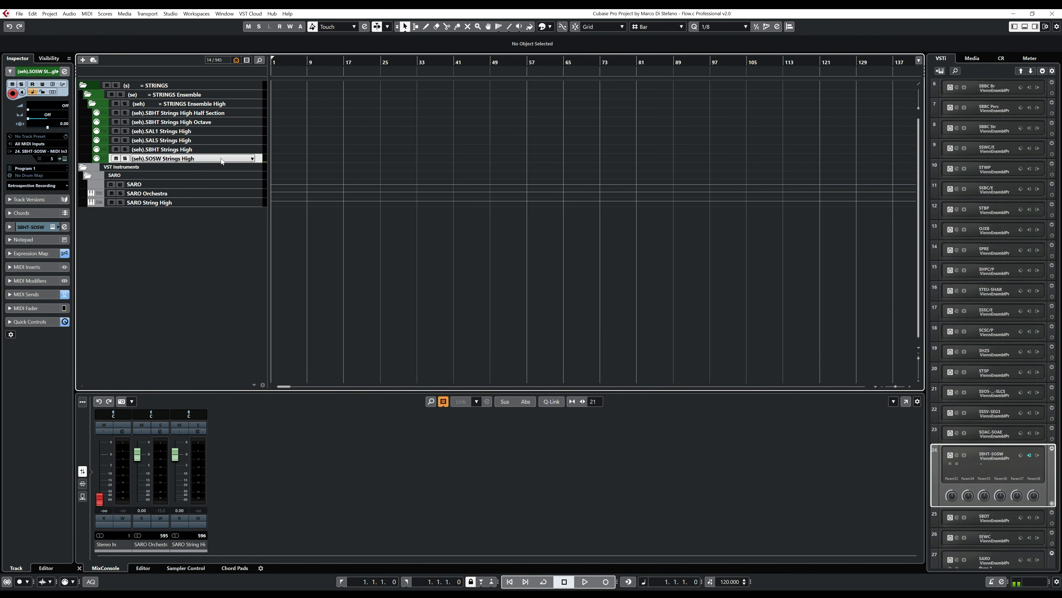
pyautogui.rightClick(220, 157)
pyautogui.click(253, 184)
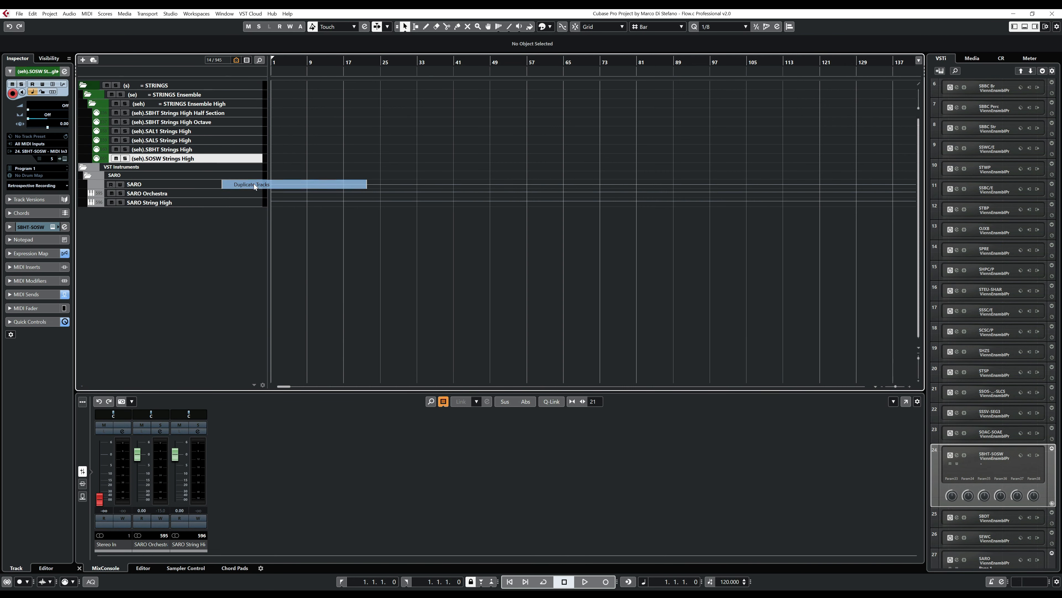
pyautogui.doubleClick(181, 167)
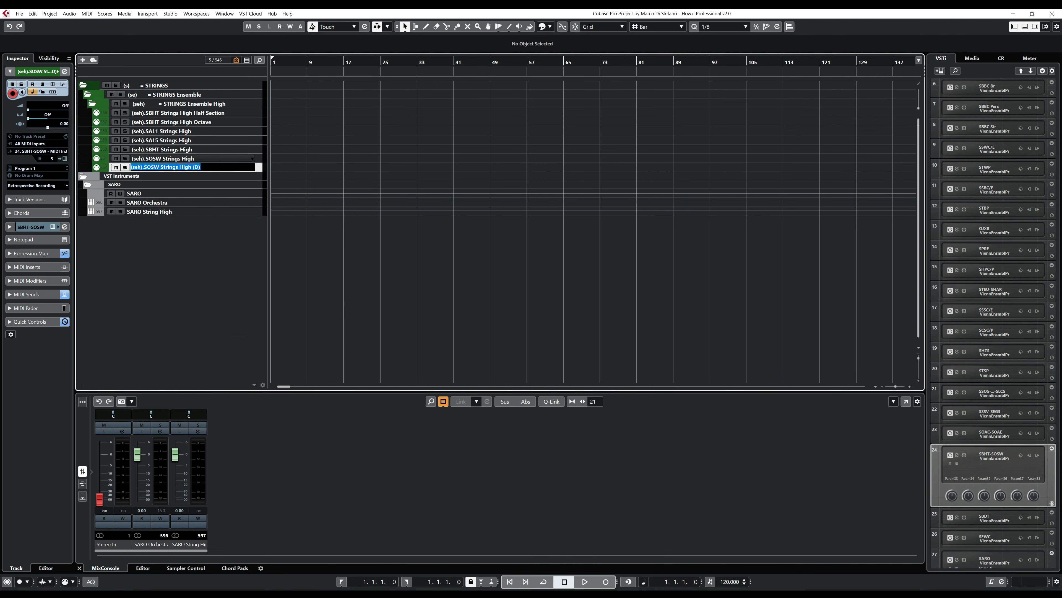
pyautogui.moveTo(159, 167); pyautogui.dragTo(154, 167)
pyautogui.click(201, 167)
pyautogui.press('BackSpace')
pyautogui.press('BackSpace')
pyautogui.press('BackSpace')
pyautogui.press('BackSpace')
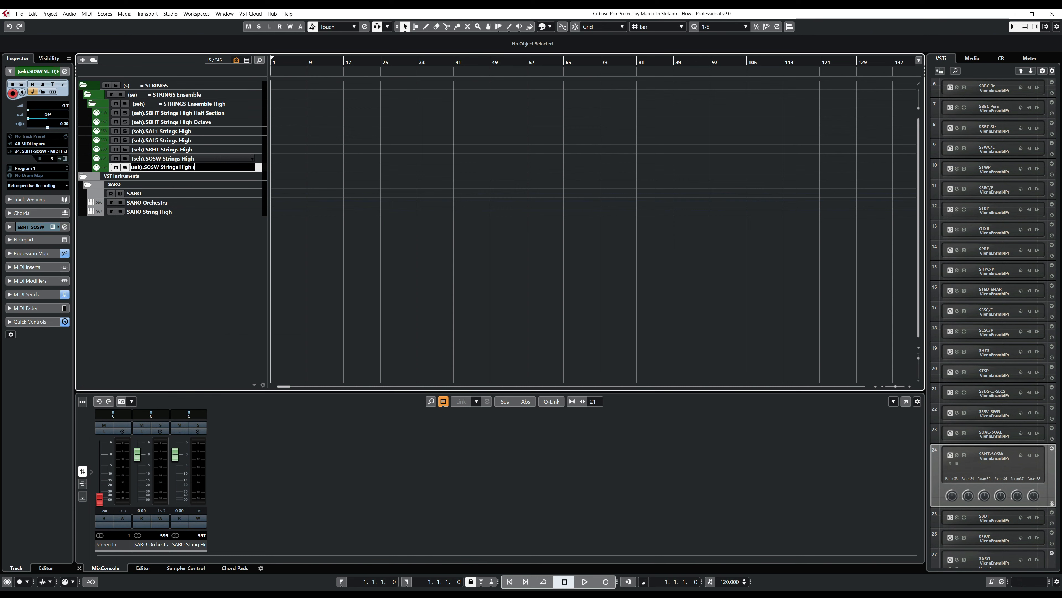
pyautogui.moveTo(160, 167); pyautogui.dragTo(144, 167)
pyautogui.write('SARO')
pyautogui.press('Return')
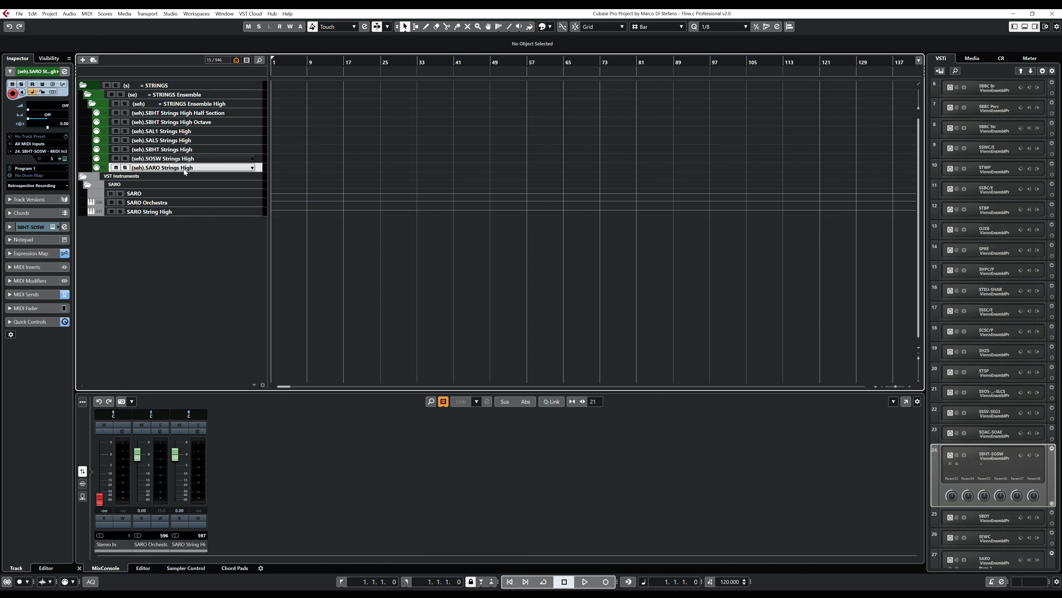
# - Move the (seh).SARO Strings High track above (seh).SBHT Strings High and set its expression map to No Map
pyautogui.moveTo(184, 169); pyautogui.dragTo(184, 150)
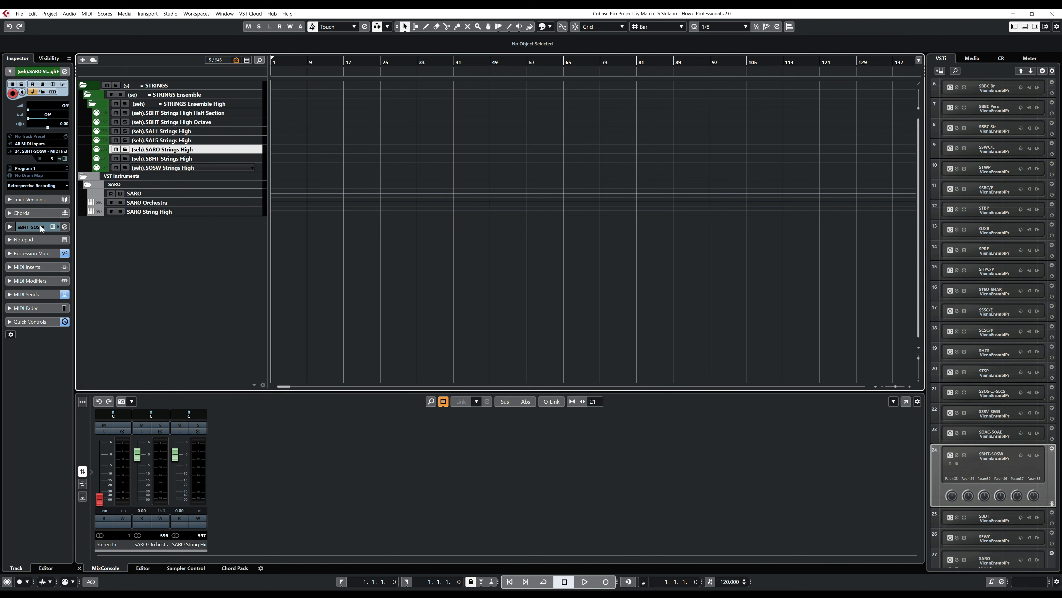
pyautogui.click(43, 254)
pyautogui.click(38, 155)
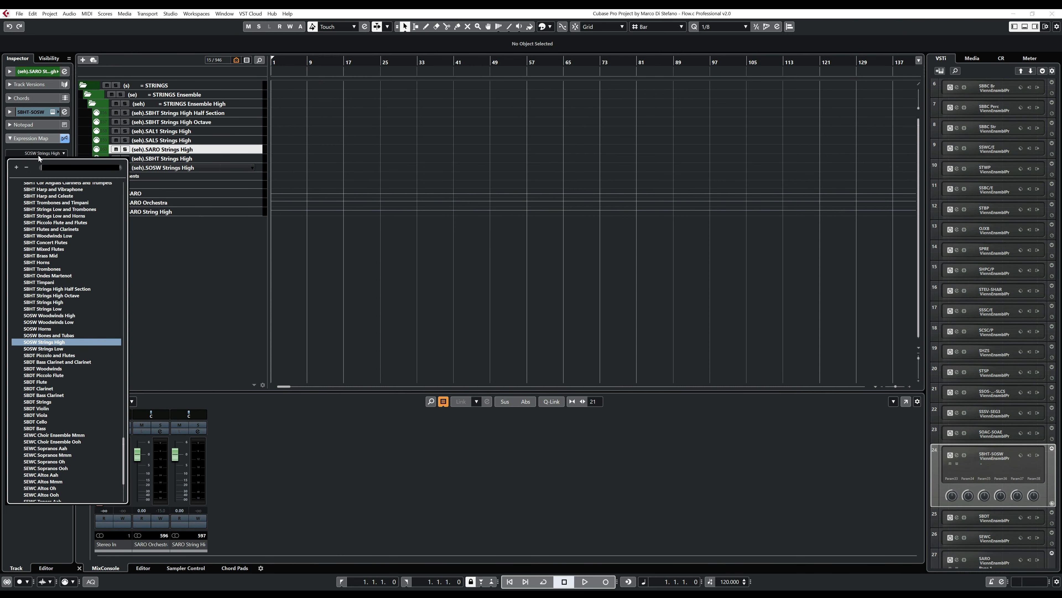
pyautogui.moveTo(123, 435); pyautogui.dragTo(118, 185)
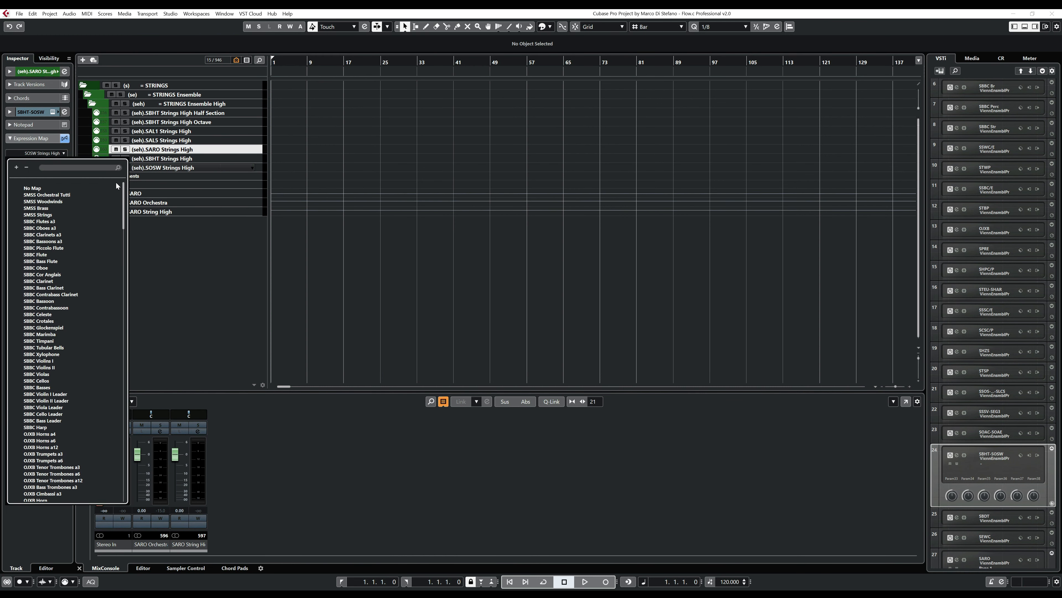
pyautogui.click(37, 189)
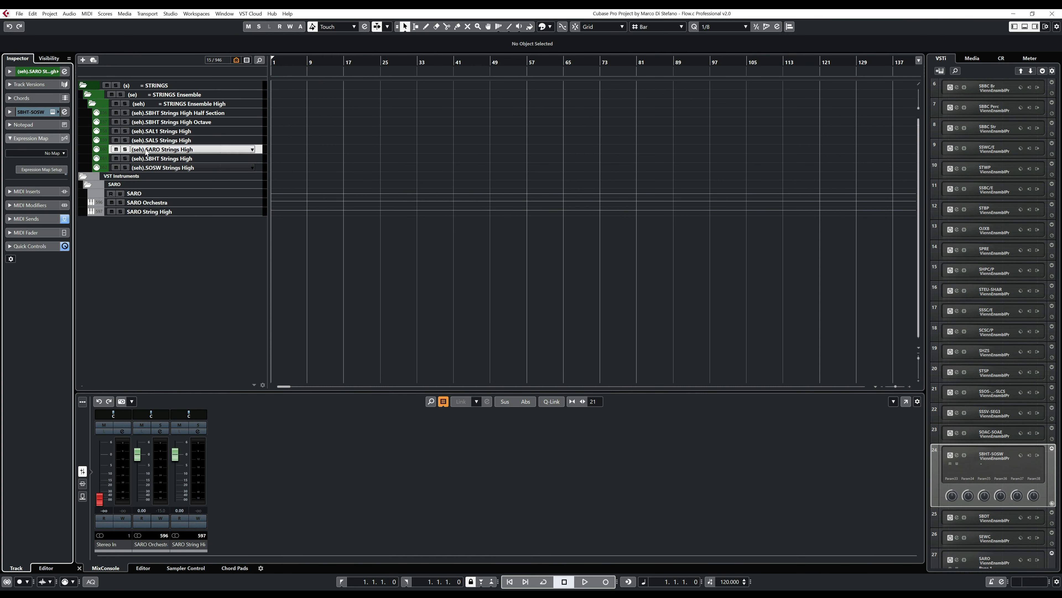
# - Route the (seh).SARO Strings High track's MIDI output to 27. SARO - MIDI In 1 on channel 2
pyautogui.click(33, 71)
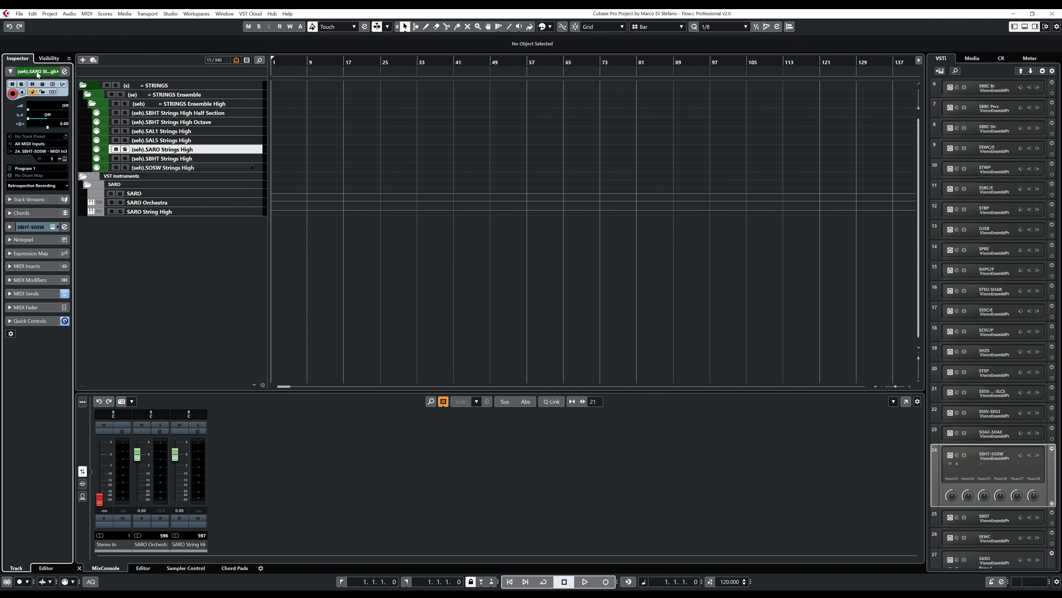
pyautogui.click(44, 149)
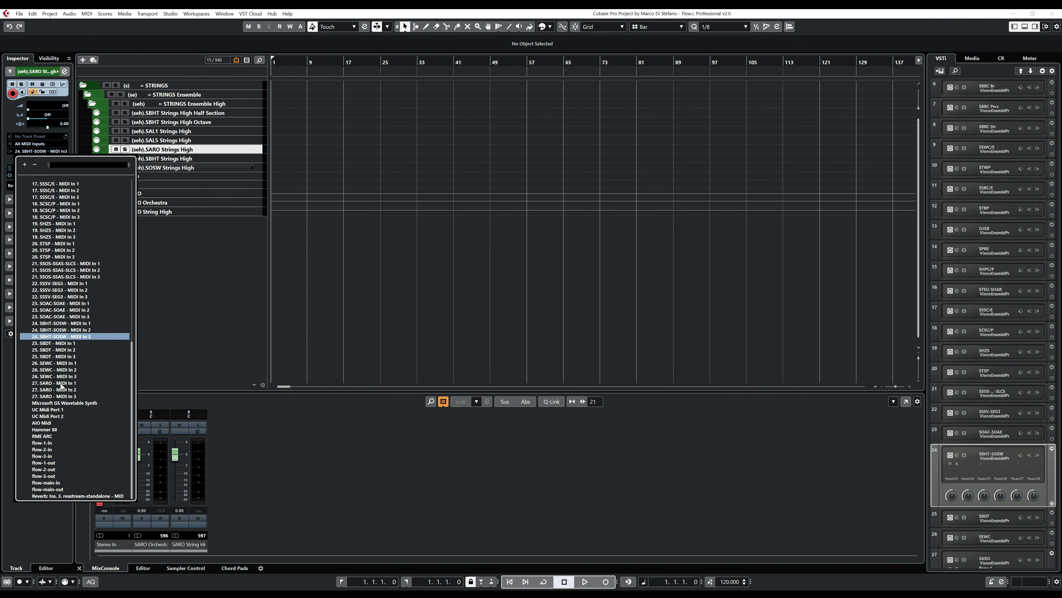
pyautogui.click(82, 381)
pyautogui.click(50, 161)
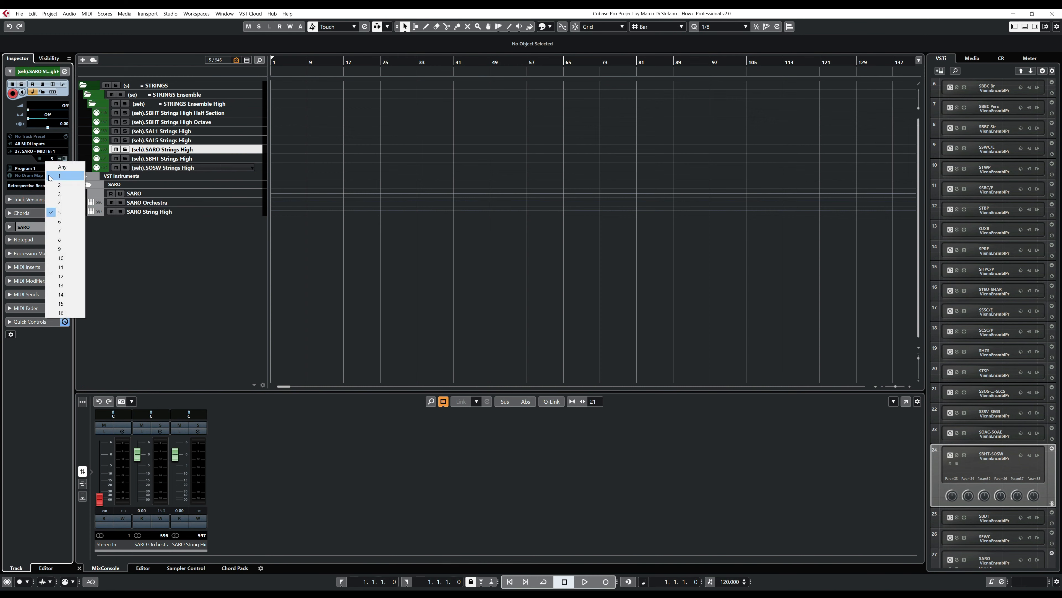
pyautogui.click(57, 176)
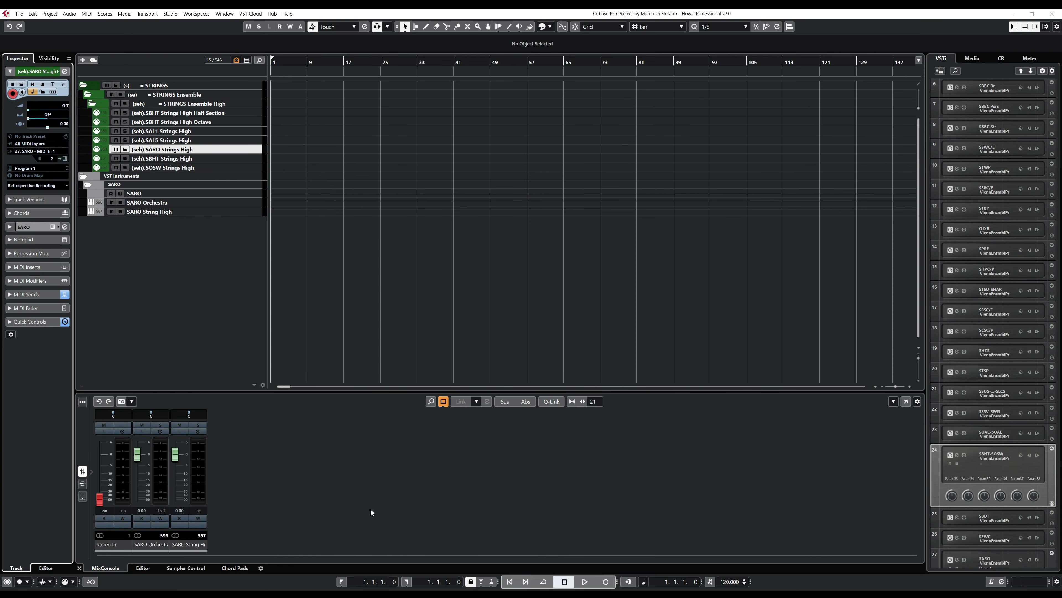
# - Check the SARO String High signal on the Strings High, Strings, All and Stereo Out meters in the full MixConsole, and close it
pyautogui.press('F3')
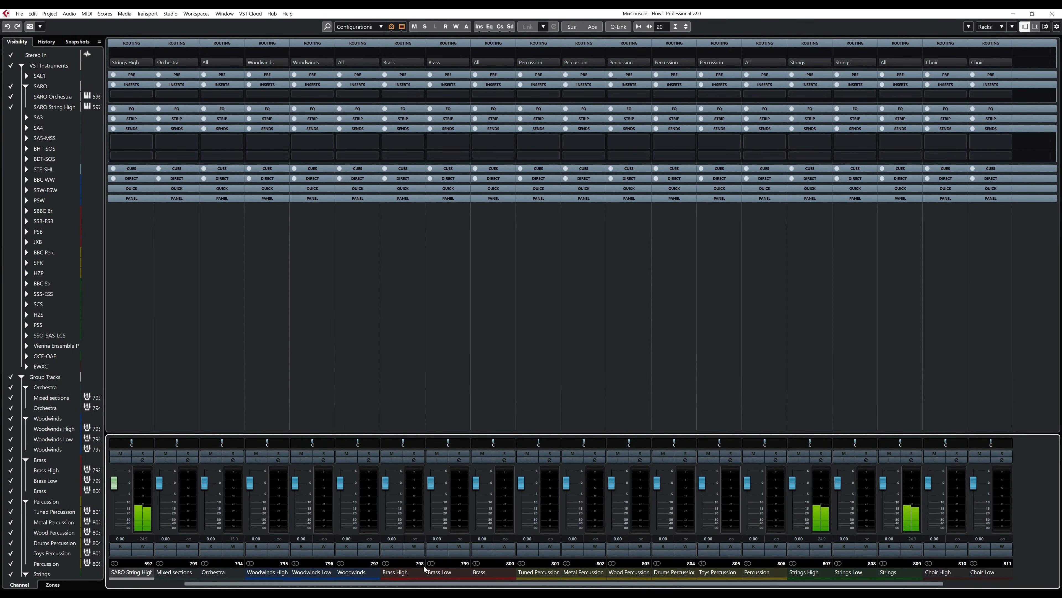
pyautogui.hscroll(-2, 222, 587)
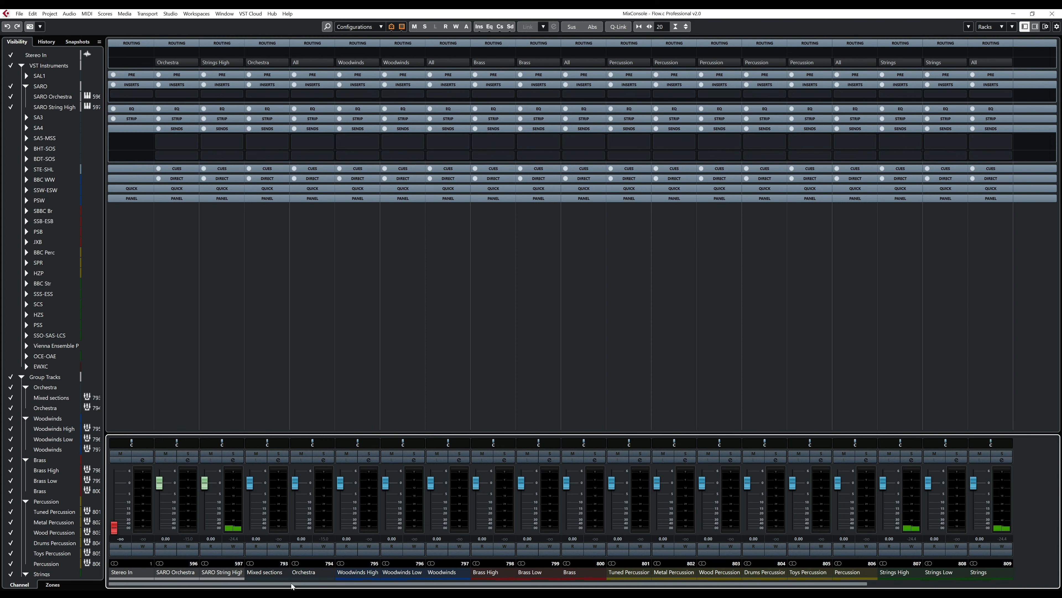
pyautogui.hscroll(5, 291, 586)
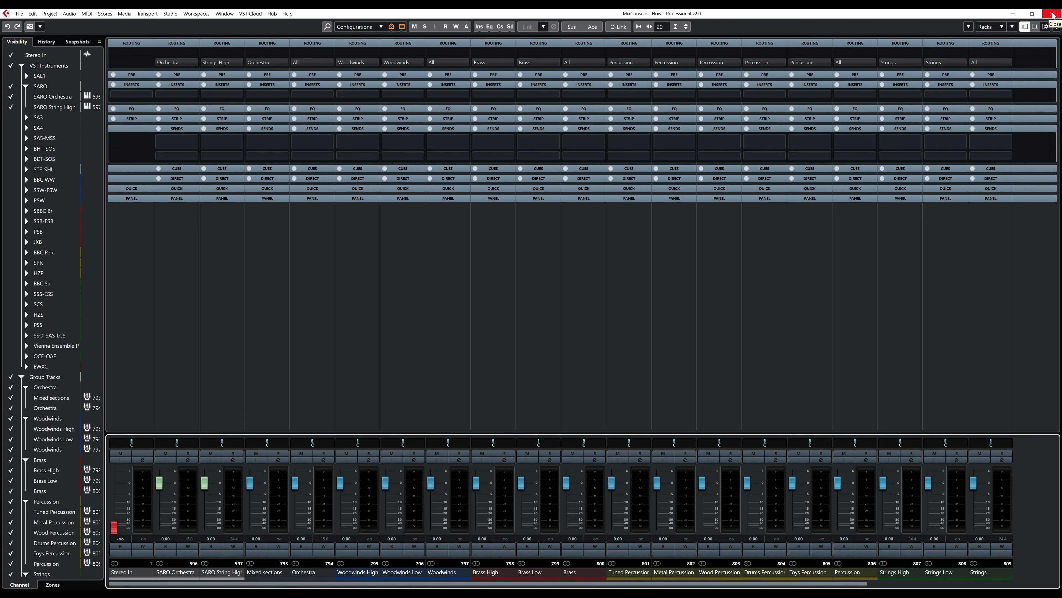
pyautogui.click(1052, 13)
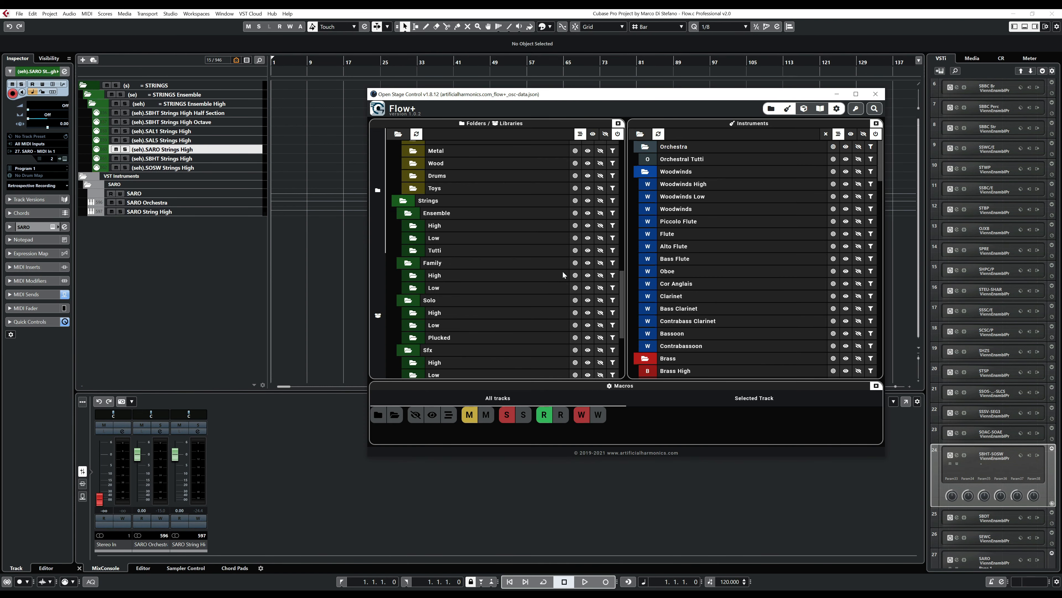
# - Add the Orchestra Ensemble Tutti tracks to the visible tracks through the Flow+ controller, and minimize the controller window
pyautogui.scroll(-5, 481, 257)
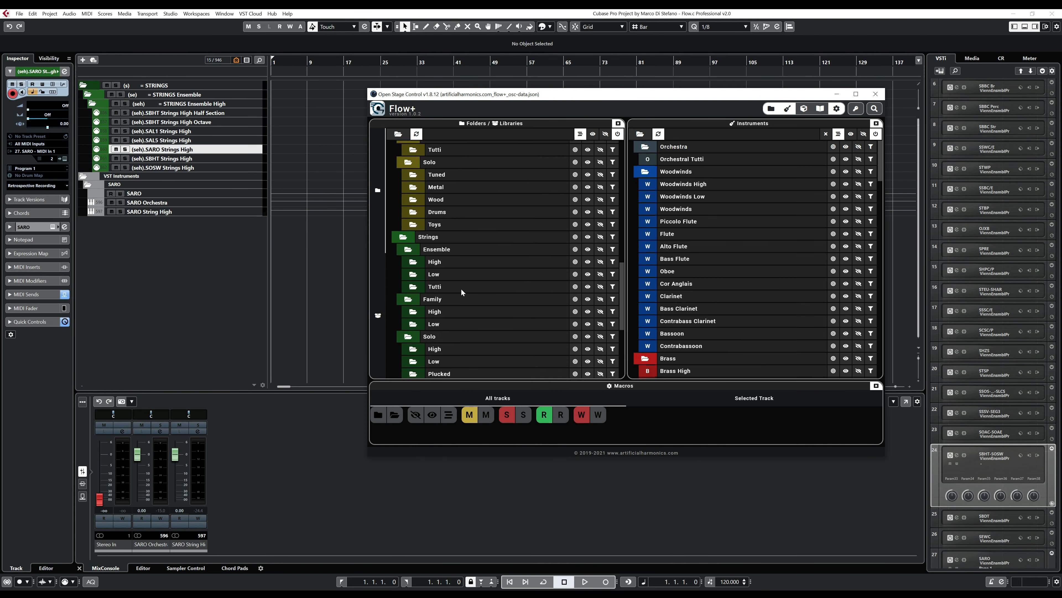
pyautogui.scroll(5, 460, 294)
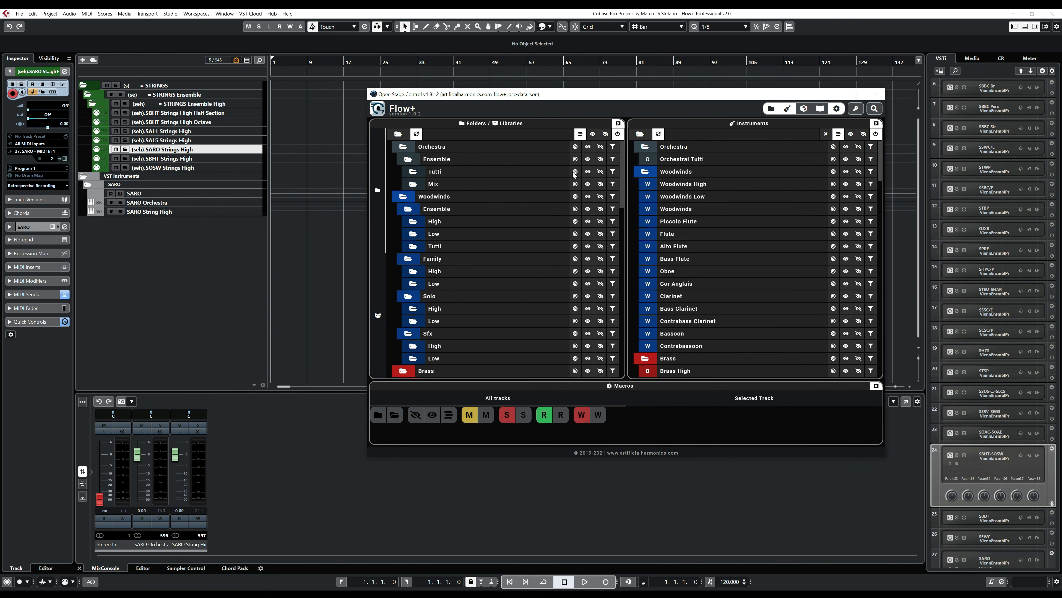
pyautogui.click(588, 172)
pyautogui.click(837, 94)
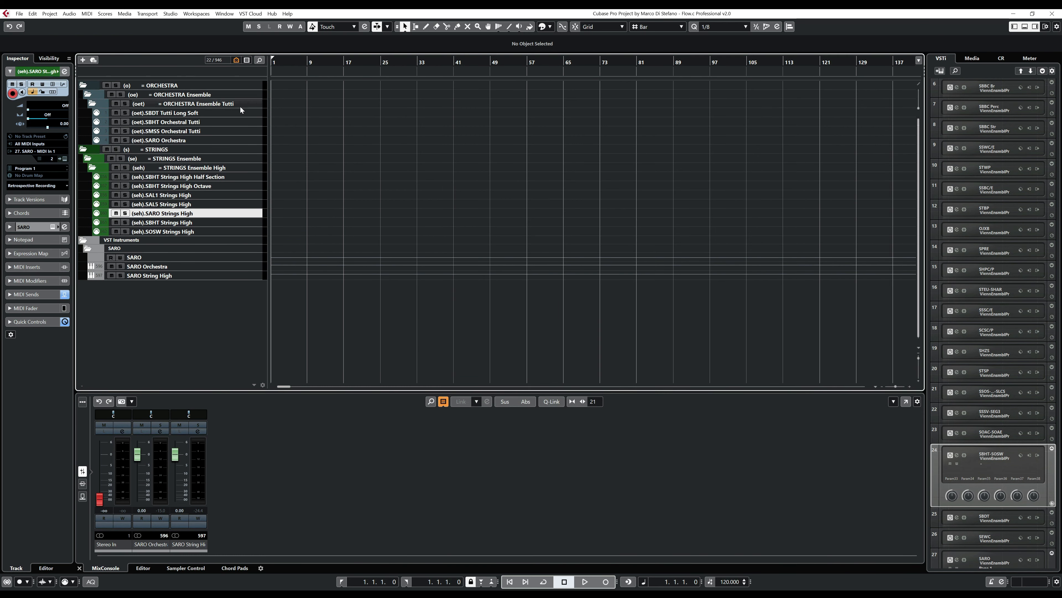
# - Move (oet).SARO Orchestra to the top of the ORCHESTRA Ensemble Tutti folder and add (seh).SARO Strings High to the selection
pyautogui.moveTo(207, 139); pyautogui.dragTo(211, 112)
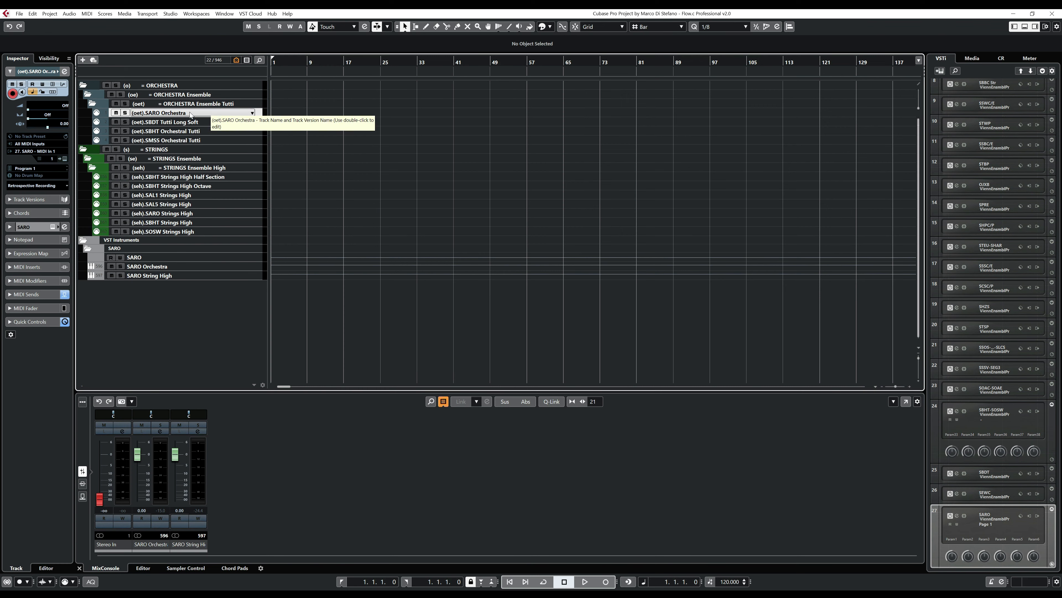
pyautogui.keyDown('ctrl'); pyautogui.click(211, 213); pyautogui.keyUp('ctrl')
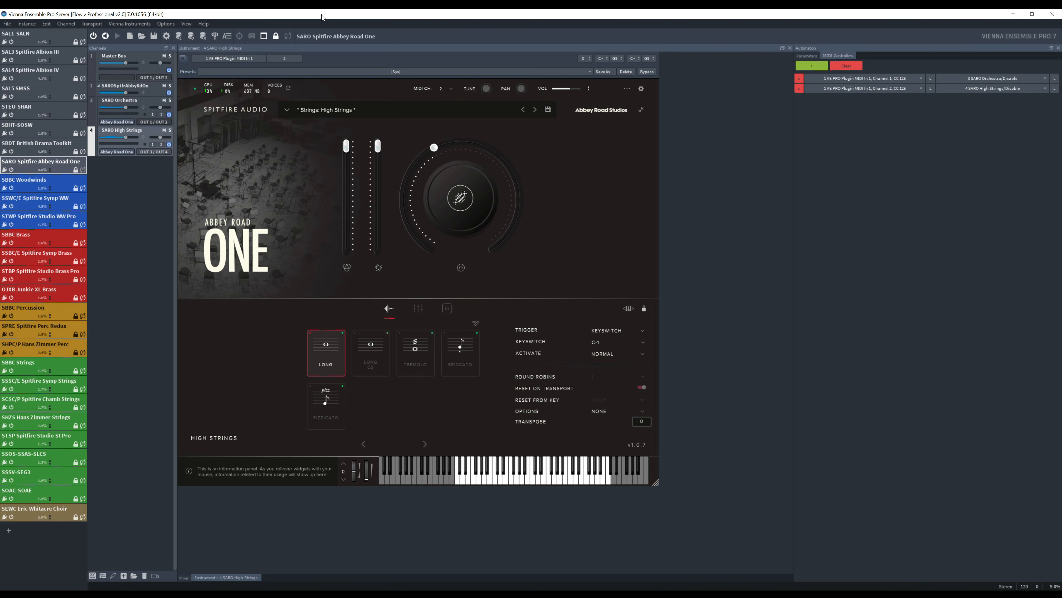
# - Arrange the Cubase project and Vienna Ensemble Pro windows side by side, each filling half of the screen
pyautogui.moveTo(322, 17); pyautogui.dragTo(1061, 10)
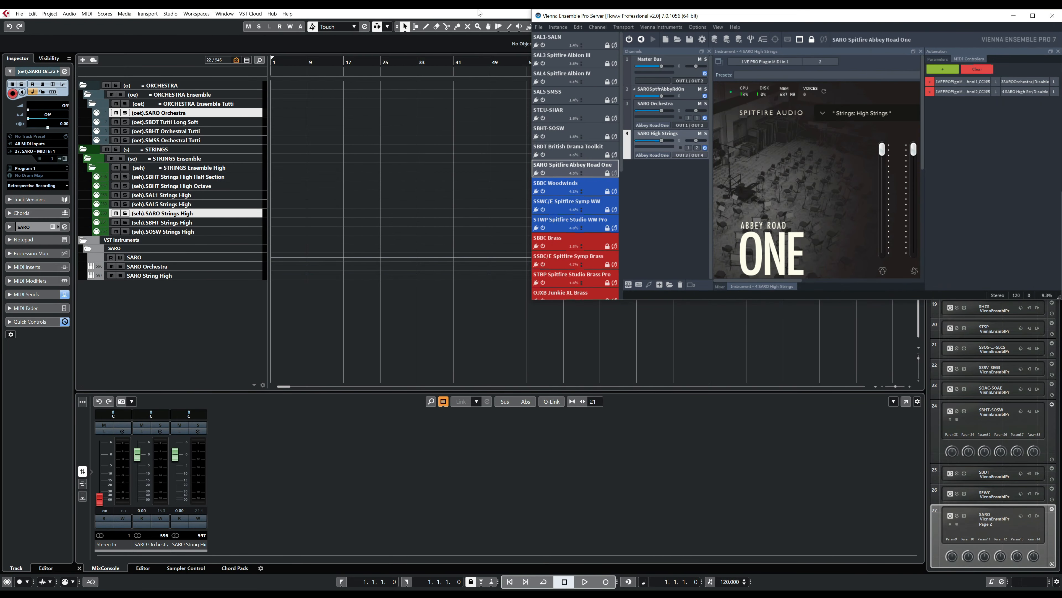
pyautogui.moveTo(478, 13); pyautogui.dragTo(2, 10)
pyautogui.moveTo(376, 311); pyautogui.dragTo(487, 592)
pyautogui.click(504, 42)
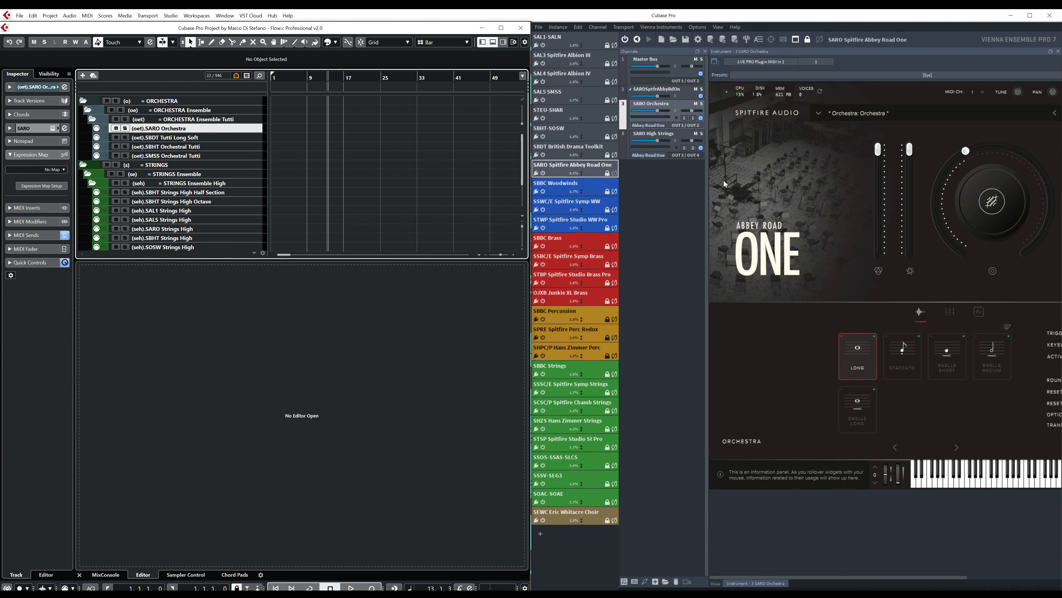
# - Show the SARO Orchestra channel in Vienna Ensemble Pro and open the Expression Map Setup for the (oet).SARO Orchestra track
pyautogui.click(667, 106)
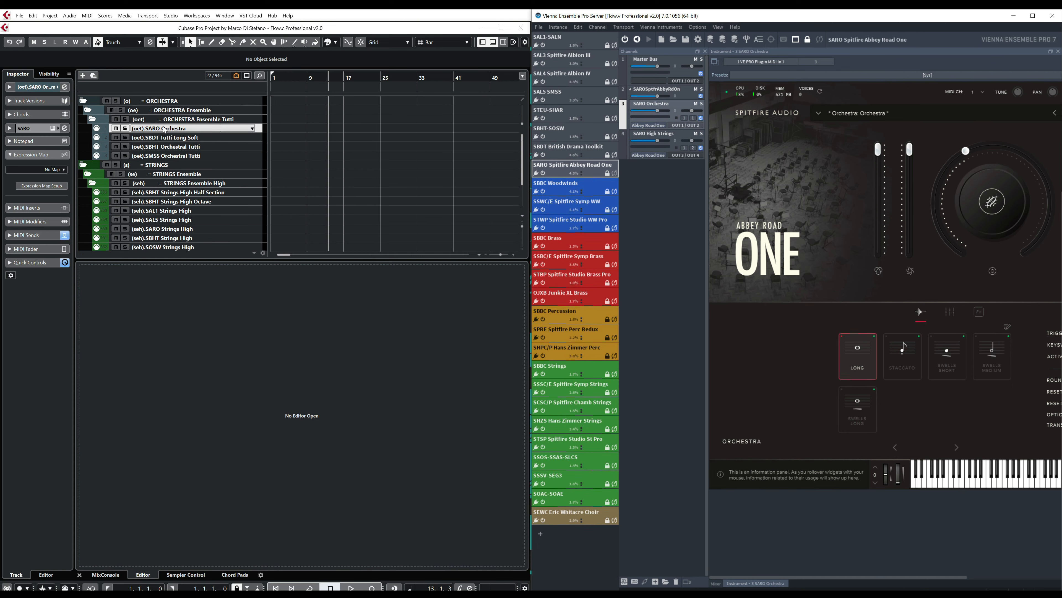
pyautogui.click(175, 129)
pyautogui.click(49, 170)
pyautogui.scroll(-2, 73, 309)
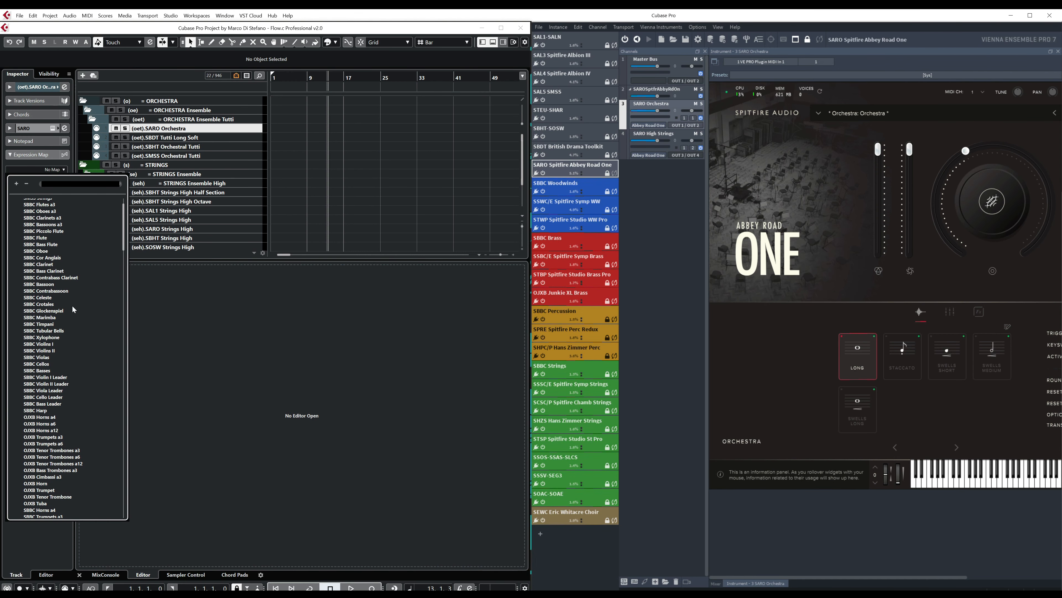
pyautogui.click(168, 198)
pyautogui.click(54, 187)
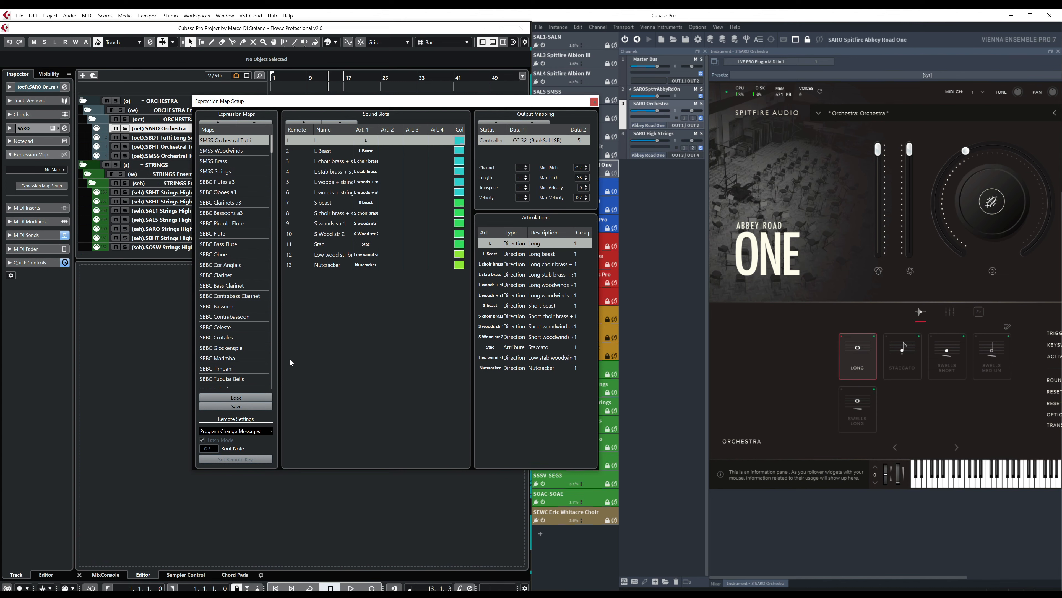
# - Create a new expression map named SARO Orchestra
pyautogui.scroll(-10, 235, 259)
pyautogui.click(218, 122)
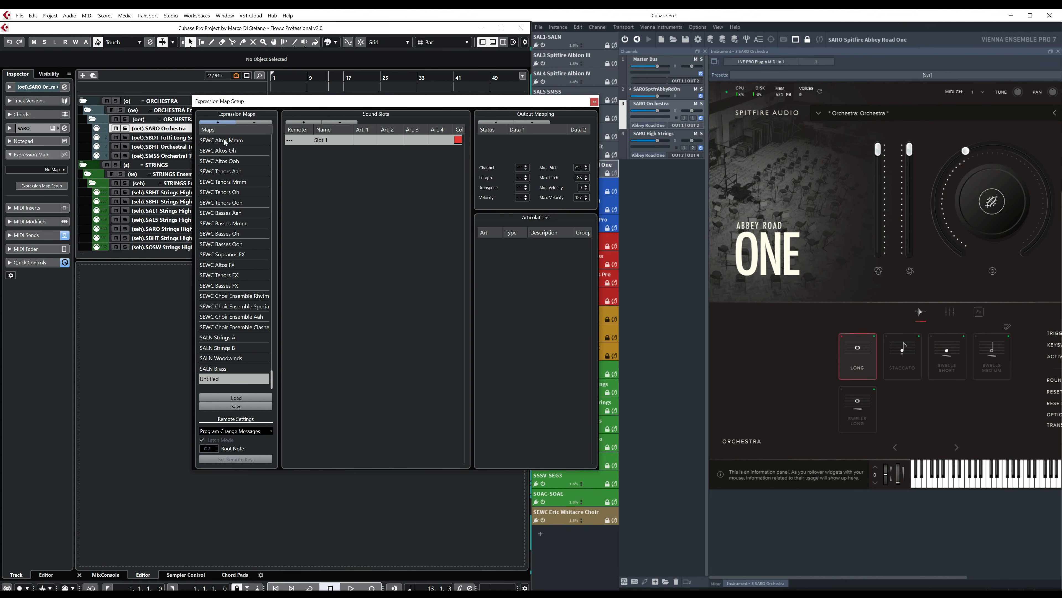
pyautogui.doubleClick(223, 379)
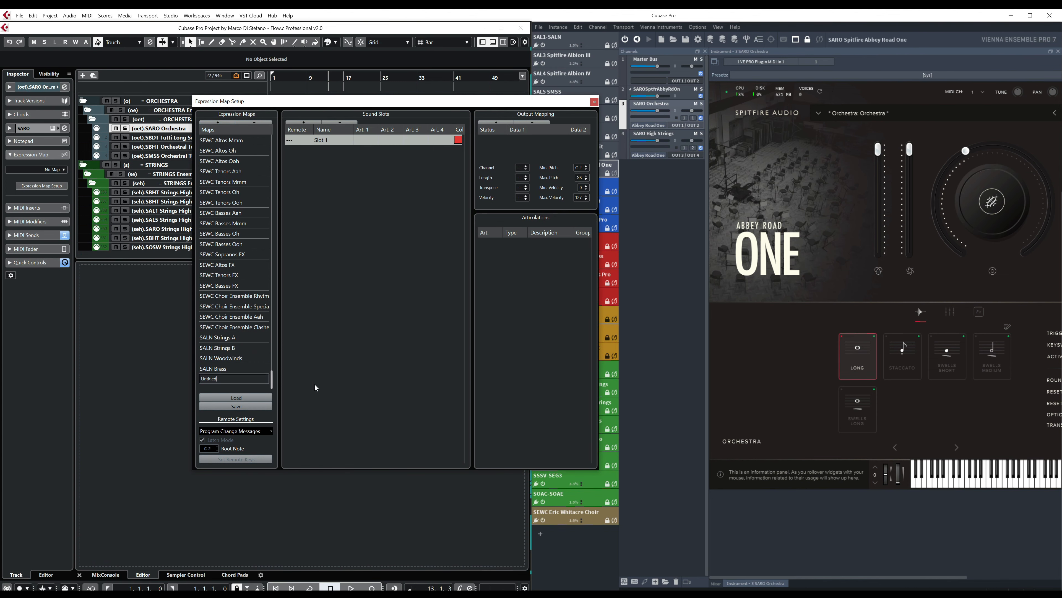
pyautogui.press('BackSpace')
pyautogui.press('BackSpace')
pyautogui.press('BackSpace')
pyautogui.press('BackSpace')
pyautogui.press('BackSpace')
pyautogui.press('BackSpace')
pyautogui.press('BackSpace')
pyautogui.write('SARO Orchestra')
pyautogui.press('Return')
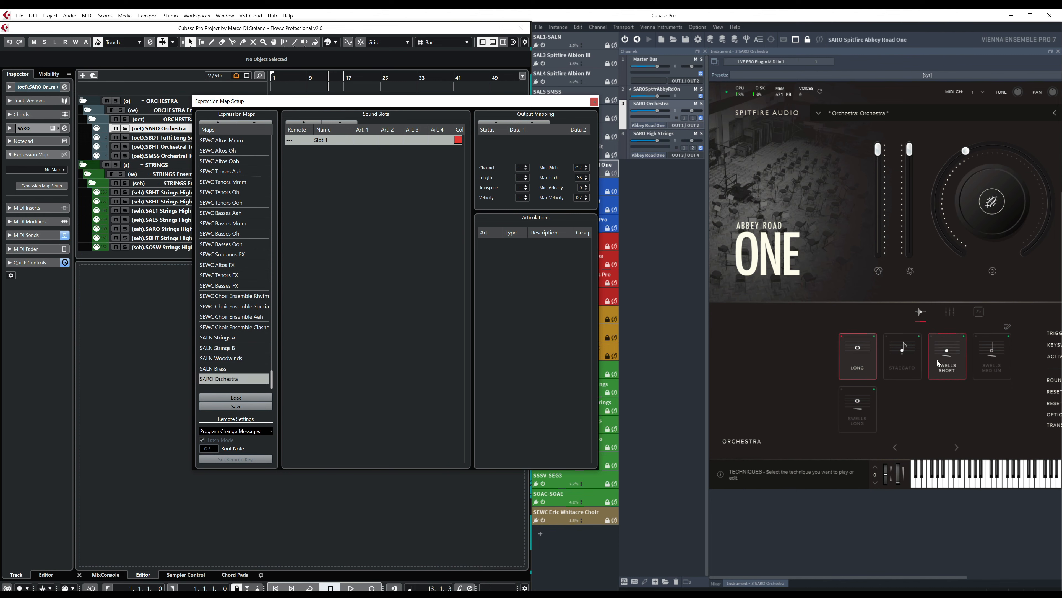
# - Add four more sound slots to the SARO Orchestra expression map, making five slots
pyautogui.click(303, 123)
pyautogui.click(303, 123)
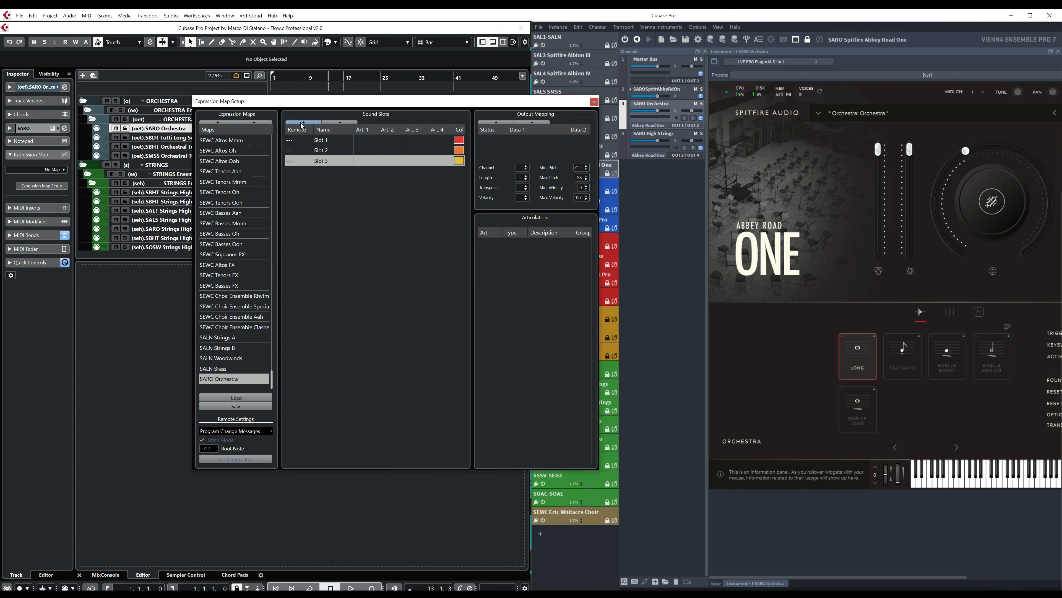
pyautogui.click(304, 122)
pyautogui.click(303, 123)
# - Assign remote values 1 to 5 in order to the five sound slots of the SARO Orchestra map
pyautogui.click(296, 141)
pyautogui.click(295, 141)
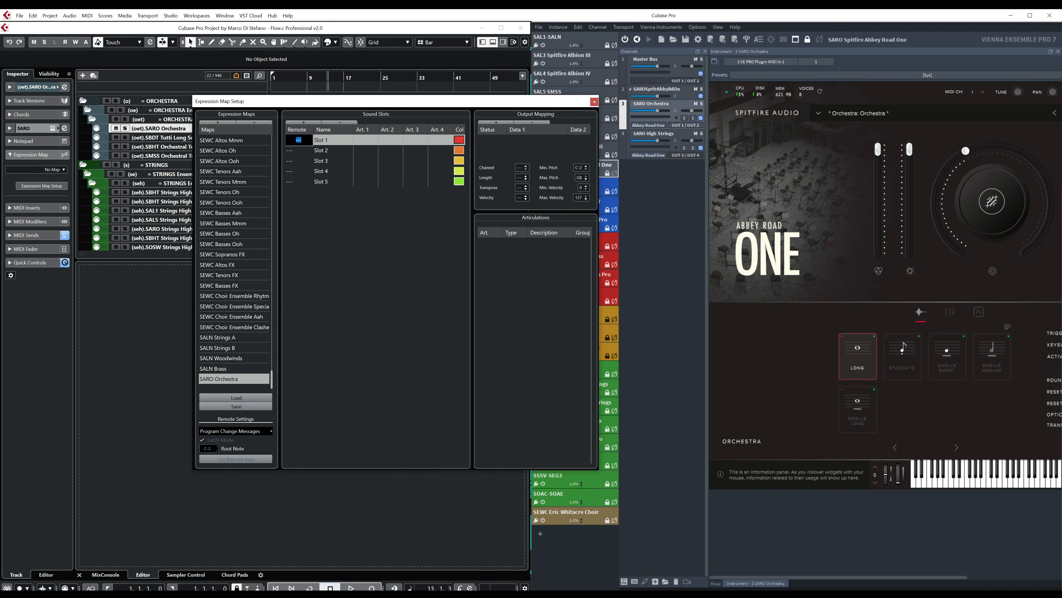
pyautogui.write('1')
pyautogui.doubleClick(297, 152)
pyautogui.write('2')
pyautogui.click(300, 162)
pyautogui.click(300, 162)
pyautogui.write('3')
pyautogui.doubleClick(299, 171)
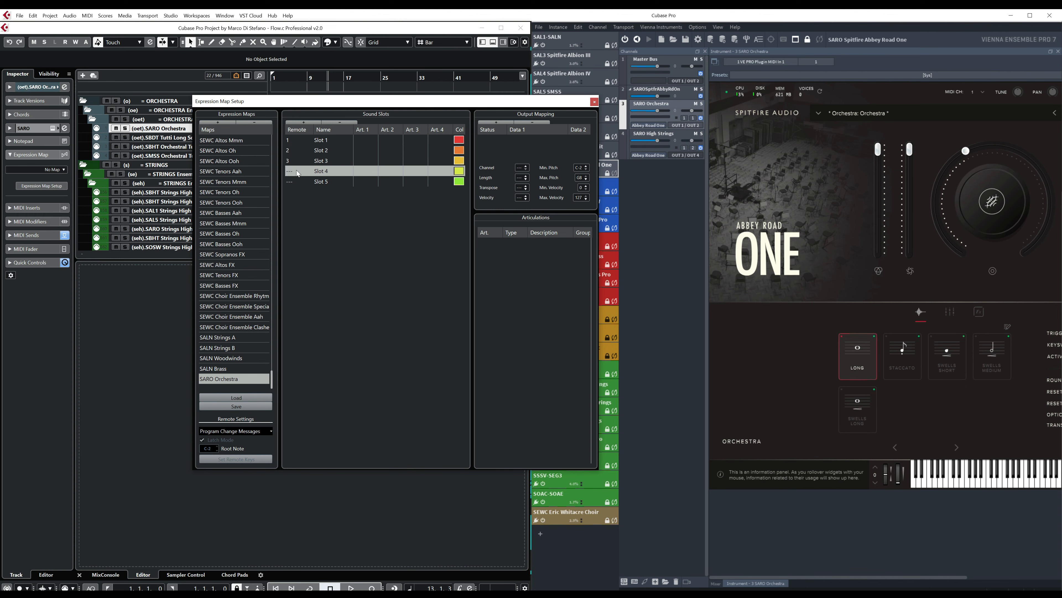
pyautogui.write('4')
pyautogui.doubleClick(300, 183)
pyautogui.write('5')
pyautogui.press('Return')
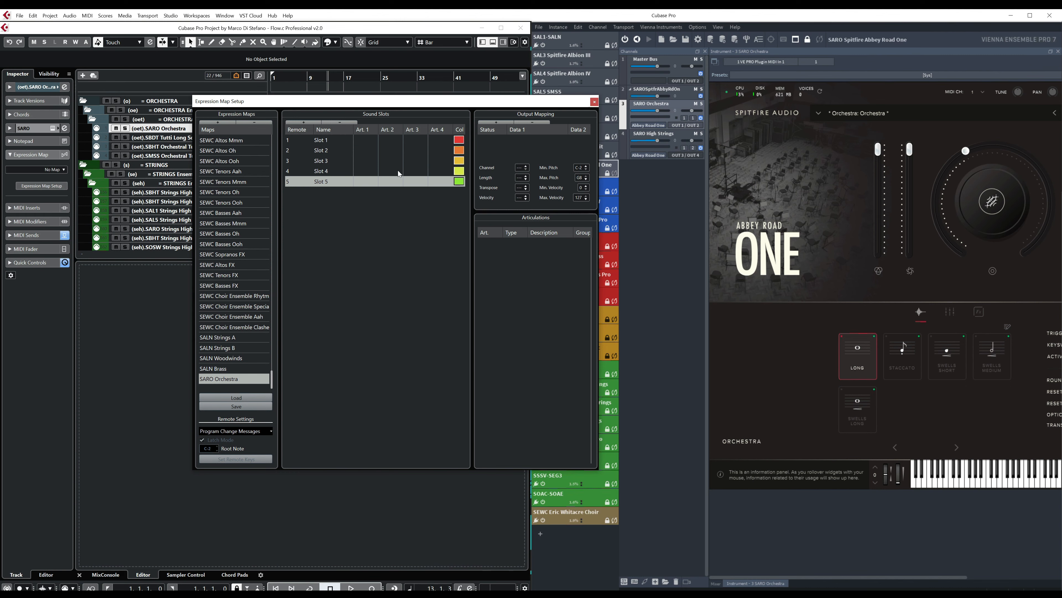
# - Name the first sound slot Long and the second one Staccato
pyautogui.doubleClick(337, 141)
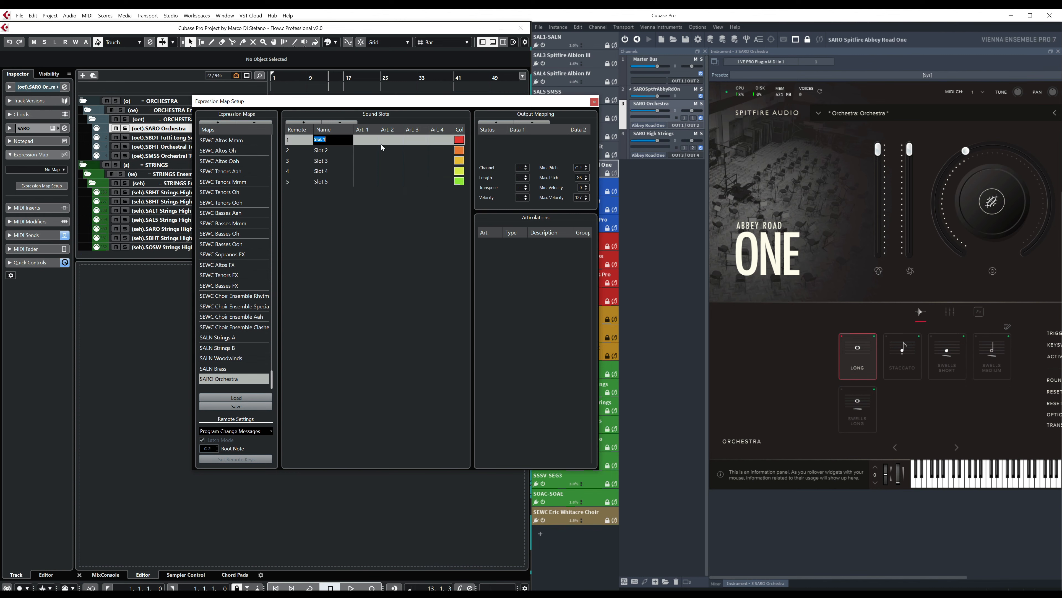
pyautogui.write('Long')
pyautogui.press('Return')
pyautogui.doubleClick(330, 150)
pyautogui.write('Staccao')
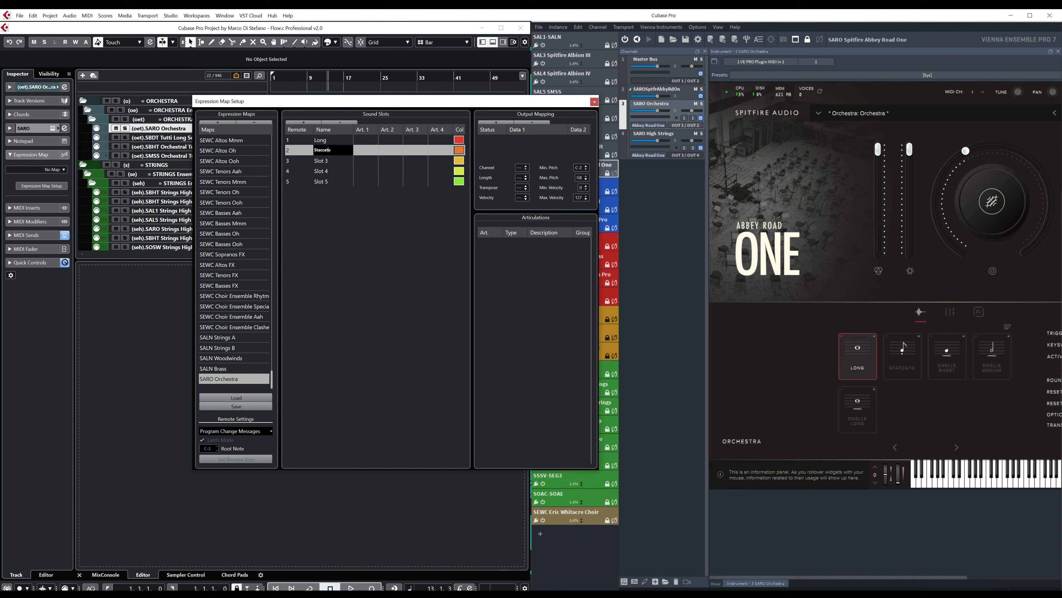
pyautogui.press('Return')
# - Name the third, fourth and fifth sound slots Swells short, Swells medium and Swells long
pyautogui.doubleClick(335, 161)
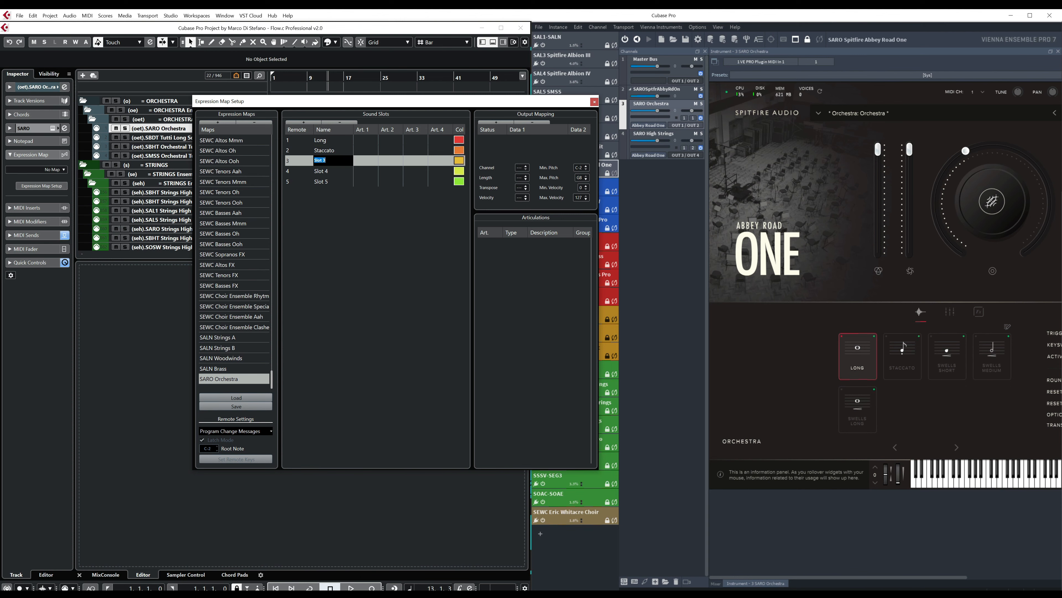
pyautogui.write('Swells short')
pyautogui.press('Return')
pyautogui.doubleClick(333, 170)
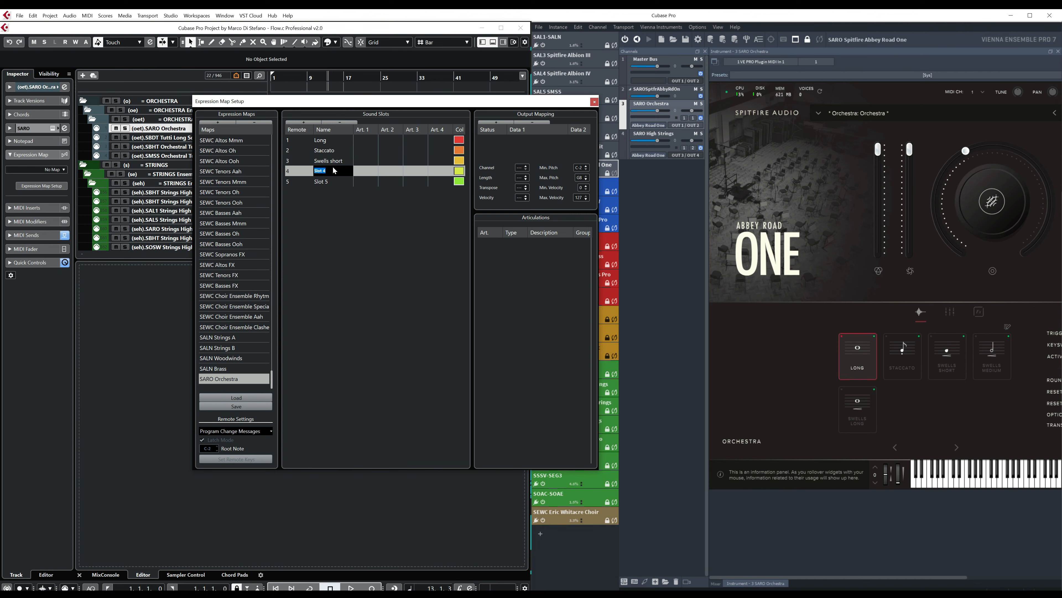
pyautogui.write('Swells medium')
pyautogui.press('Return')
pyautogui.doubleClick(333, 181)
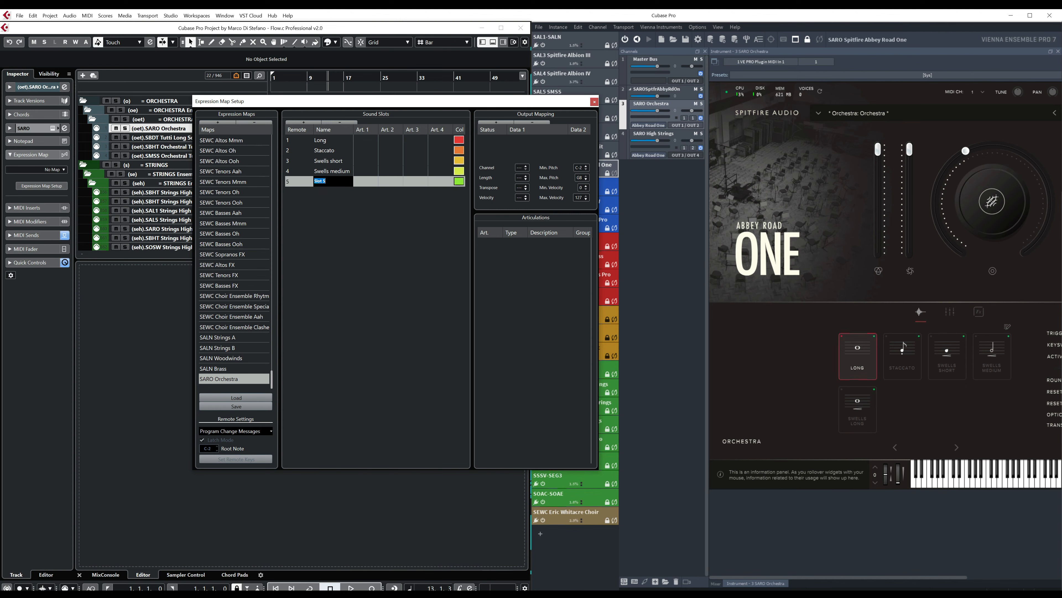
pyautogui.write('Swells long')
pyautogui.press('Return')
# - Add a custom text articulation "long" to the Long slot and set its type to Direction
pyautogui.click(339, 141)
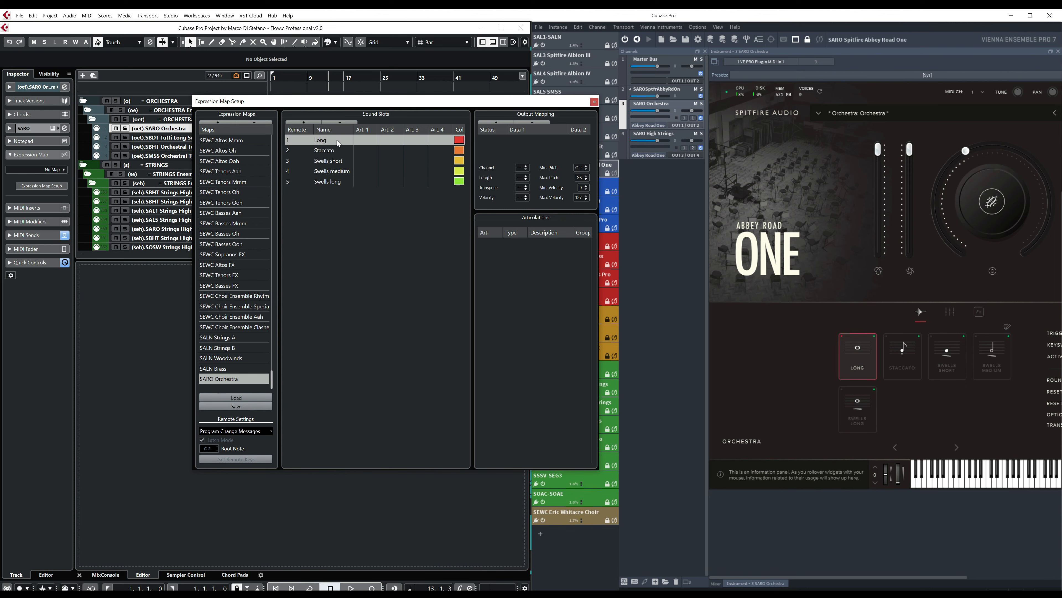
pyautogui.click(368, 143)
pyautogui.click(380, 190)
pyautogui.click(493, 243)
pyautogui.click(497, 254)
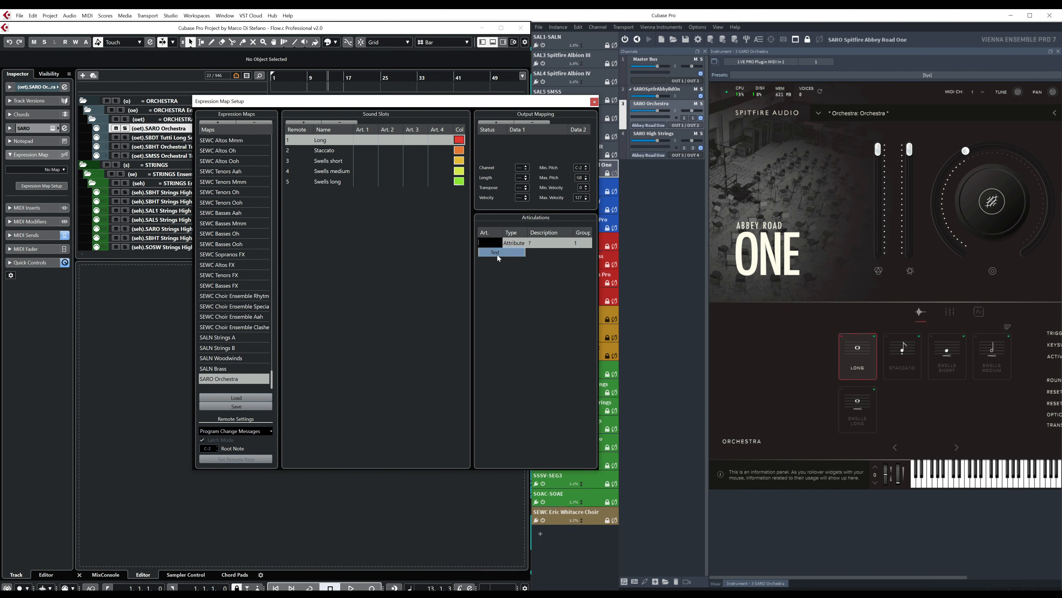
pyautogui.write('long')
pyautogui.press('Return')
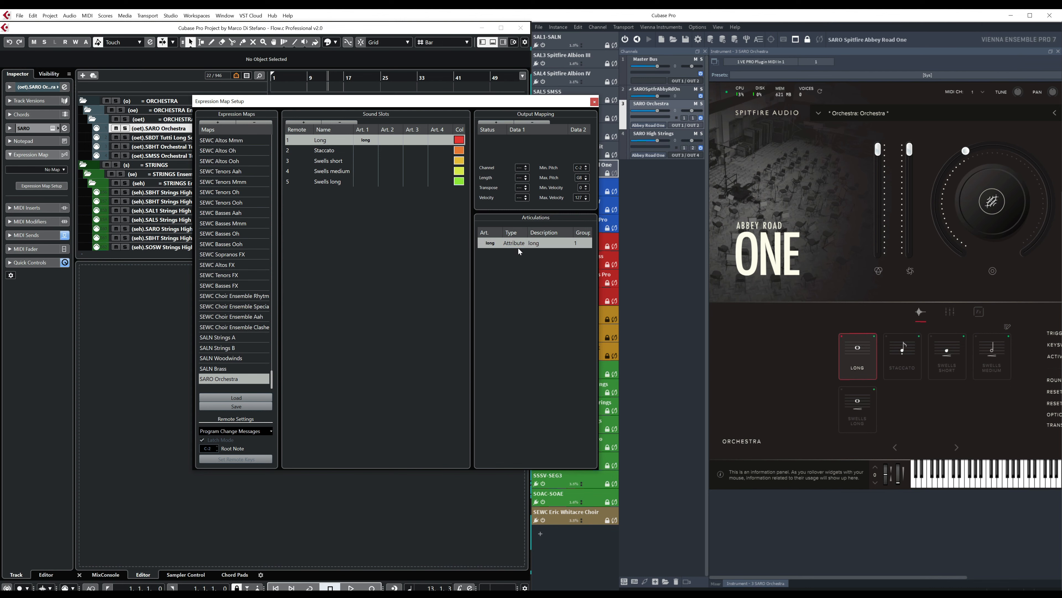
pyautogui.click(519, 245)
pyautogui.click(523, 253)
# - Add a custom text articulation "staccato" to the Staccato slot, keeping the Attribute type
pyautogui.click(338, 152)
pyautogui.click(363, 152)
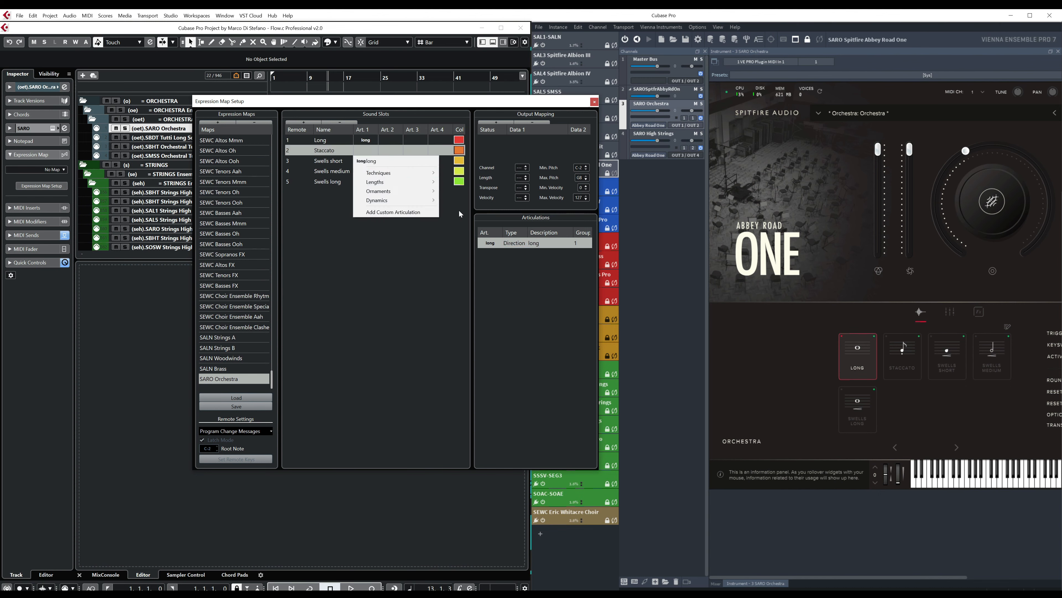
pyautogui.click(488, 245)
pyautogui.click(494, 245)
pyautogui.click(392, 187)
pyautogui.click(365, 151)
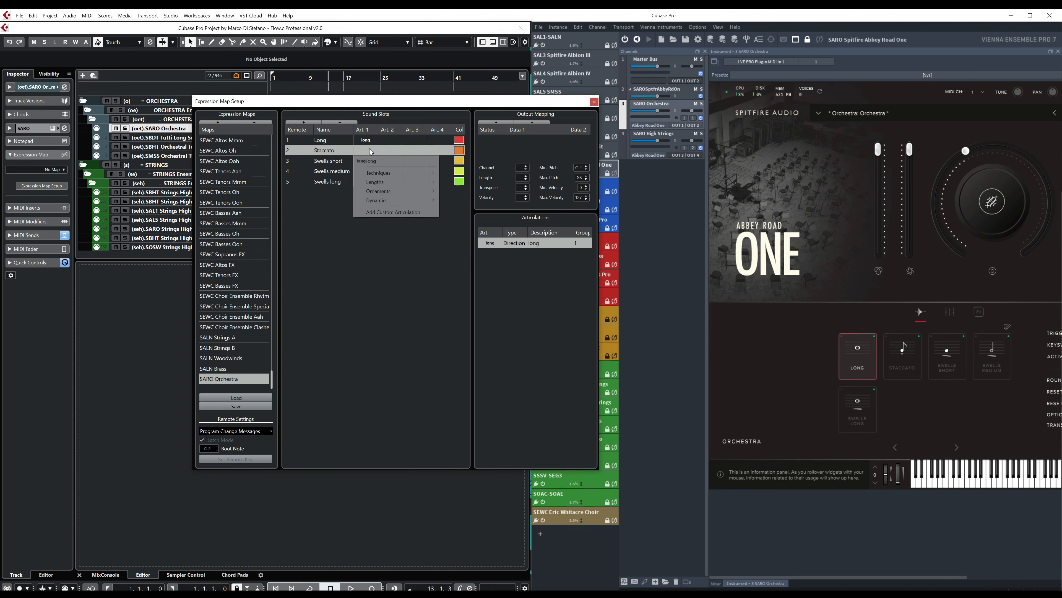
pyautogui.click(389, 213)
pyautogui.click(485, 254)
pyautogui.click(492, 260)
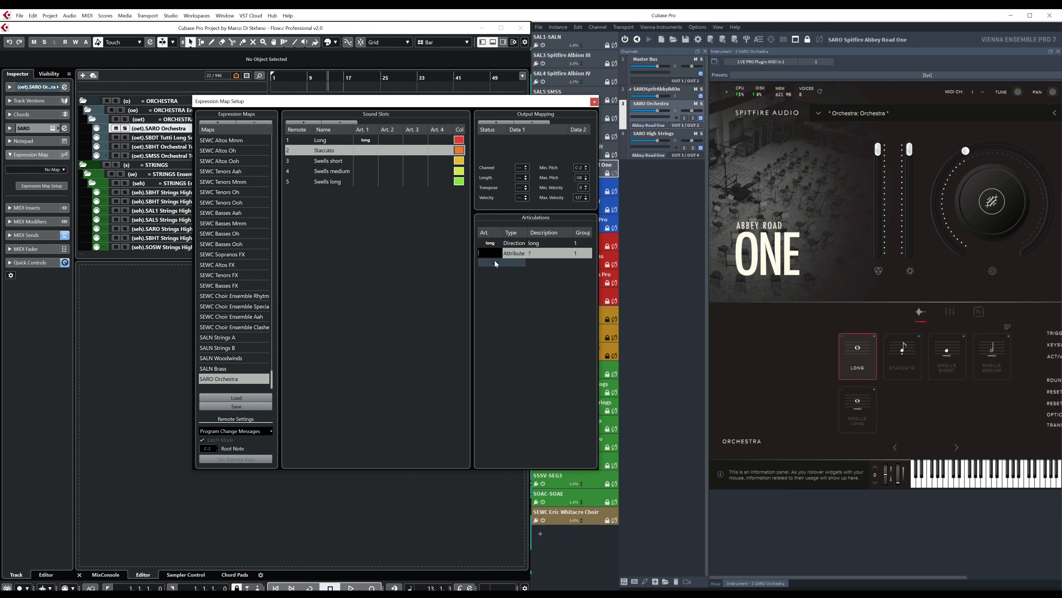
pyautogui.write('staca')
pyautogui.write('ato')
pyautogui.press('Return')
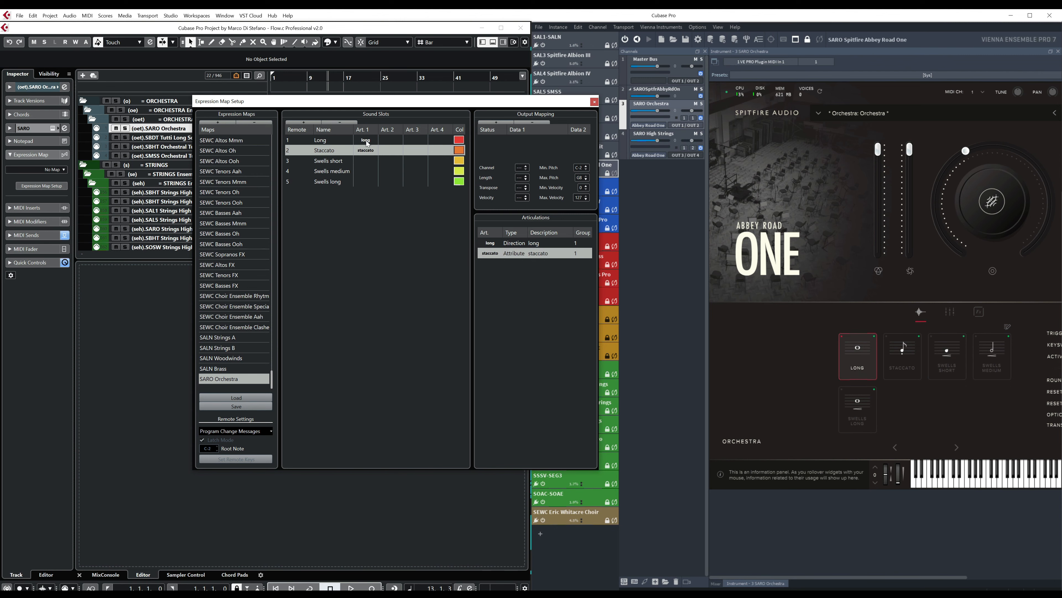
# - Add a custom text articulation "swells short" to the Swells short slot and set its type to Direction
pyautogui.click(366, 161)
pyautogui.click(366, 161)
pyautogui.click(393, 231)
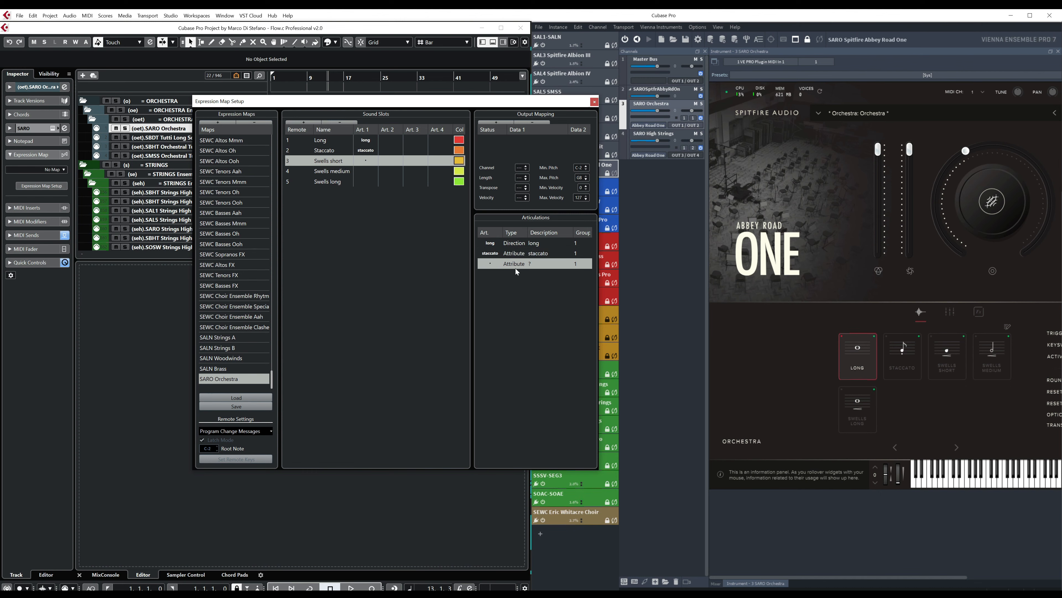
pyautogui.click(496, 265)
pyautogui.click(499, 272)
pyautogui.write('swells short')
pyautogui.press('Return')
pyautogui.click(517, 267)
pyautogui.click(516, 271)
# - Add a custom text articulation "swells medium" to the Swells medium slot and set its type to Direction
pyautogui.click(367, 171)
pyautogui.click(366, 171)
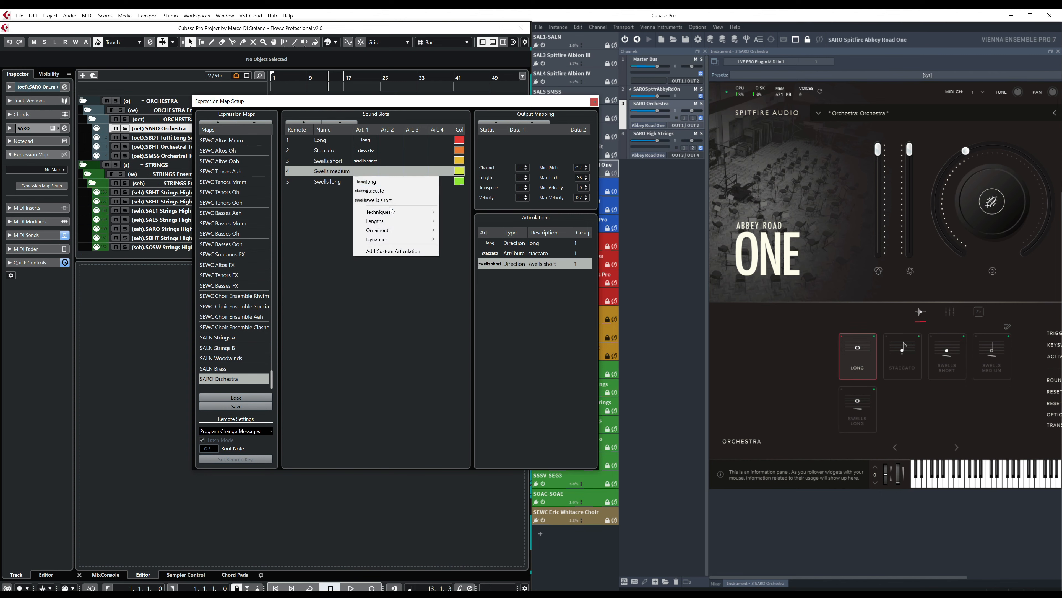
pyautogui.click(394, 251)
pyautogui.click(497, 275)
pyautogui.click(497, 283)
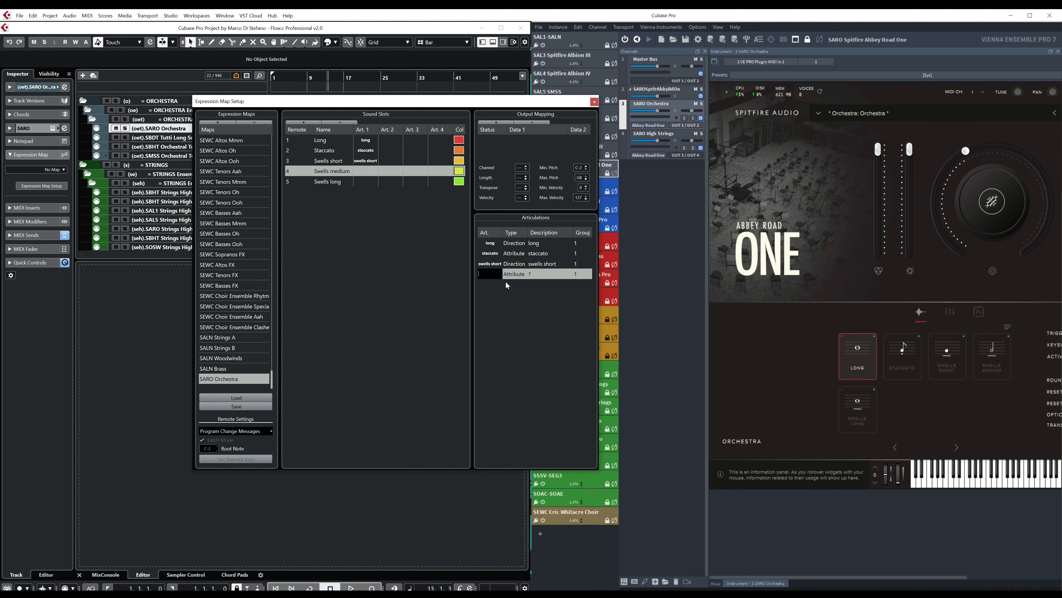
pyautogui.write('swells medium')
pyautogui.press('Return')
pyautogui.click(511, 275)
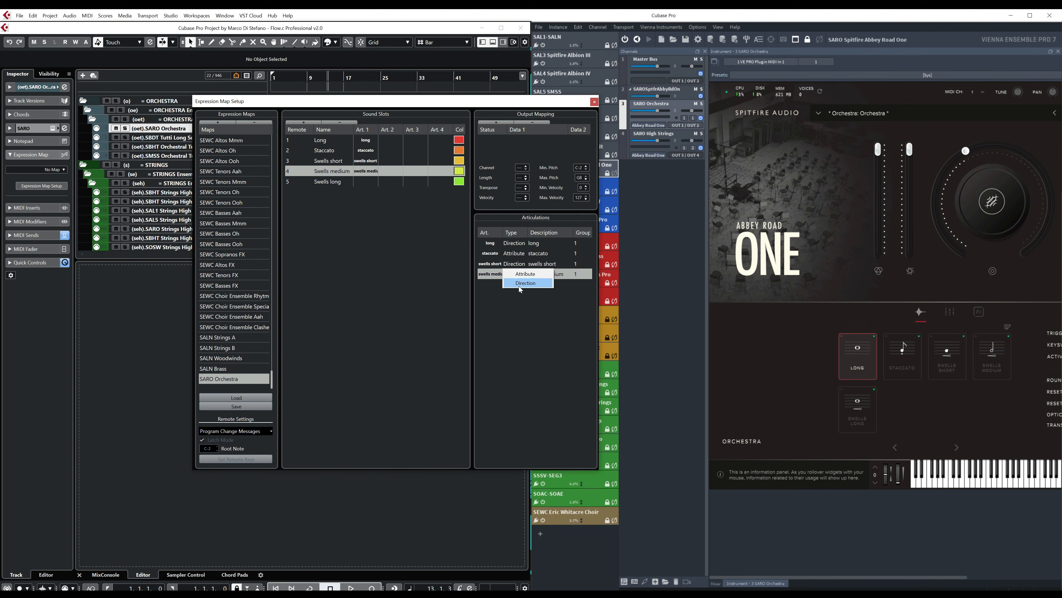
pyautogui.click(526, 283)
# - Add a custom text articulation "swells long" to the Swells long slot and set its type to Direction
pyautogui.click(360, 183)
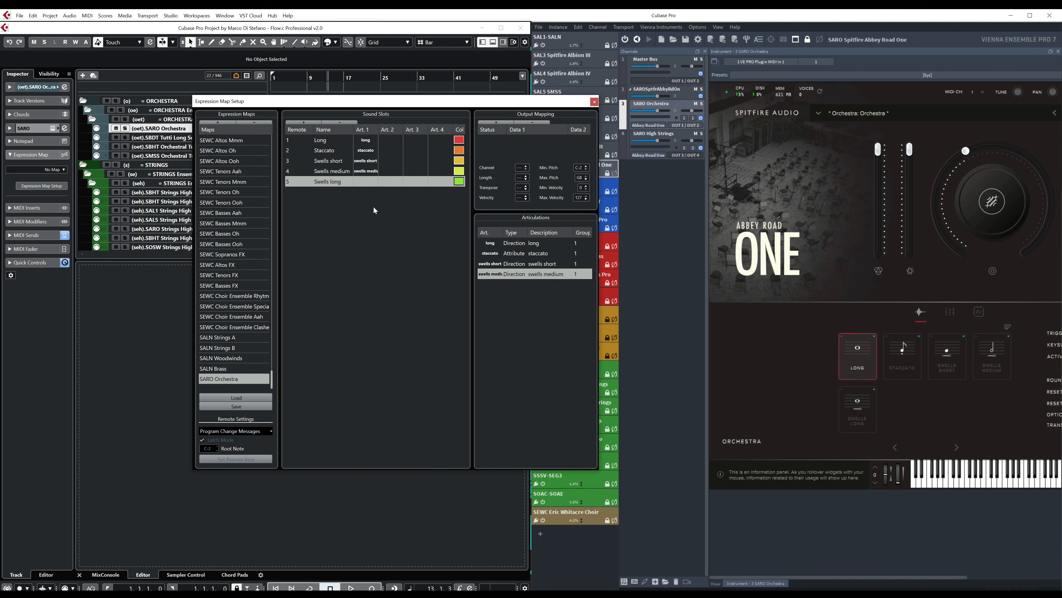
pyautogui.click(366, 181)
pyautogui.click(377, 270)
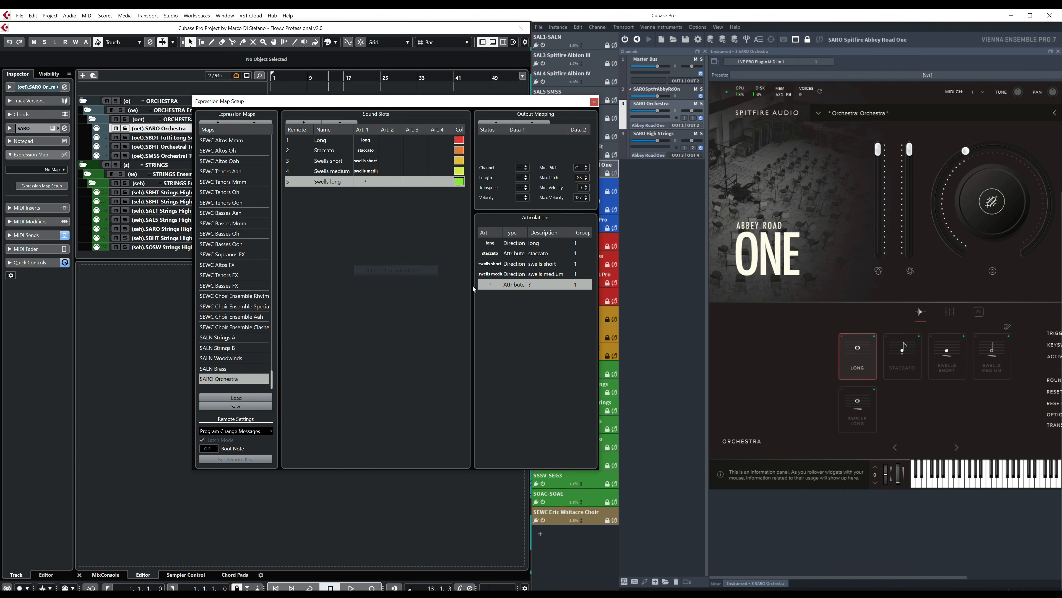
pyautogui.click(492, 284)
pyautogui.click(495, 293)
pyautogui.write('swells long')
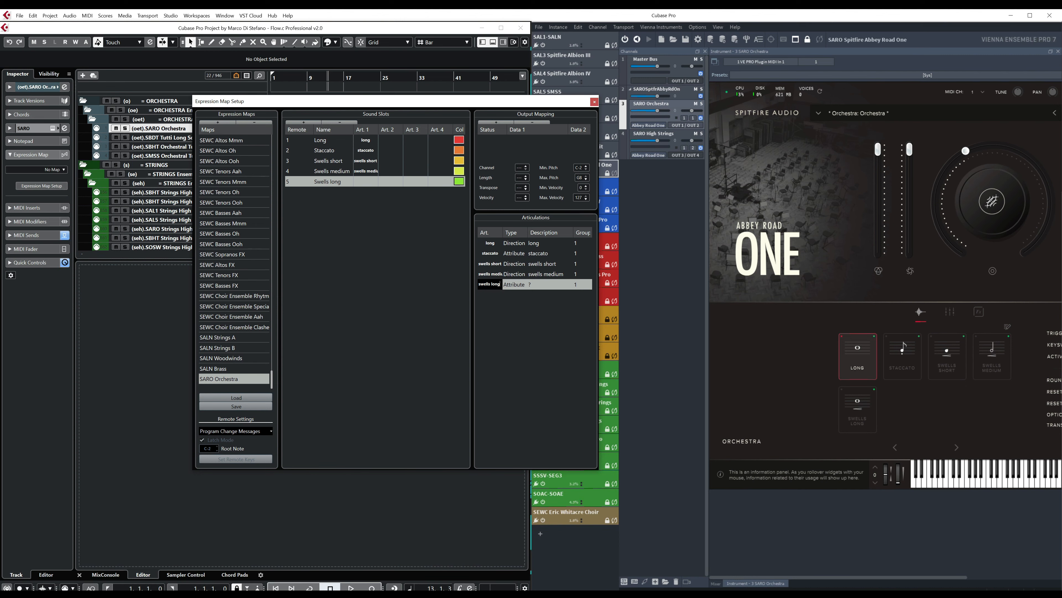
pyautogui.press('Return')
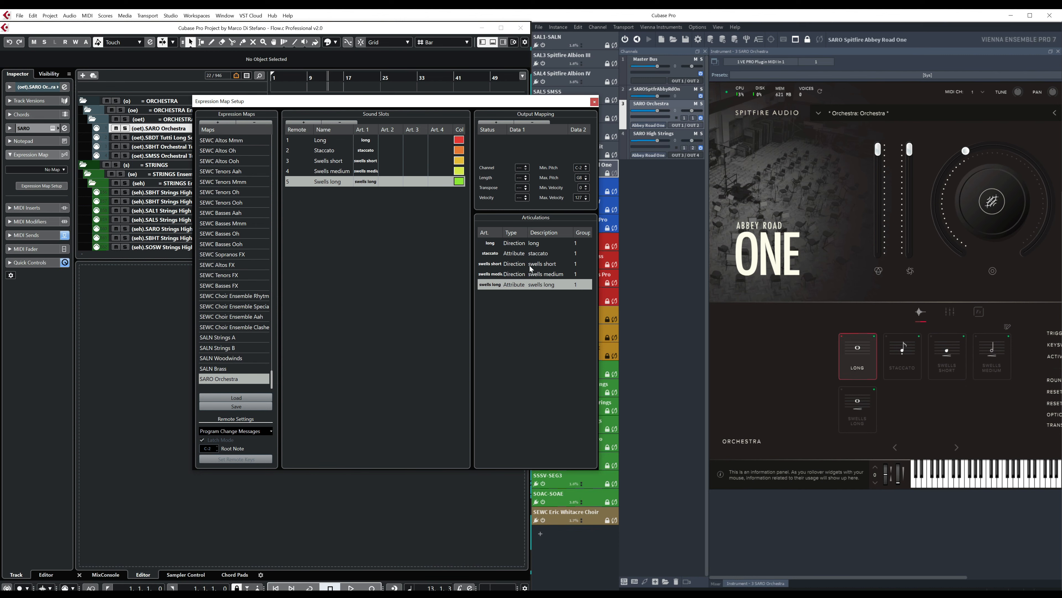
pyautogui.click(516, 283)
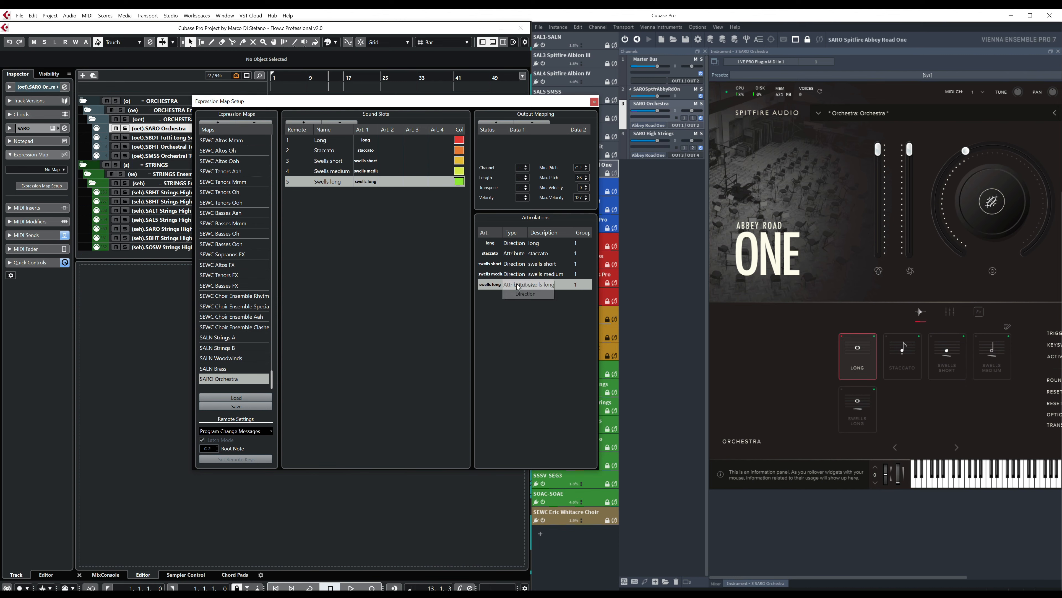
pyautogui.click(519, 293)
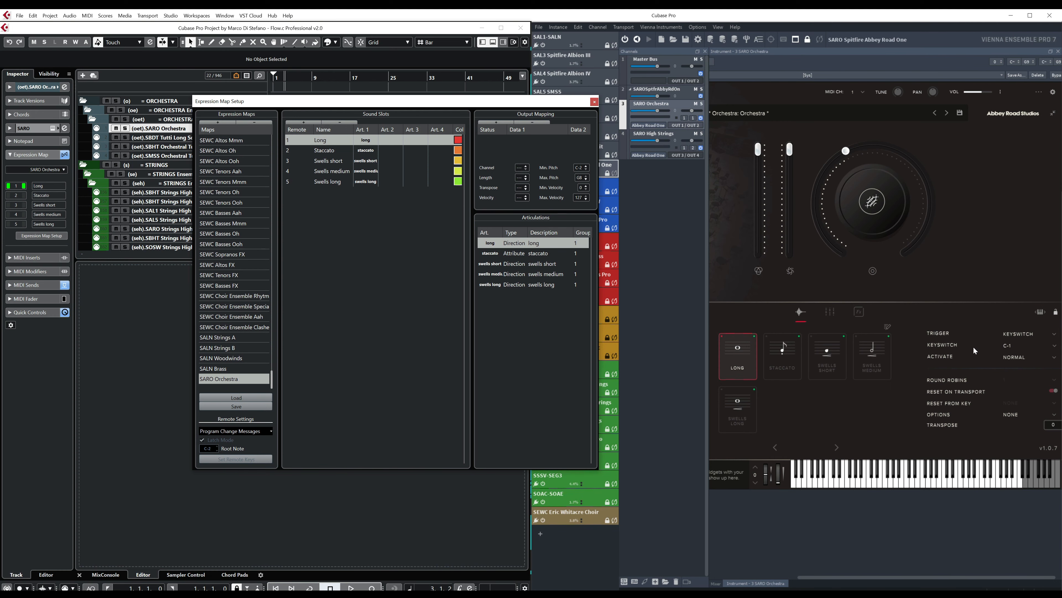
# - Check the keyswitches of the Long and Staccato techniques in Abbey Road One and display the available keyswitch notes for Long
pyautogui.click(748, 360)
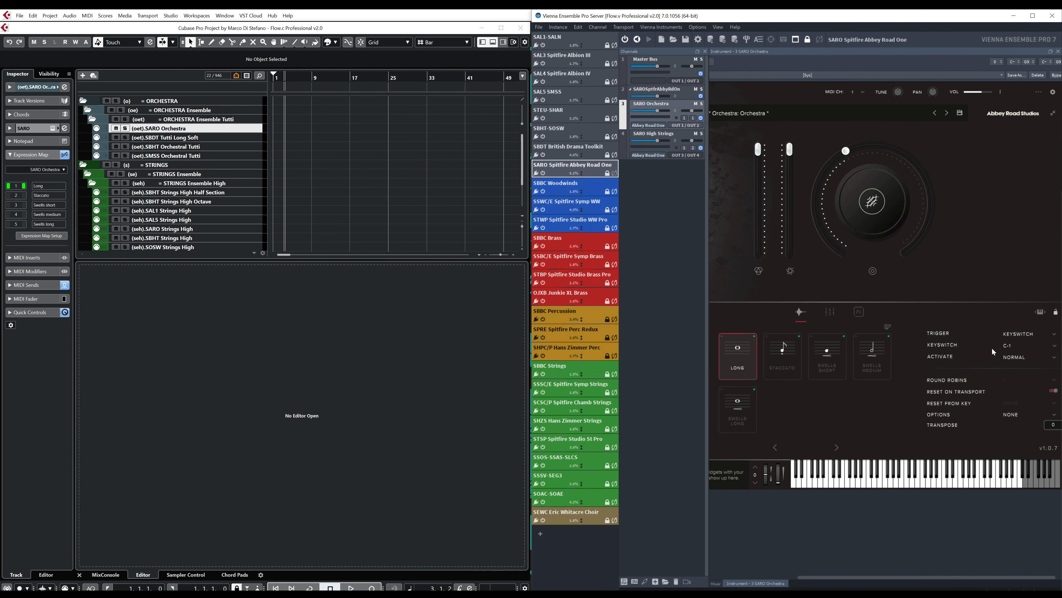
pyautogui.click(795, 356)
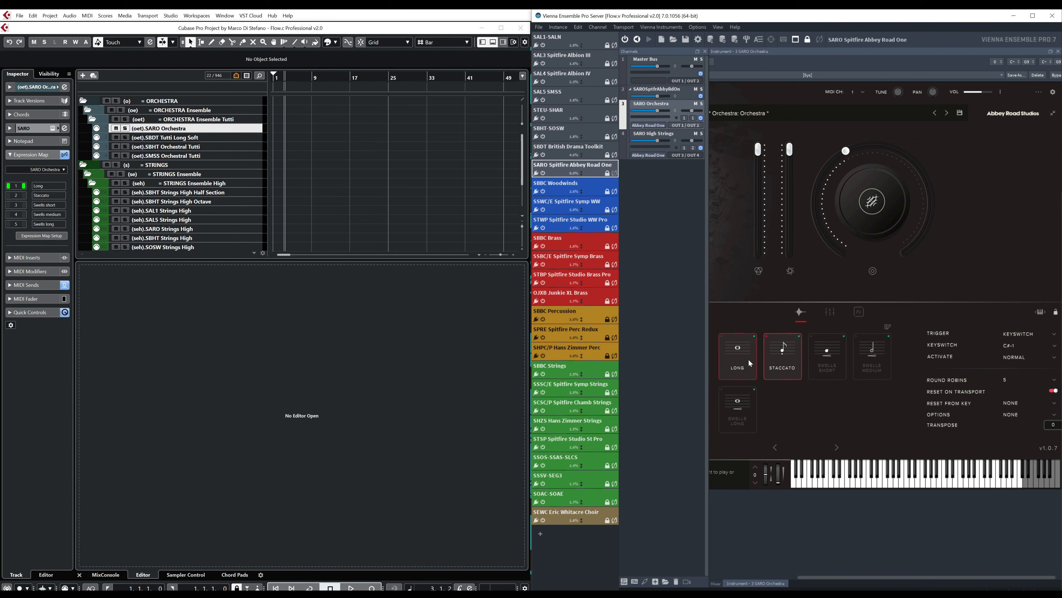
pyautogui.click(737, 353)
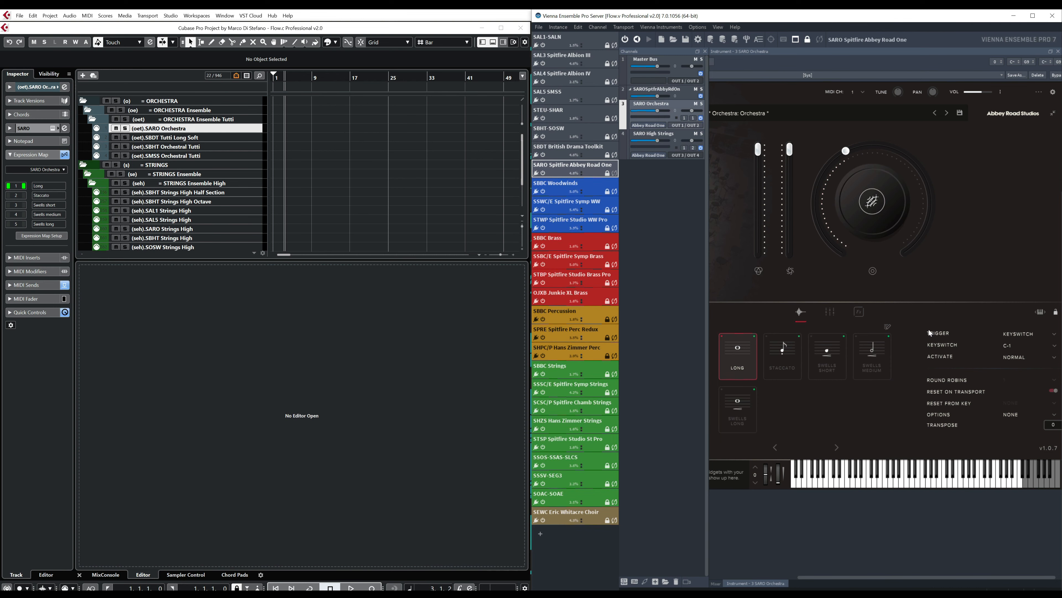
pyautogui.click(1053, 344)
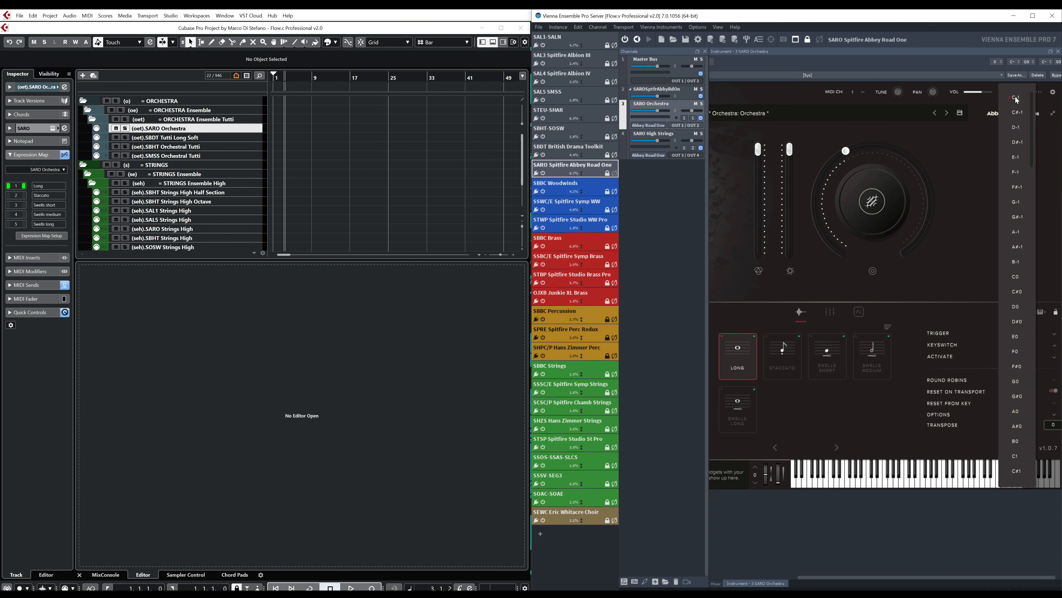
# - Add a Note-On output mapping to the Long slot of the SARO Orchestra map and enter its keyswitch note
pyautogui.click(387, 172)
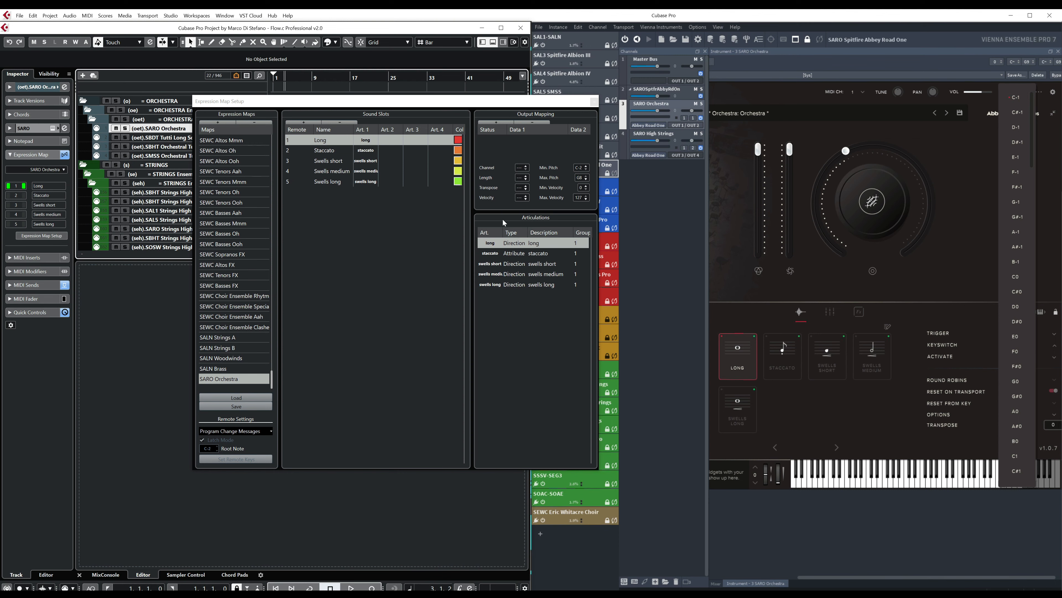
pyautogui.click(321, 142)
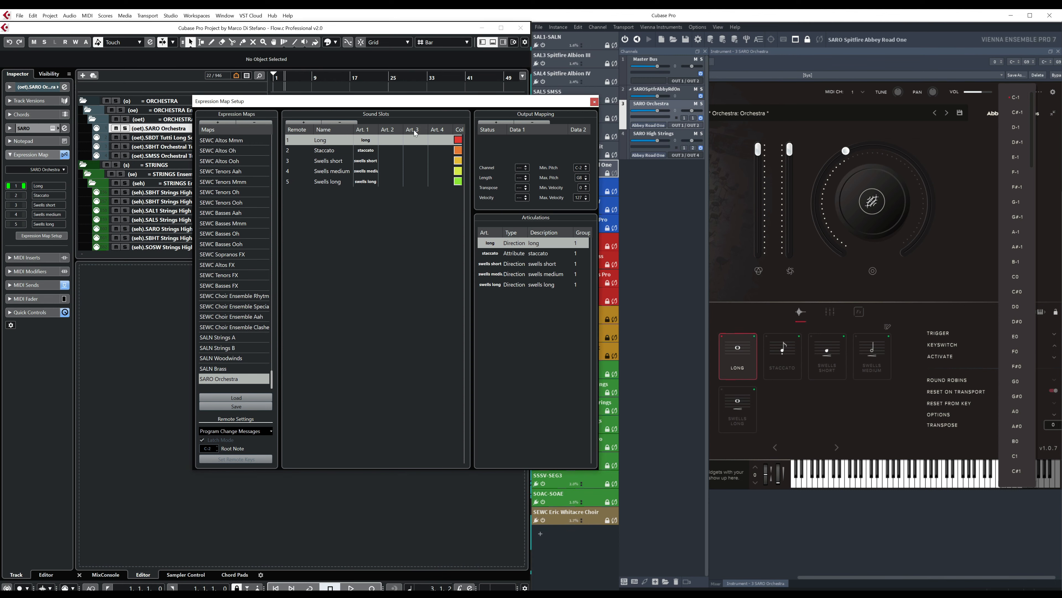
pyautogui.click(491, 122)
pyautogui.doubleClick(544, 141)
pyautogui.write('0')
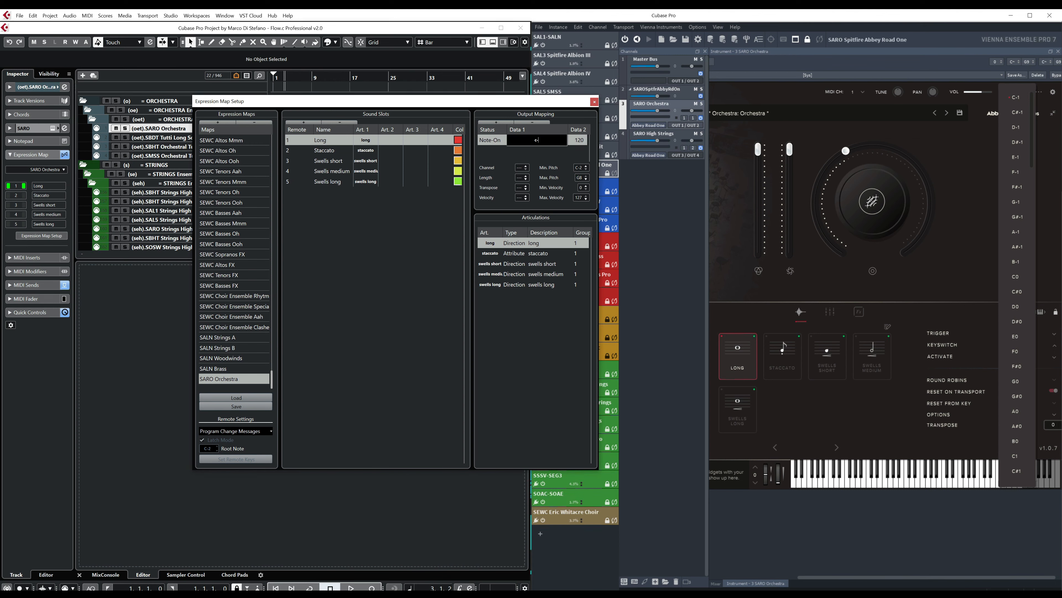
pyautogui.press('Return')
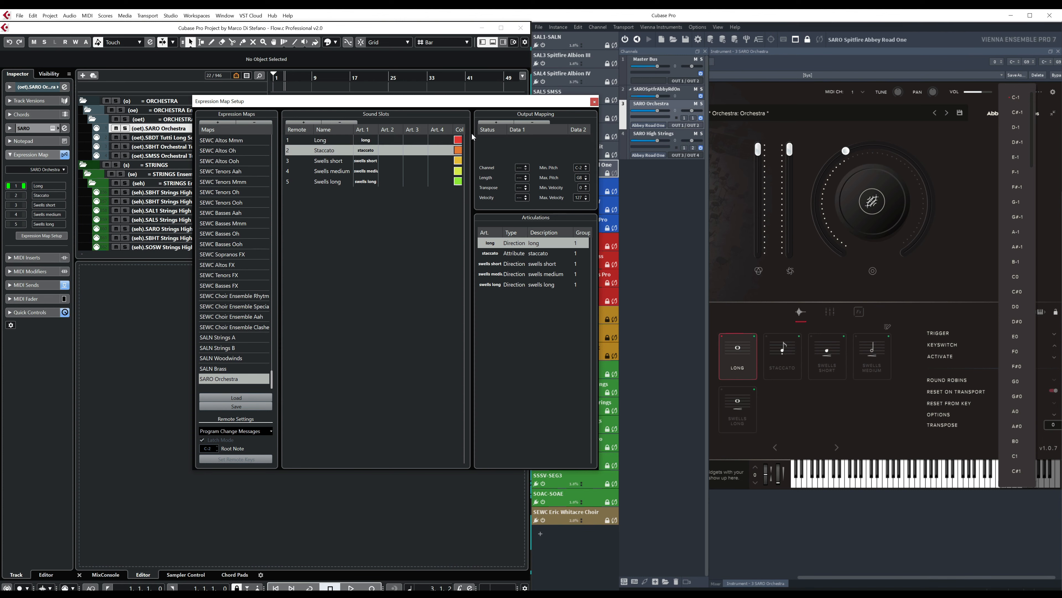
# - Add a Note-On output mapping to the Staccato slot and set its note to C#-2
pyautogui.click(496, 121)
pyautogui.doubleClick(543, 140)
pyautogui.write('c')
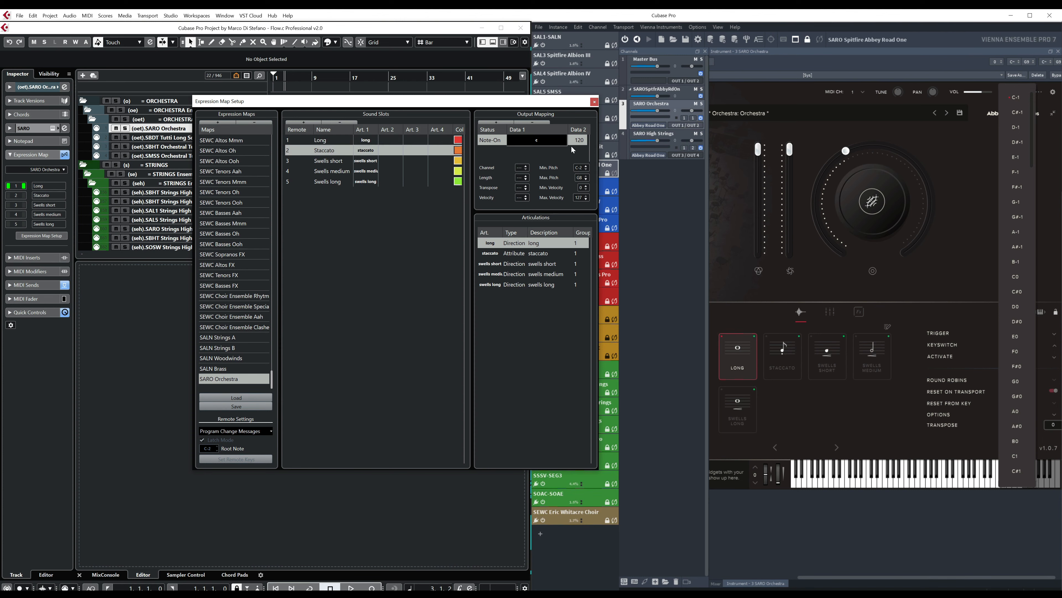
pyautogui.write('#-2')
pyautogui.press('Return')
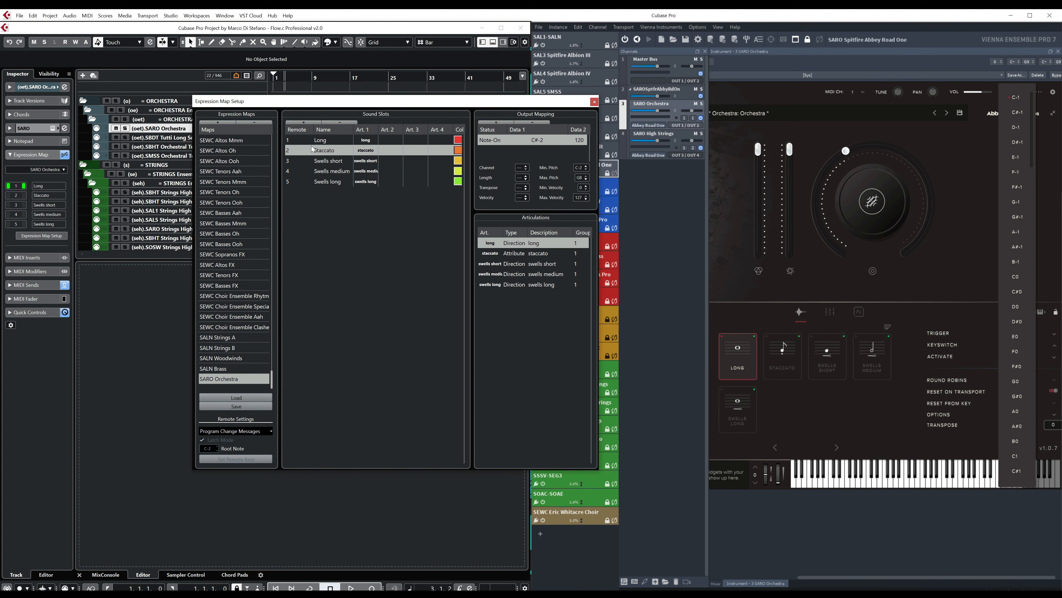
# - Add a Note-On output mapping to the Swells short slot and set its note to D-2
pyautogui.click(330, 161)
pyautogui.click(496, 122)
pyautogui.doubleClick(538, 140)
pyautogui.write('c')
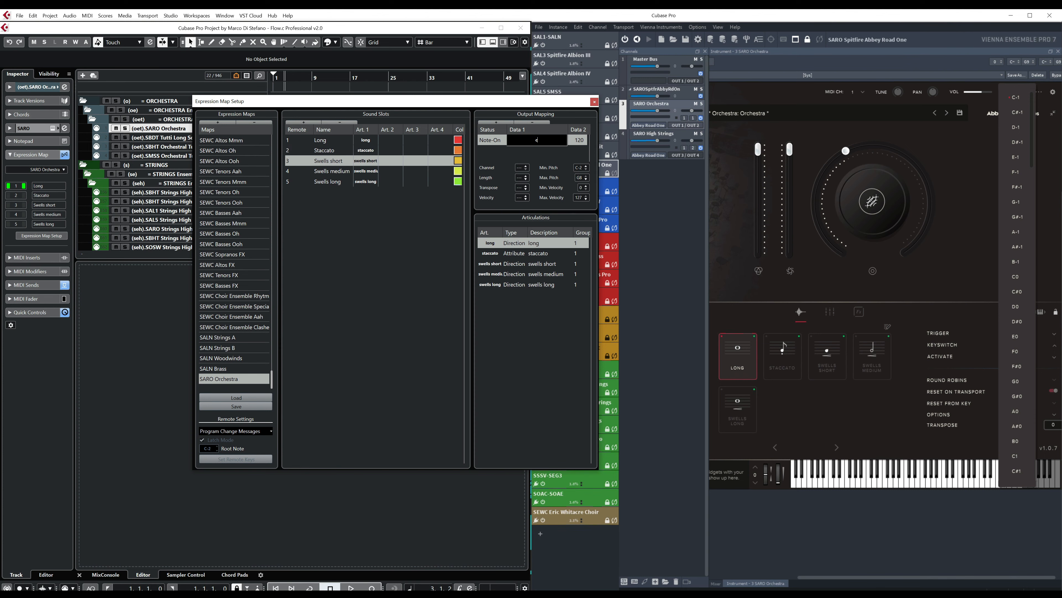
pyautogui.write('-2')
pyautogui.press('Return')
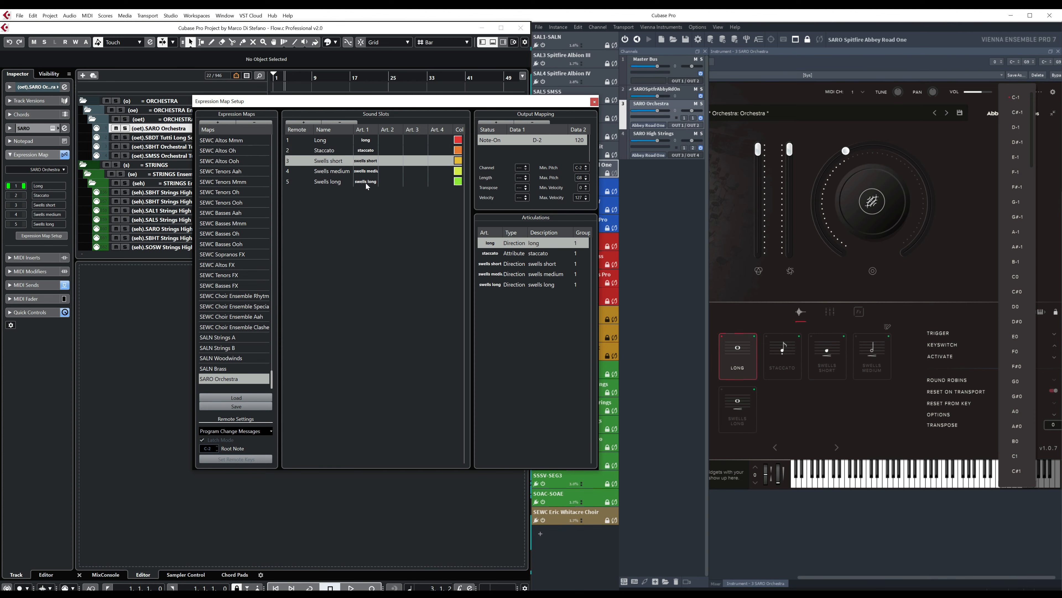
# - Add a Note-On output mapping to the Swells medium slot and set its note to D#-2
pyautogui.click(330, 170)
pyautogui.click(496, 122)
pyautogui.doubleClick(537, 139)
pyautogui.write('d')
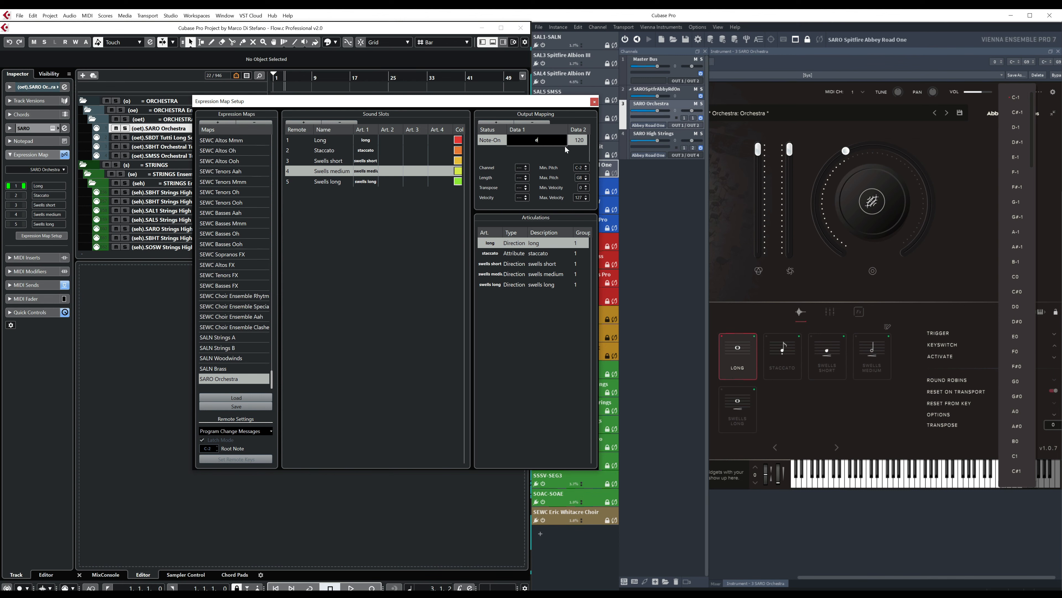
pyautogui.write('#-2')
pyautogui.press('Return')
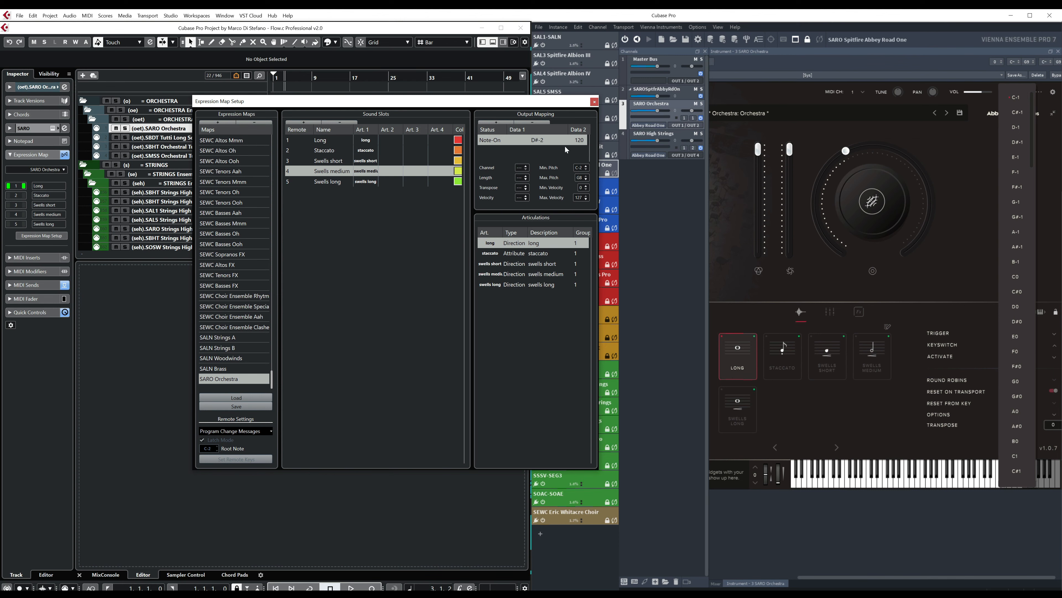
# - Add a Note-On output mapping to the Swells long slot and set its note to E-2
pyautogui.click(347, 186)
pyautogui.click(496, 122)
pyautogui.doubleClick(537, 140)
pyautogui.write('d')
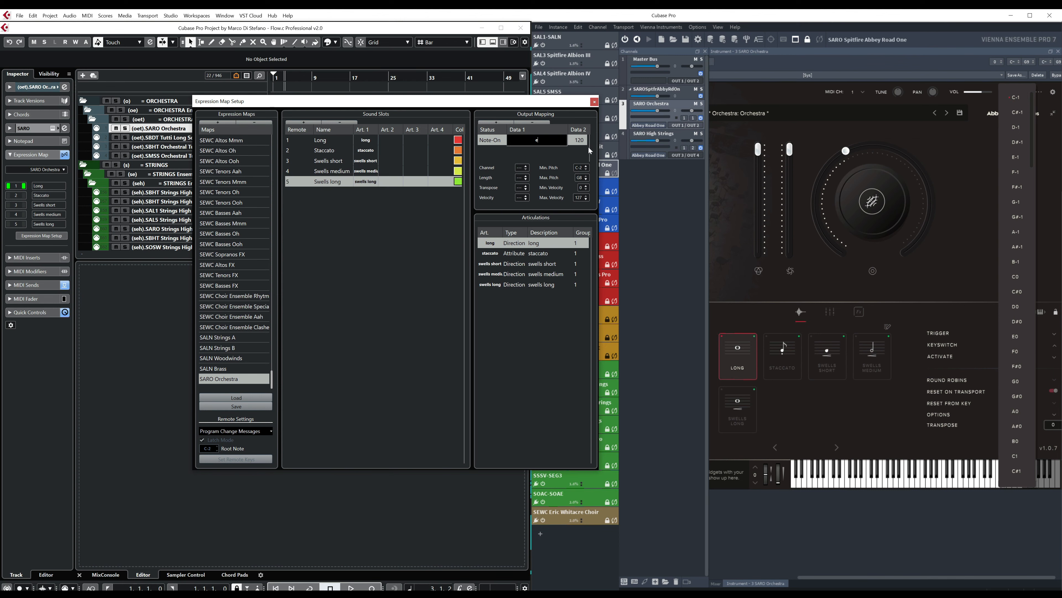
pyautogui.write('-2')
pyautogui.press('Return')
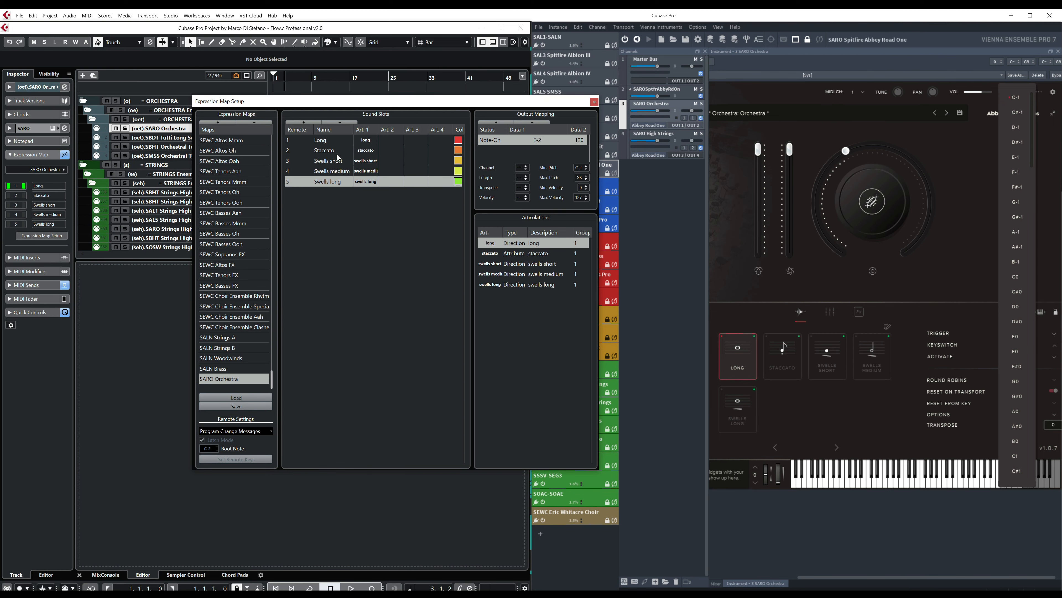
# - Check the keyswitches of the Staccato and Swells techniques in Abbey Road One against the expression map
pyautogui.click(798, 358)
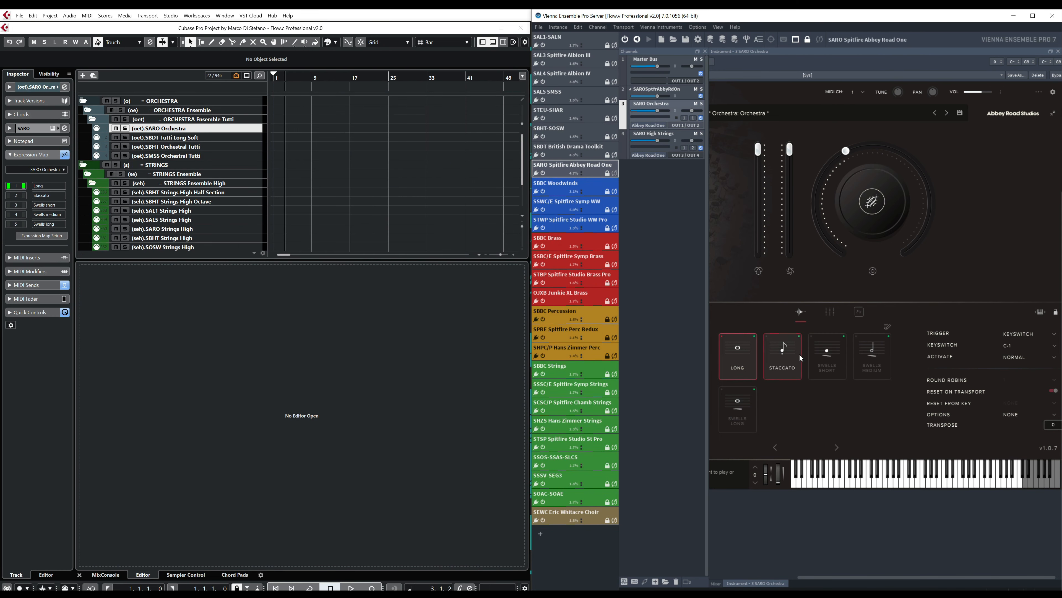
pyautogui.click(816, 354)
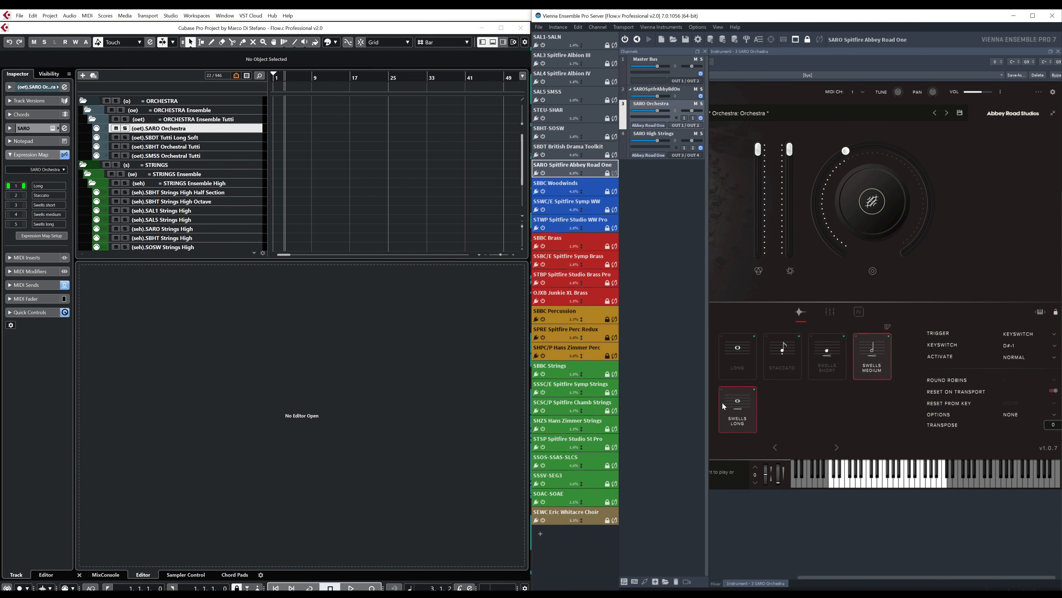
pyautogui.click(737, 407)
pyautogui.click(387, 175)
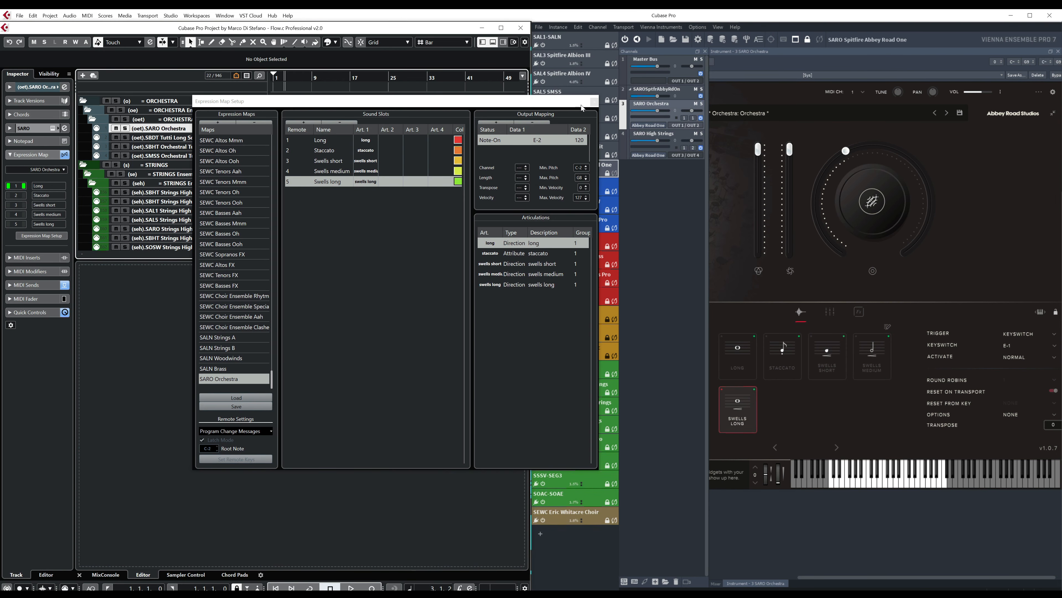
# - Close the expression map setup and assign the SARO Orchestra map to the SARO Orchestra track
pyautogui.click(594, 102)
pyautogui.click(62, 172)
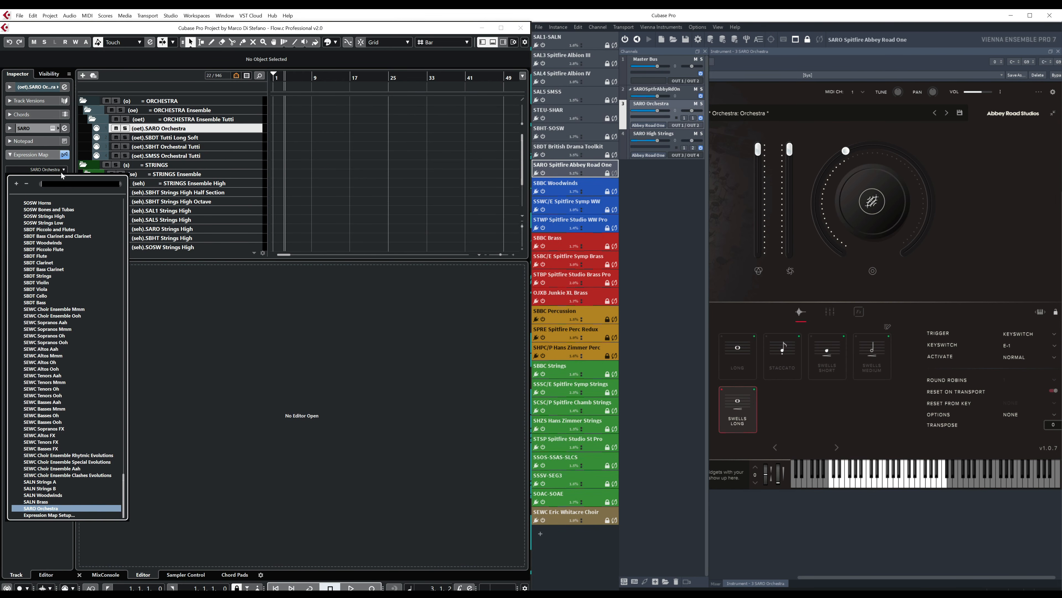
pyautogui.click(57, 508)
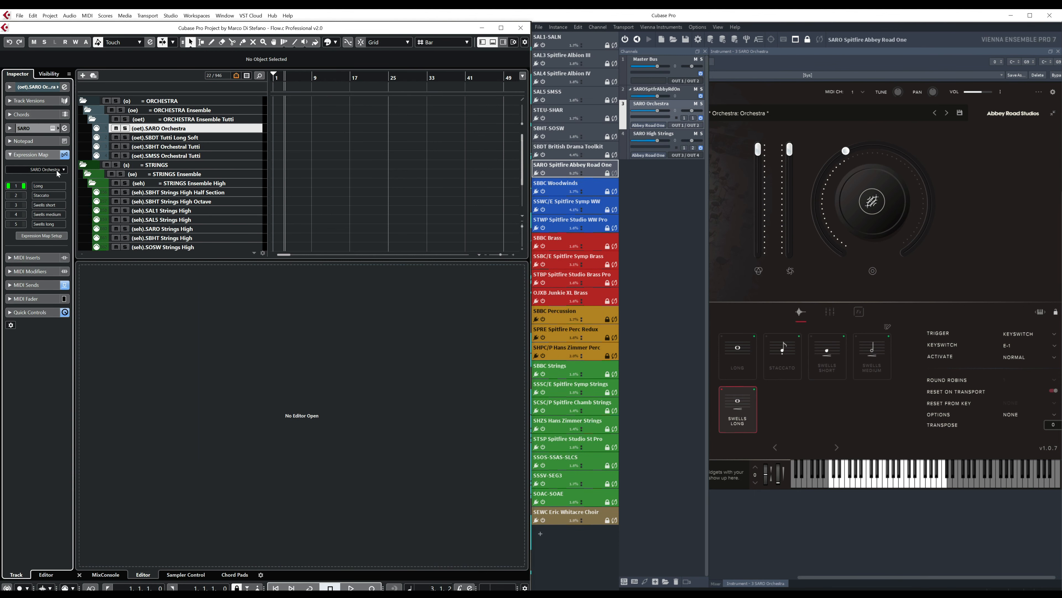
# - Draw a MIDI part on the SARO Orchestra track from bar 1 to about bar 27
pyautogui.rightClick(283, 139)
pyautogui.click(305, 138)
pyautogui.moveTo(278, 128); pyautogui.dragTo(403, 129)
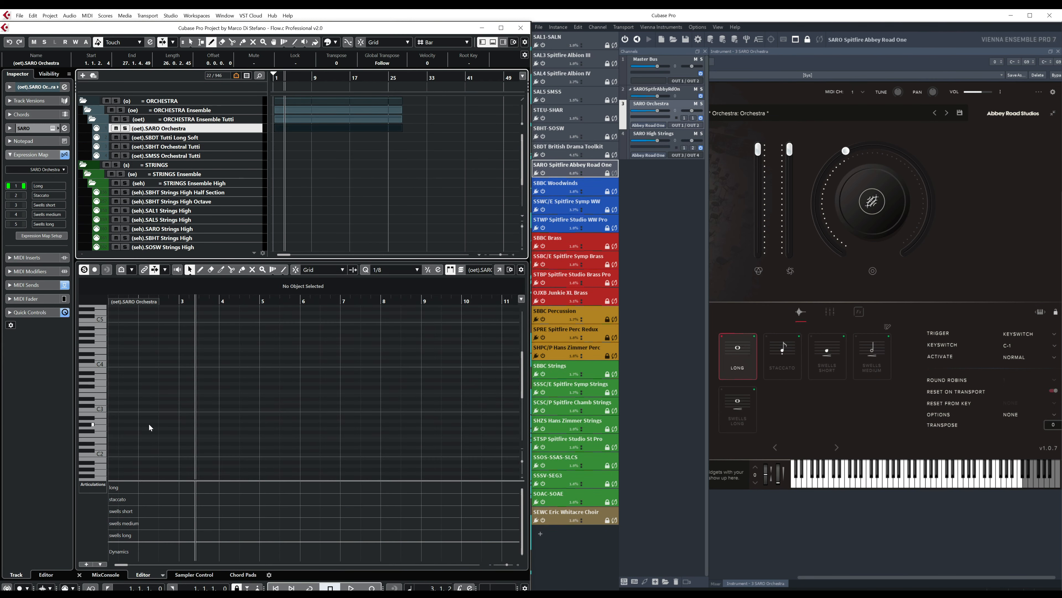
# - Record an ascending line of held notes on the SARO Orchestra track, starting from the project start
pyautogui.click(276, 588)
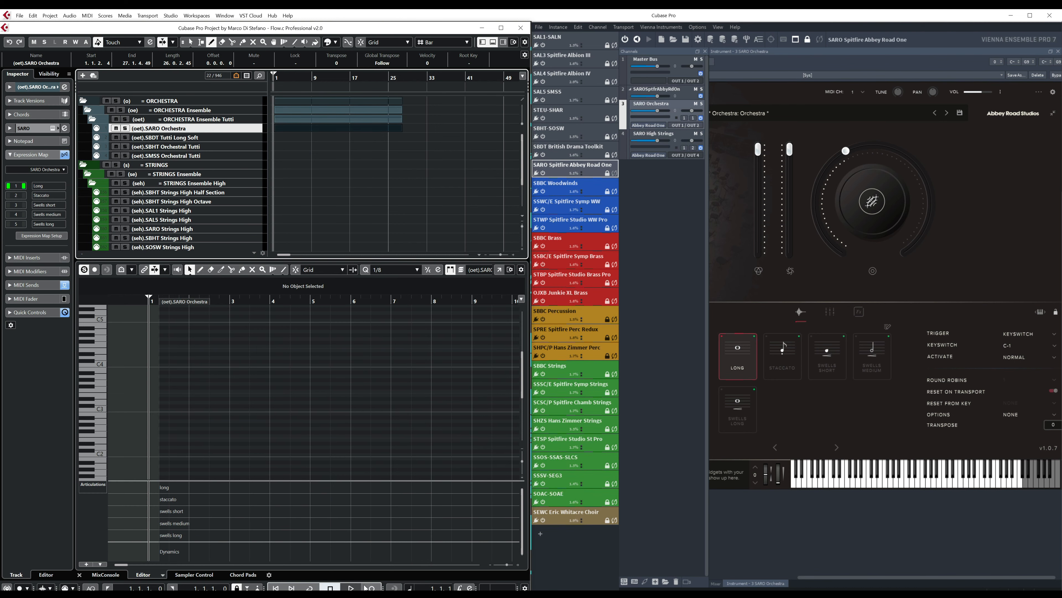
pyautogui.click(373, 588)
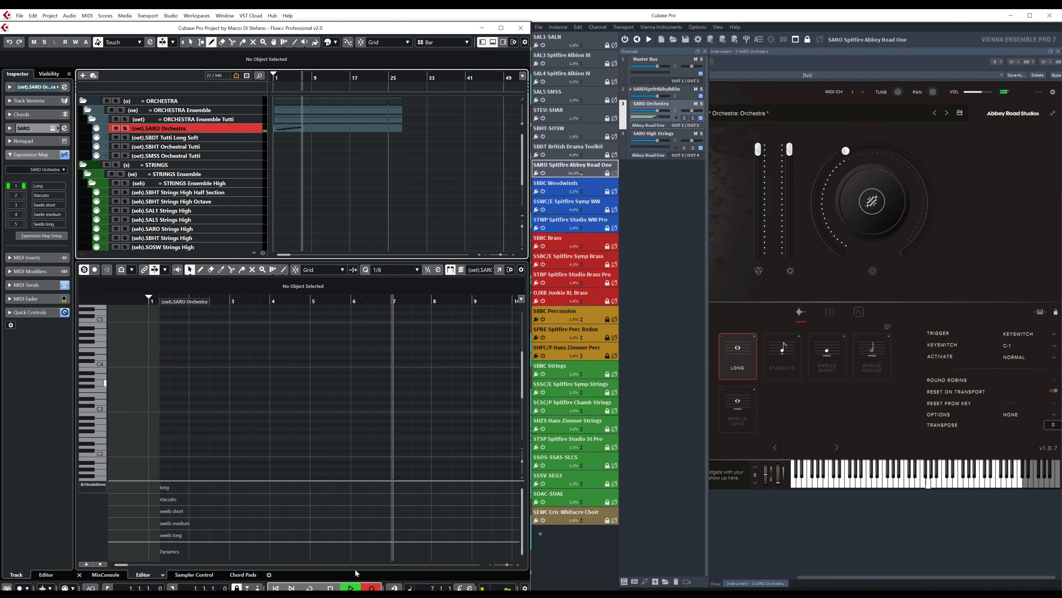
pyautogui.click(330, 588)
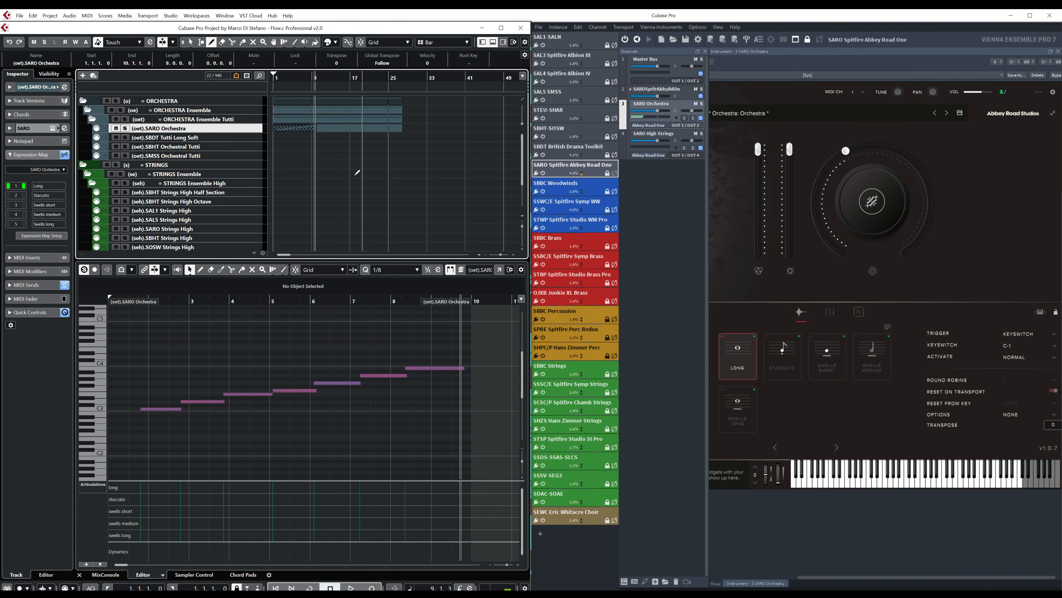
# - Delete the long hand-drawn part on the SARO Orchestra track, keeping the recorded part
pyautogui.rightClick(346, 154)
pyautogui.click(350, 158)
pyautogui.click(347, 130)
pyautogui.press('Delete')
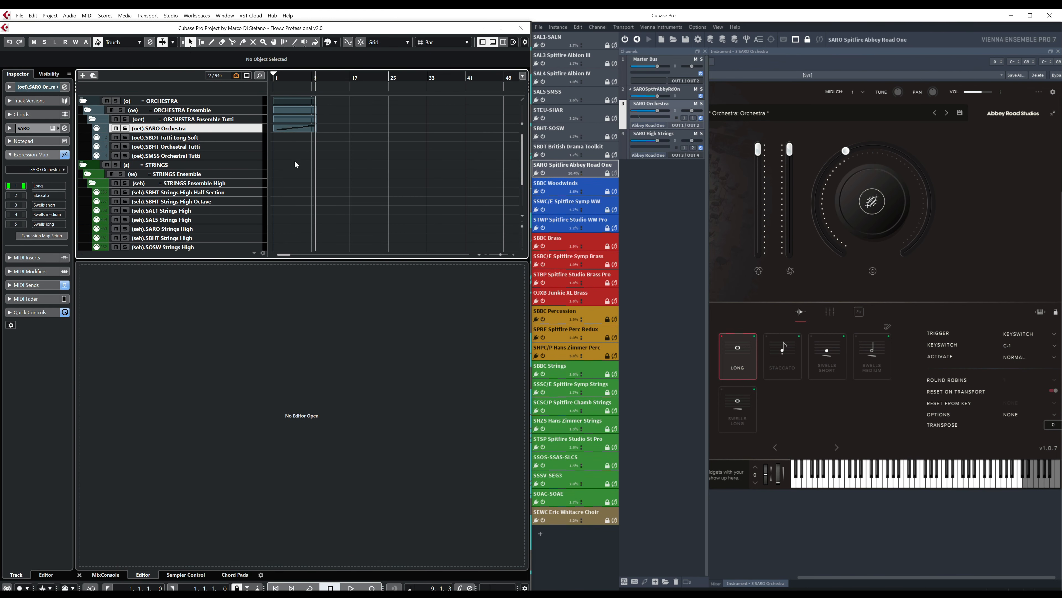
# - Open the recorded part and draw a long articulation under the first note and staccato under the second
pyautogui.click(290, 132)
pyautogui.rightClick(158, 442)
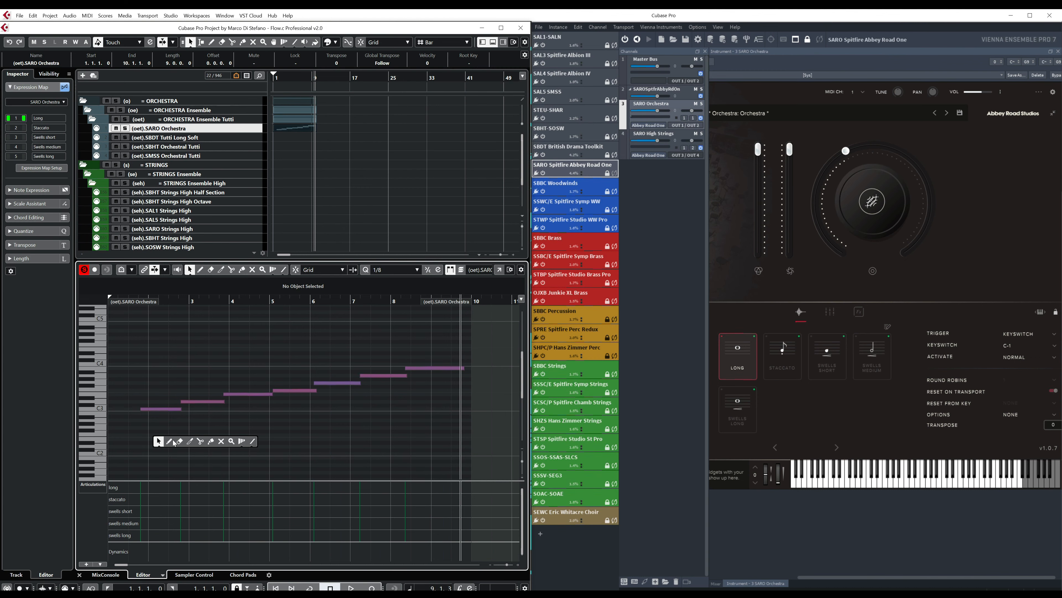
pyautogui.click(171, 443)
pyautogui.click(130, 488)
pyautogui.click(182, 499)
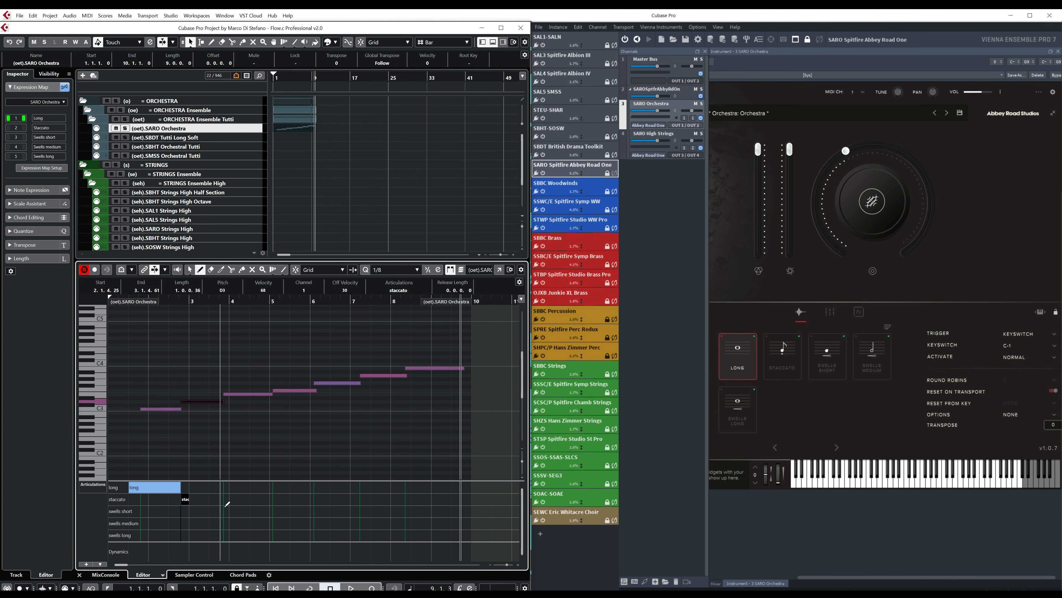
# - Draw swells short, swells medium, swells long, swells medium and swells short articulations in sequence under the third to seventh notes
pyautogui.click(225, 511)
pyautogui.click(269, 523)
pyautogui.click(311, 535)
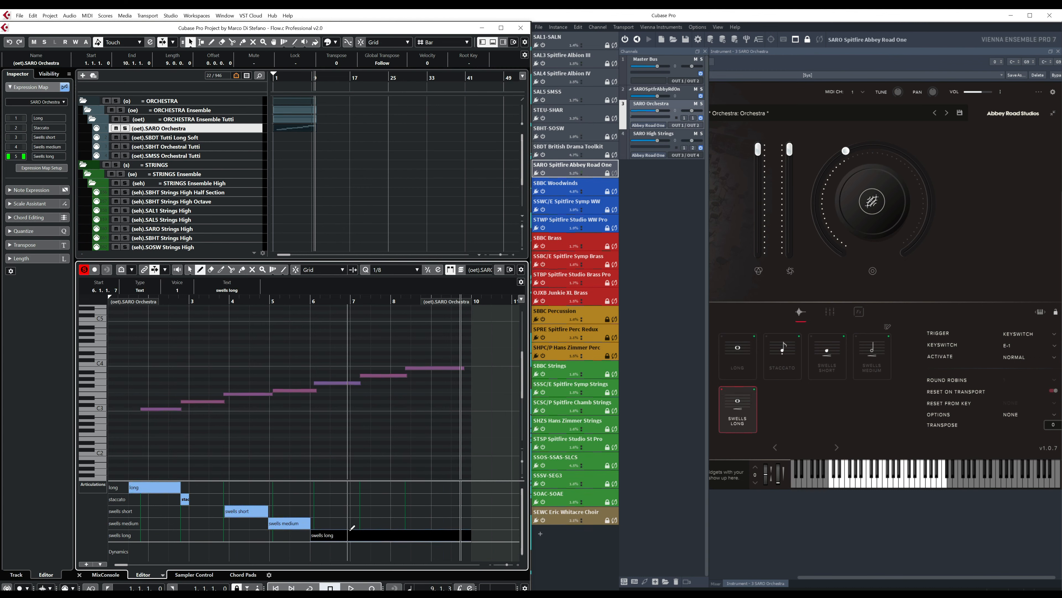
pyautogui.click(356, 523)
pyautogui.click(405, 509)
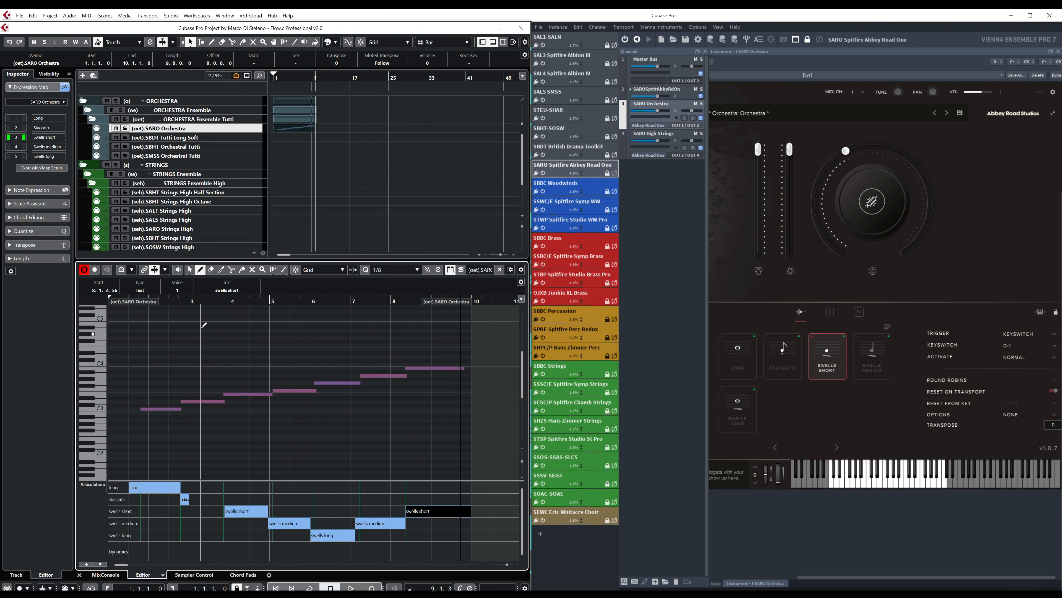
# - Play the part from its beginning to test the articulation switching, and stop after the last note
pyautogui.moveTo(144, 301); pyautogui.dragTo(121, 306)
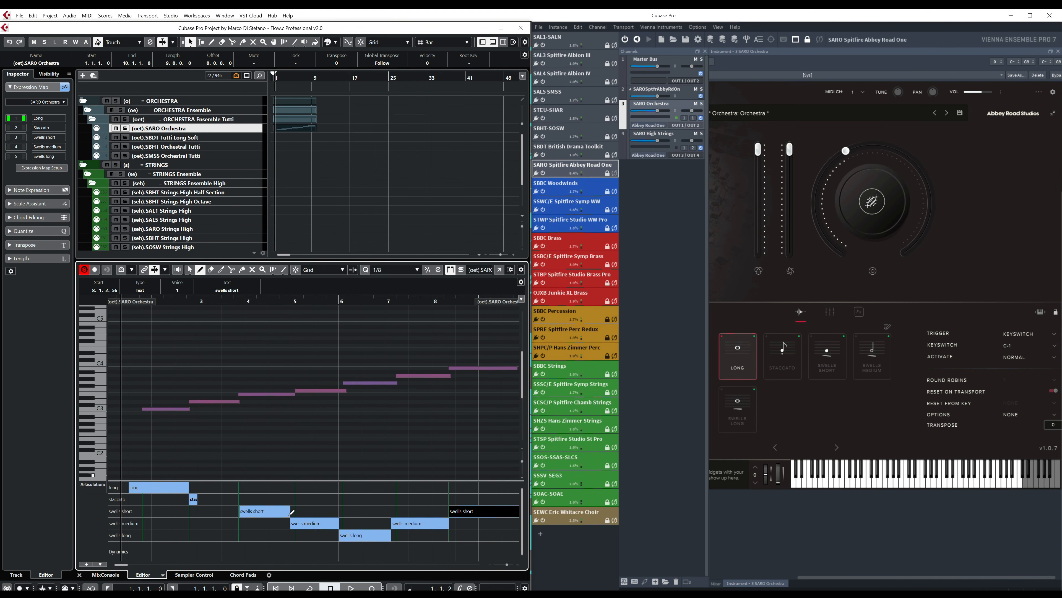
pyautogui.click(353, 588)
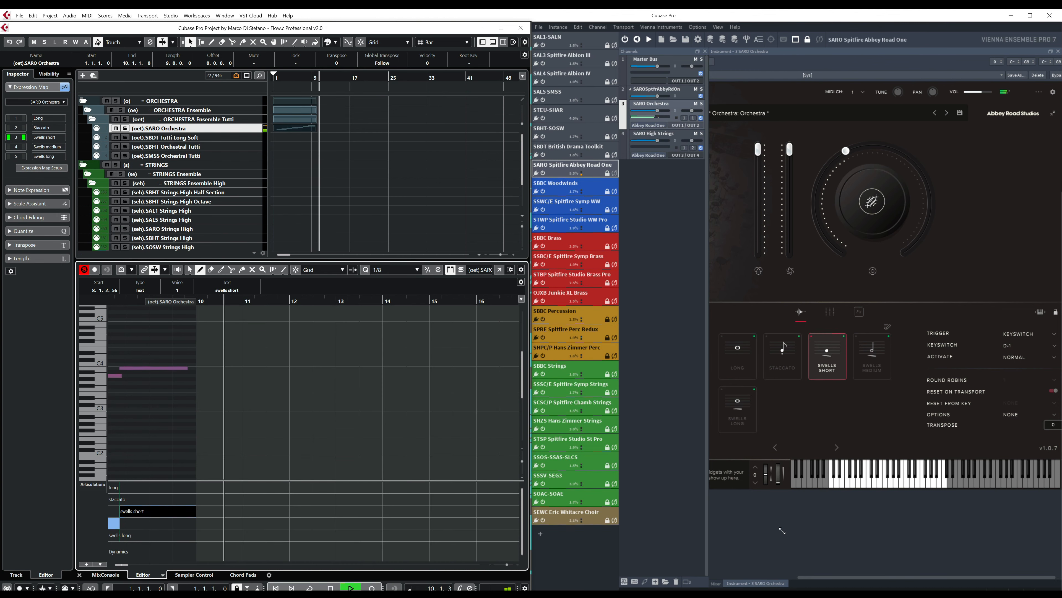
pyautogui.click(331, 588)
# - Examine the filter conditions and action values of the Transformer MIDI send on the SARO Orchestra track, and close it
pyautogui.click(317, 168)
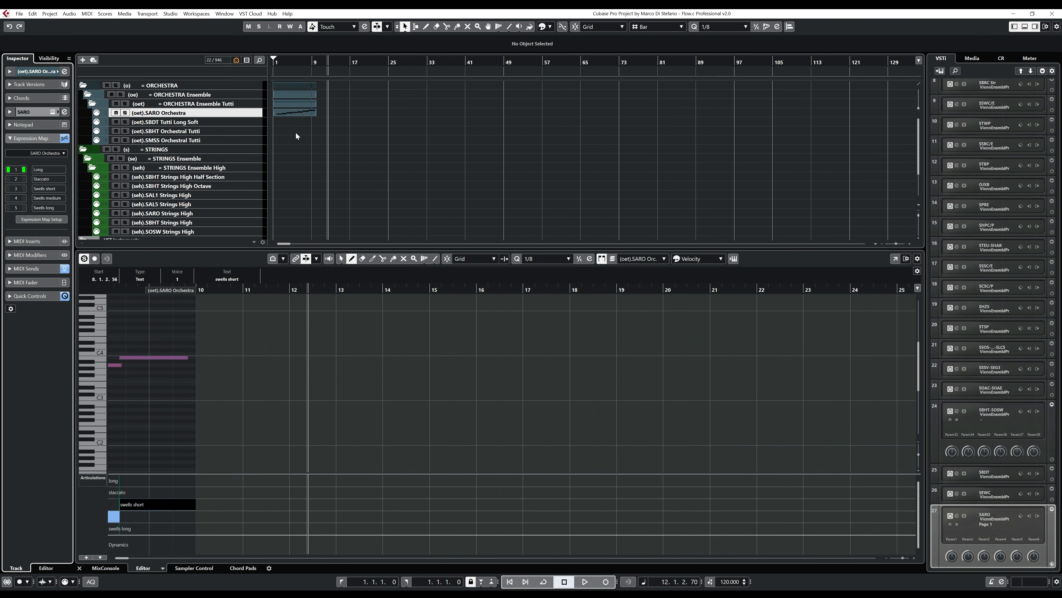
pyautogui.click(36, 266)
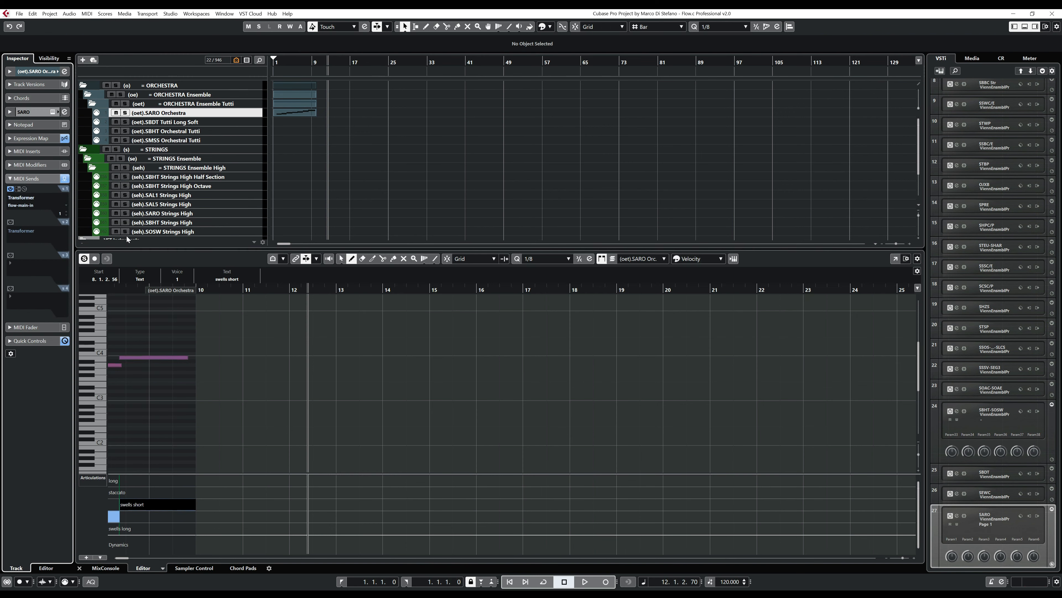
pyautogui.click(24, 189)
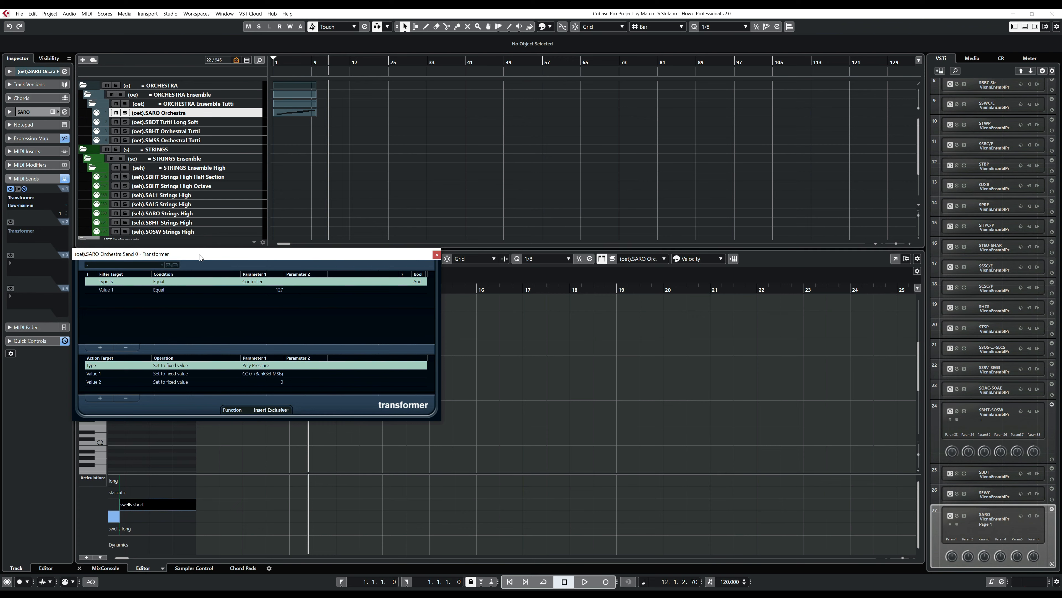
pyautogui.moveTo(200, 254); pyautogui.dragTo(280, 184)
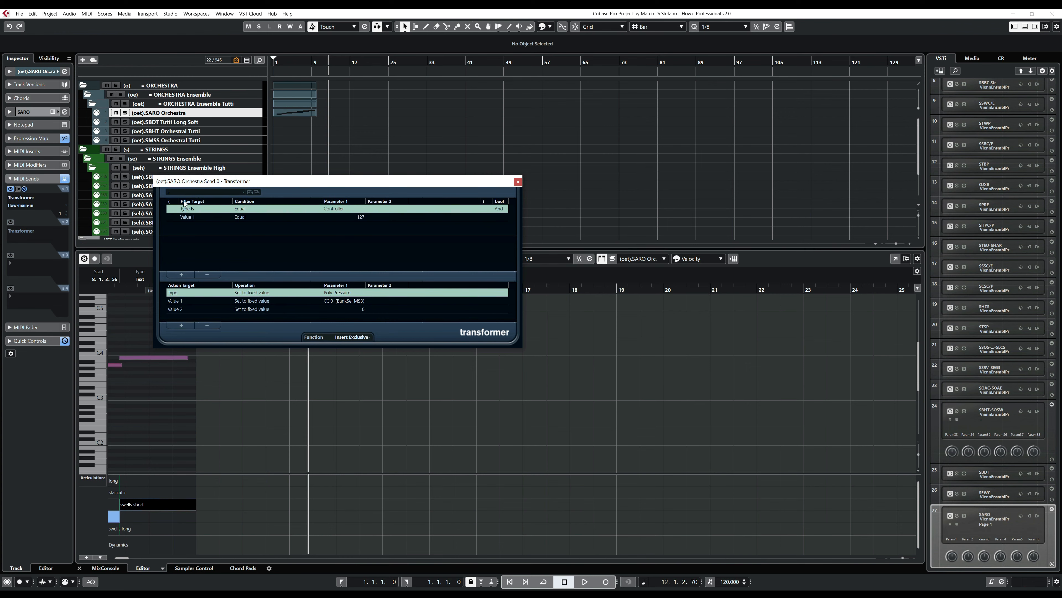
pyautogui.click(348, 215)
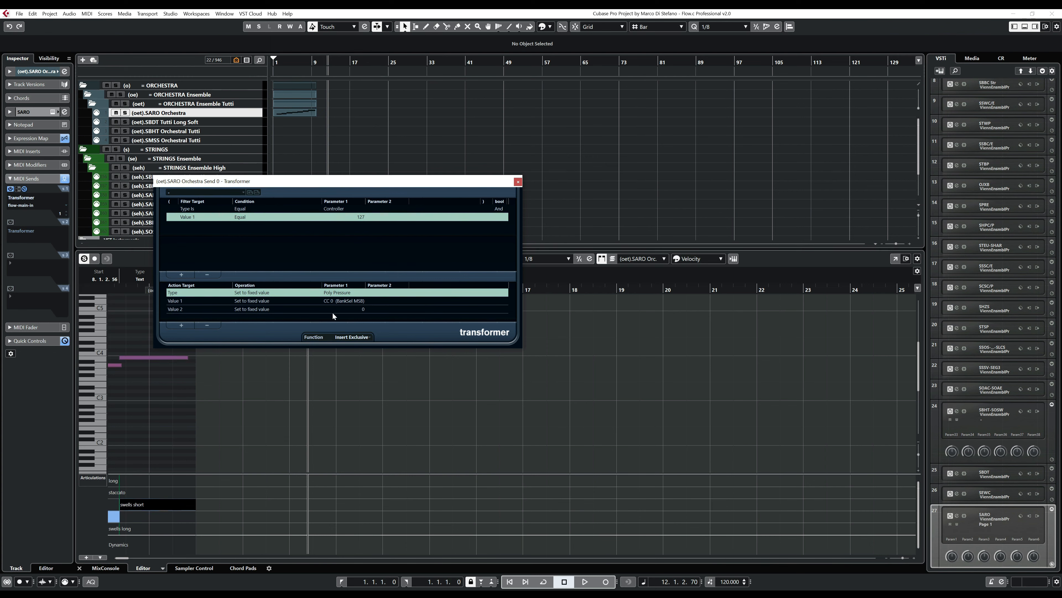
pyautogui.click(338, 303)
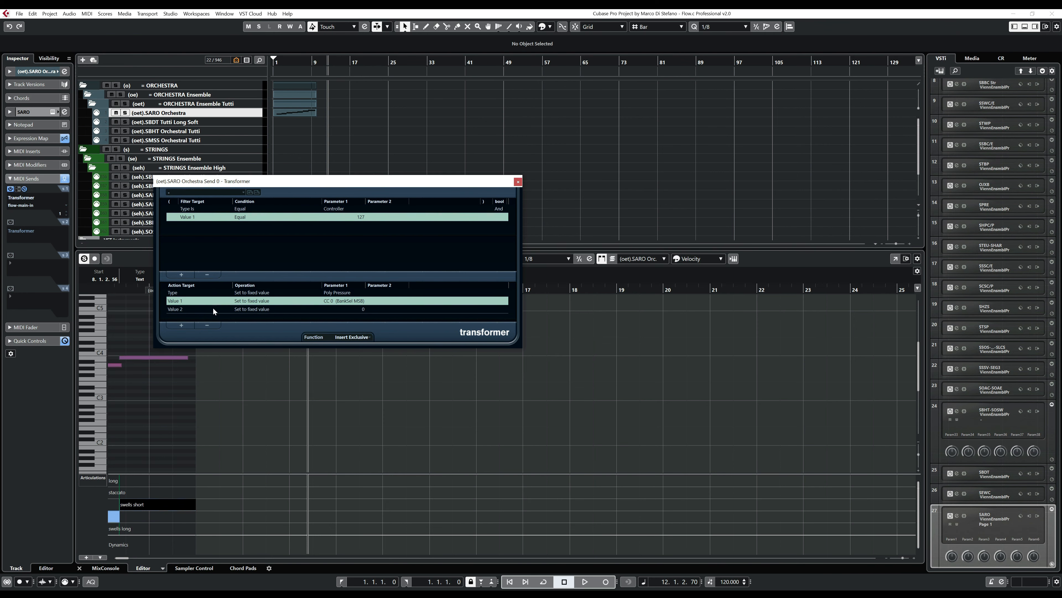
pyautogui.click(518, 181)
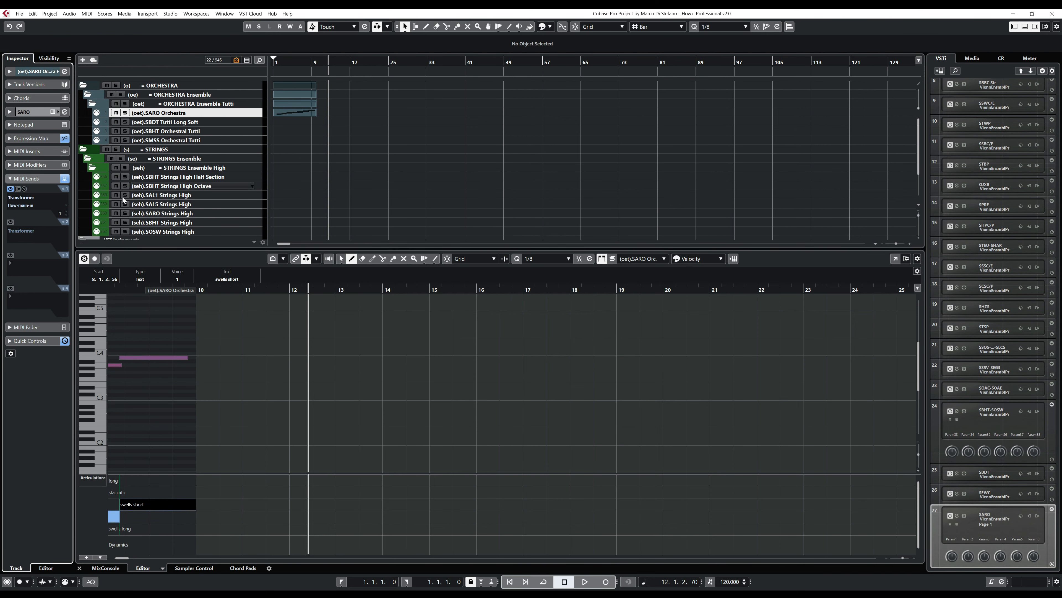
# - Check the channel choices for the SARO Orchestra track's flow-main-in send, and switch to a maximized Vienna Ensemble Pro window
pyautogui.click(67, 216)
pyautogui.scroll(-3, 67, 214)
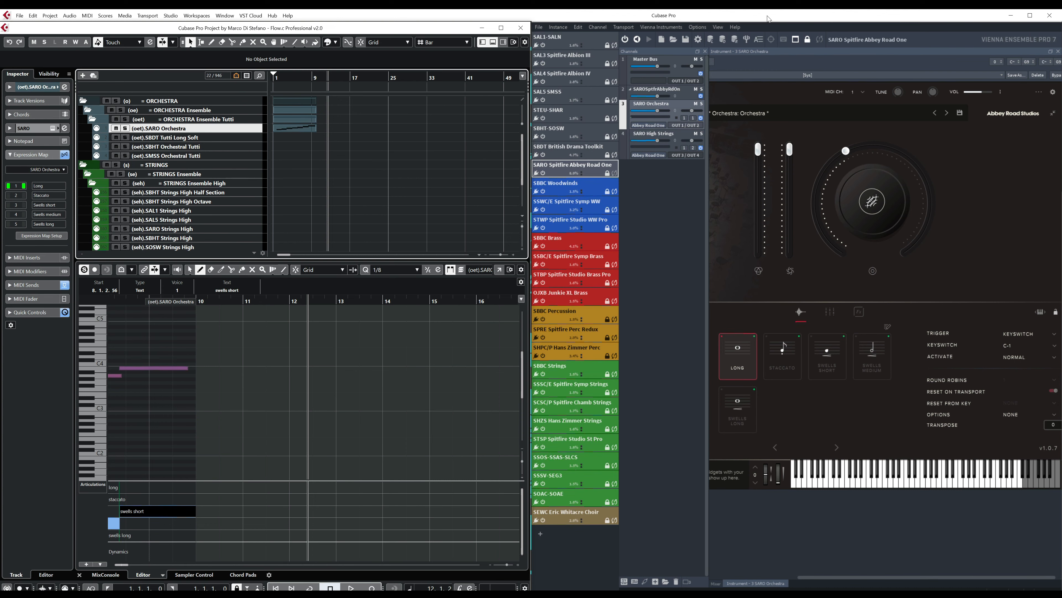
pyautogui.moveTo(804, 22); pyautogui.dragTo(623, 64)
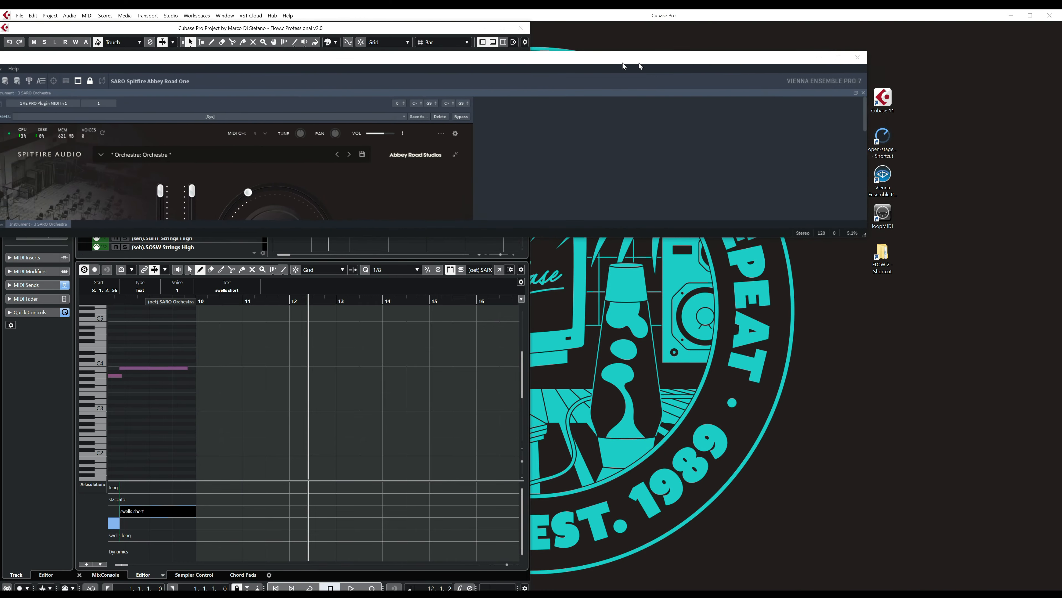
pyautogui.doubleClick(656, 61)
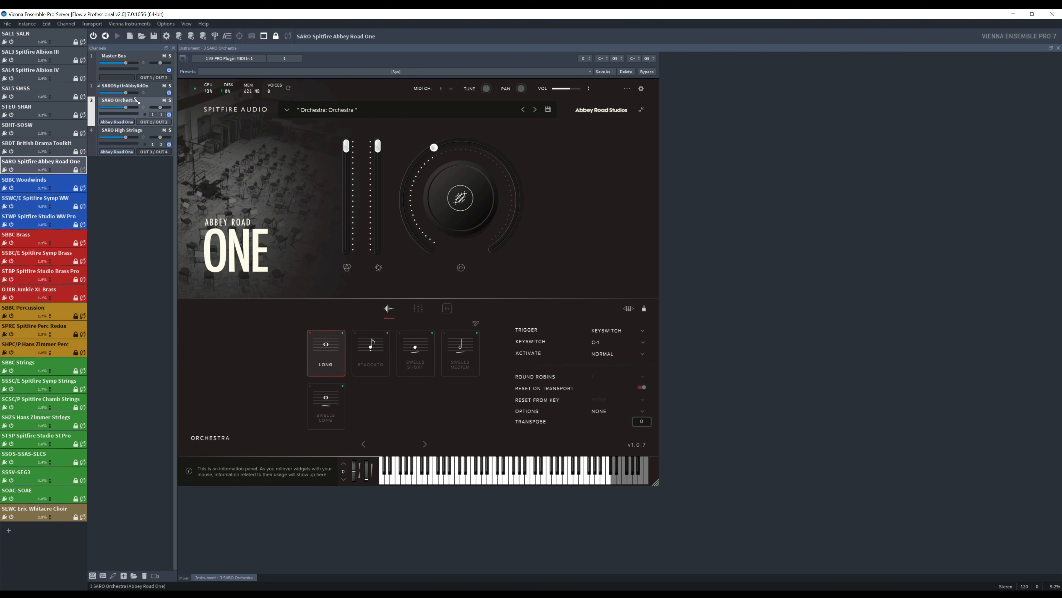
# - Inspect the SARO High Strings and SARO Orchestra instruments and their MIDI controller automation assignments, and minimize Vienna Ensemble Pro
pyautogui.click(142, 130)
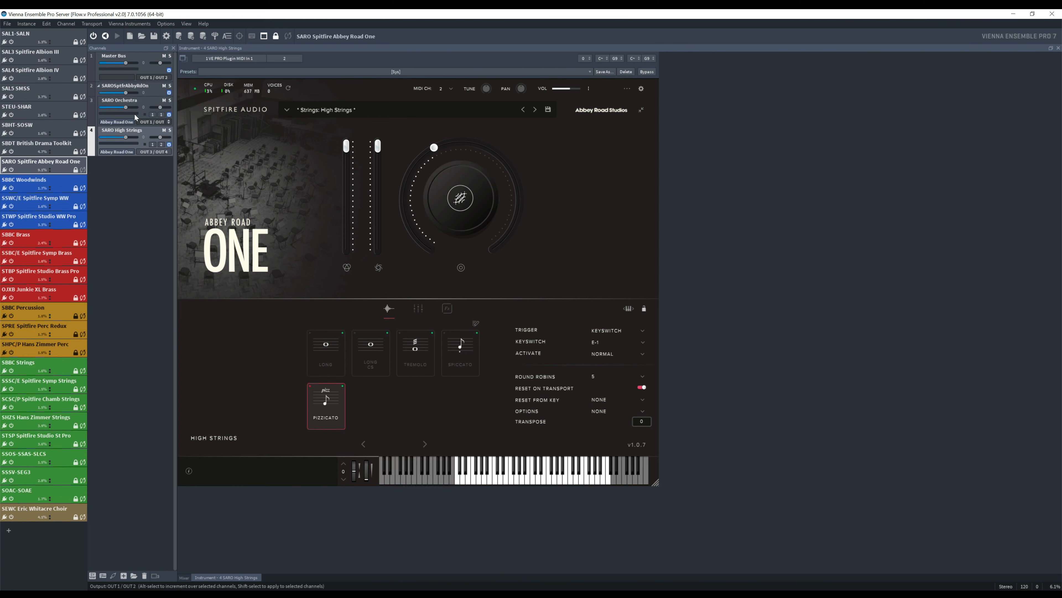
pyautogui.click(151, 116)
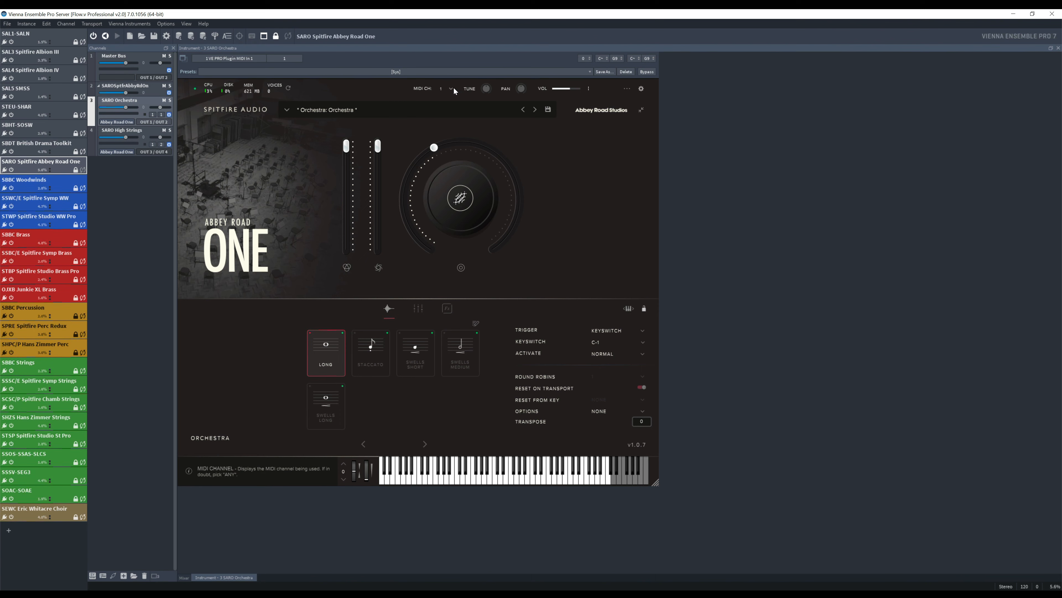
pyautogui.click(186, 24)
pyautogui.click(205, 65)
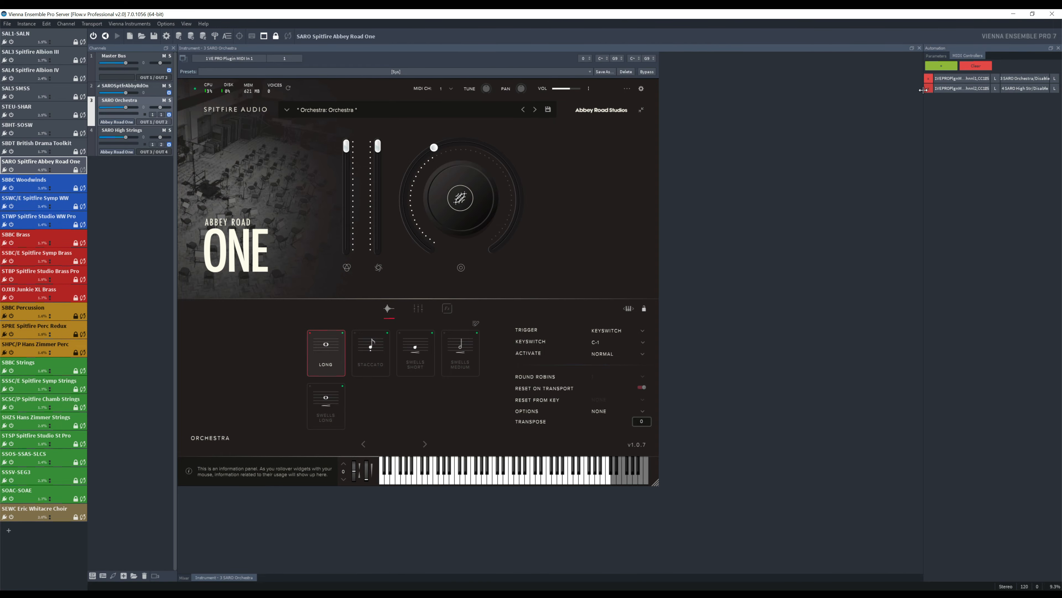
pyautogui.click(1013, 14)
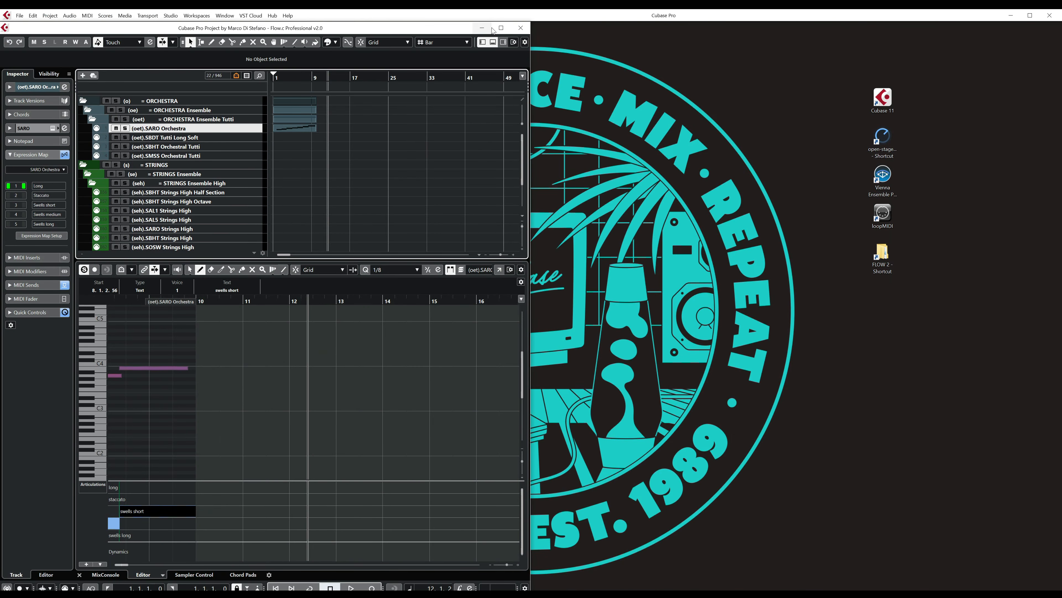
# - Maximize the Cubase project and review the SARO instrument, its MIDI tracks and the SARO Orchestra track's basic settings and expression map
pyautogui.click(506, 30)
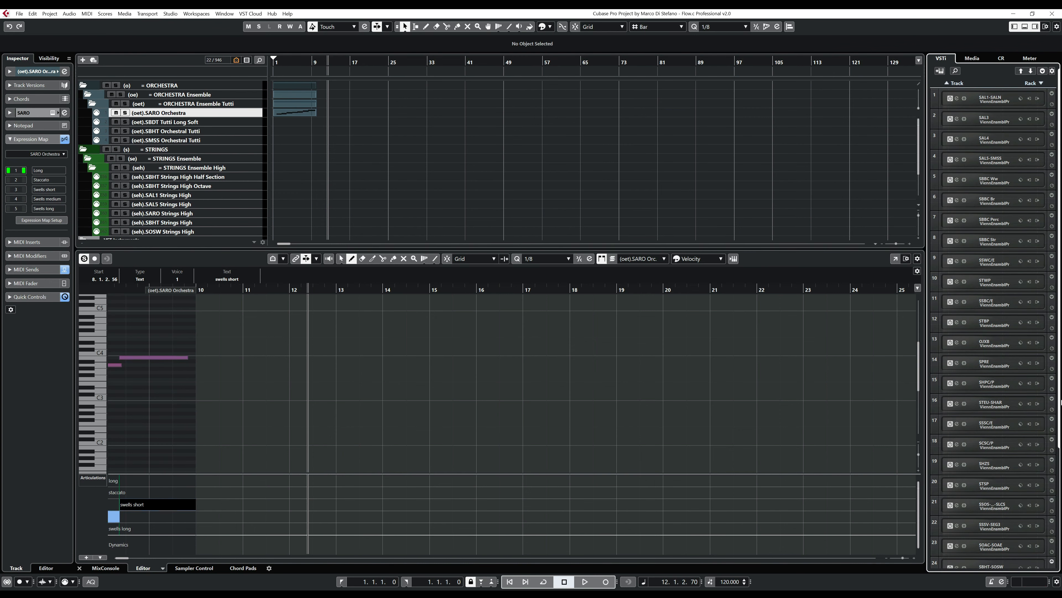
pyautogui.scroll(-5, 1048, 546)
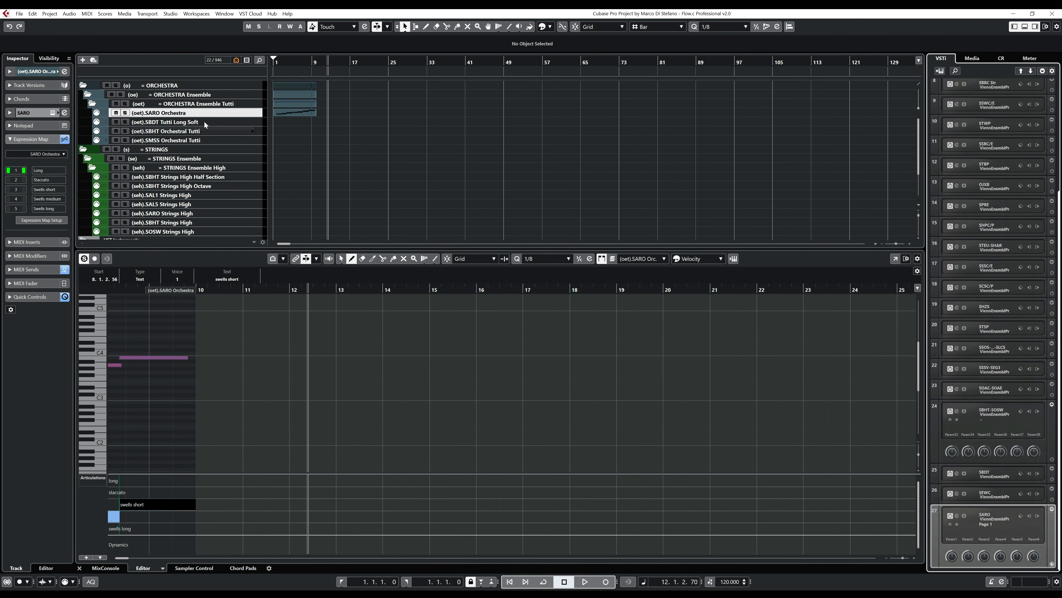
pyautogui.scroll(-3, 178, 182)
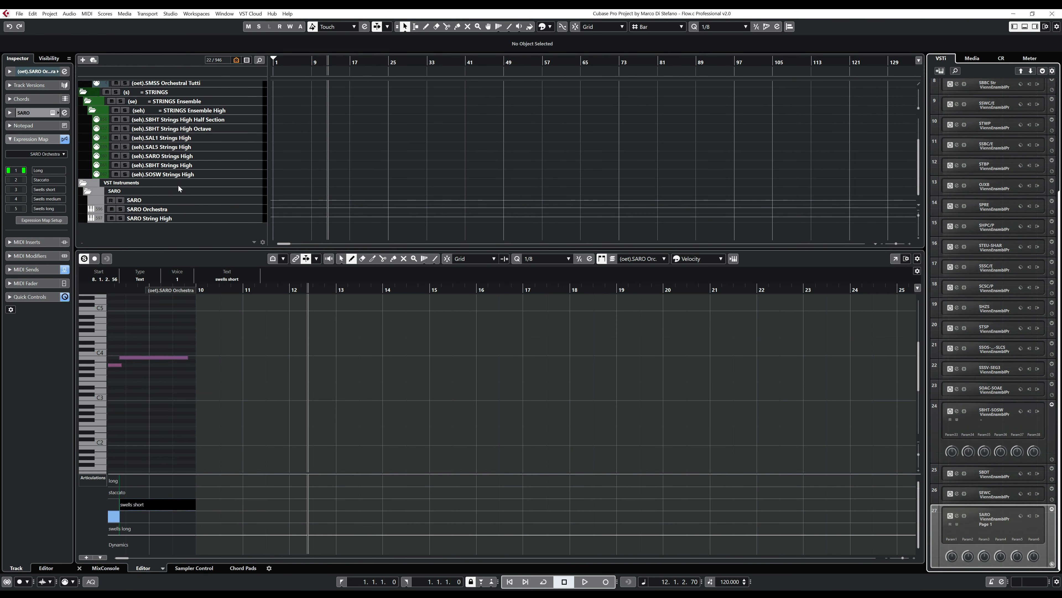
pyautogui.scroll(3, 178, 182)
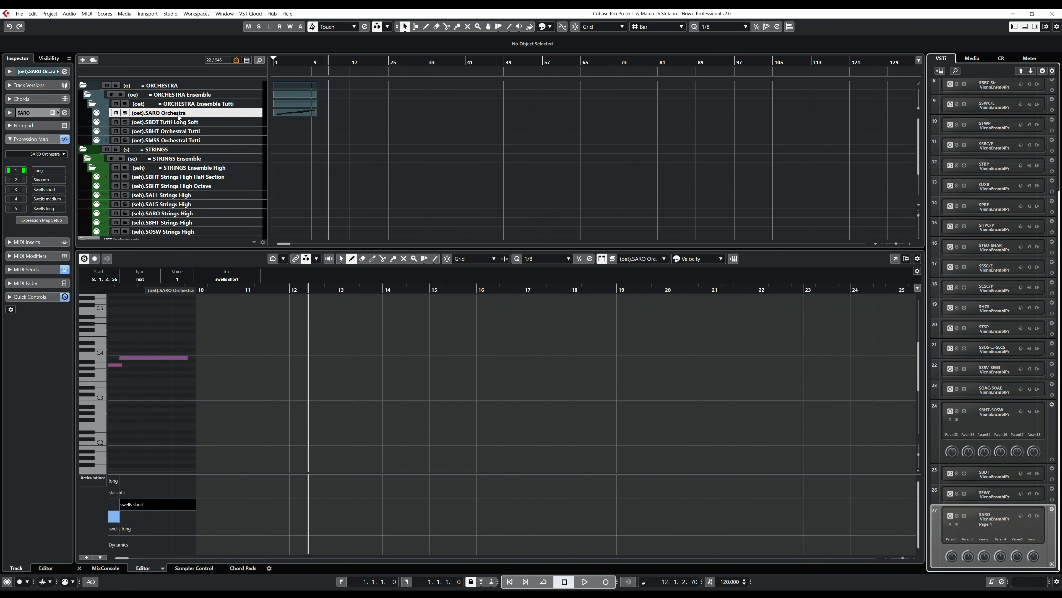
pyautogui.click(37, 72)
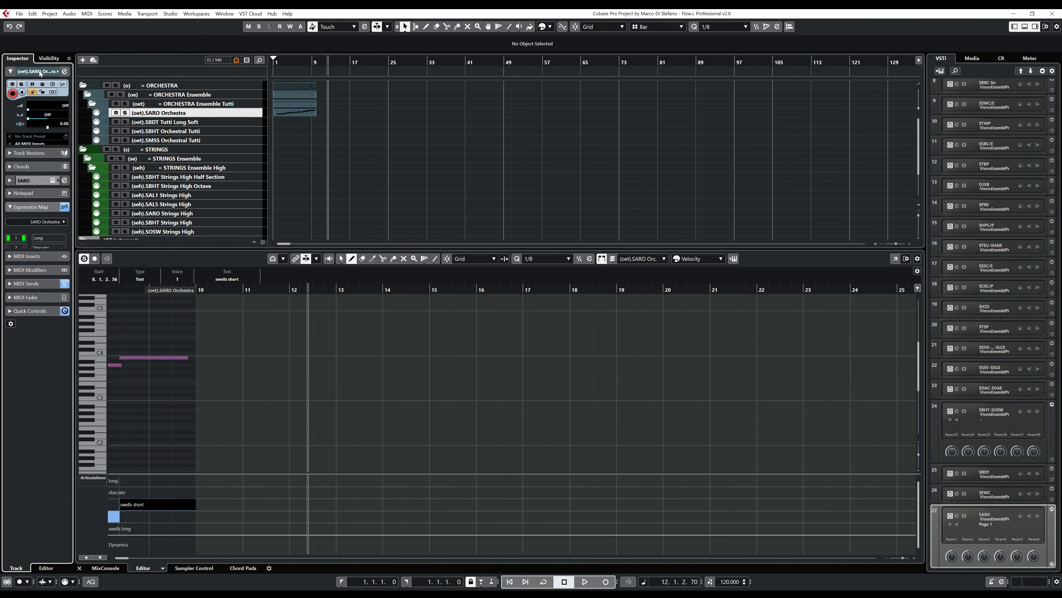
pyautogui.click(29, 252)
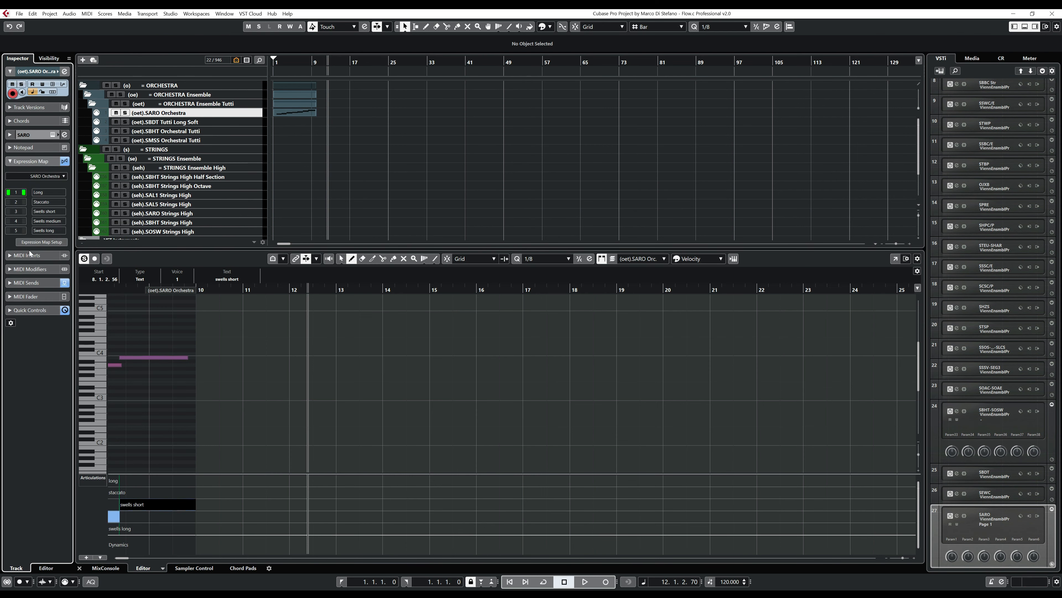